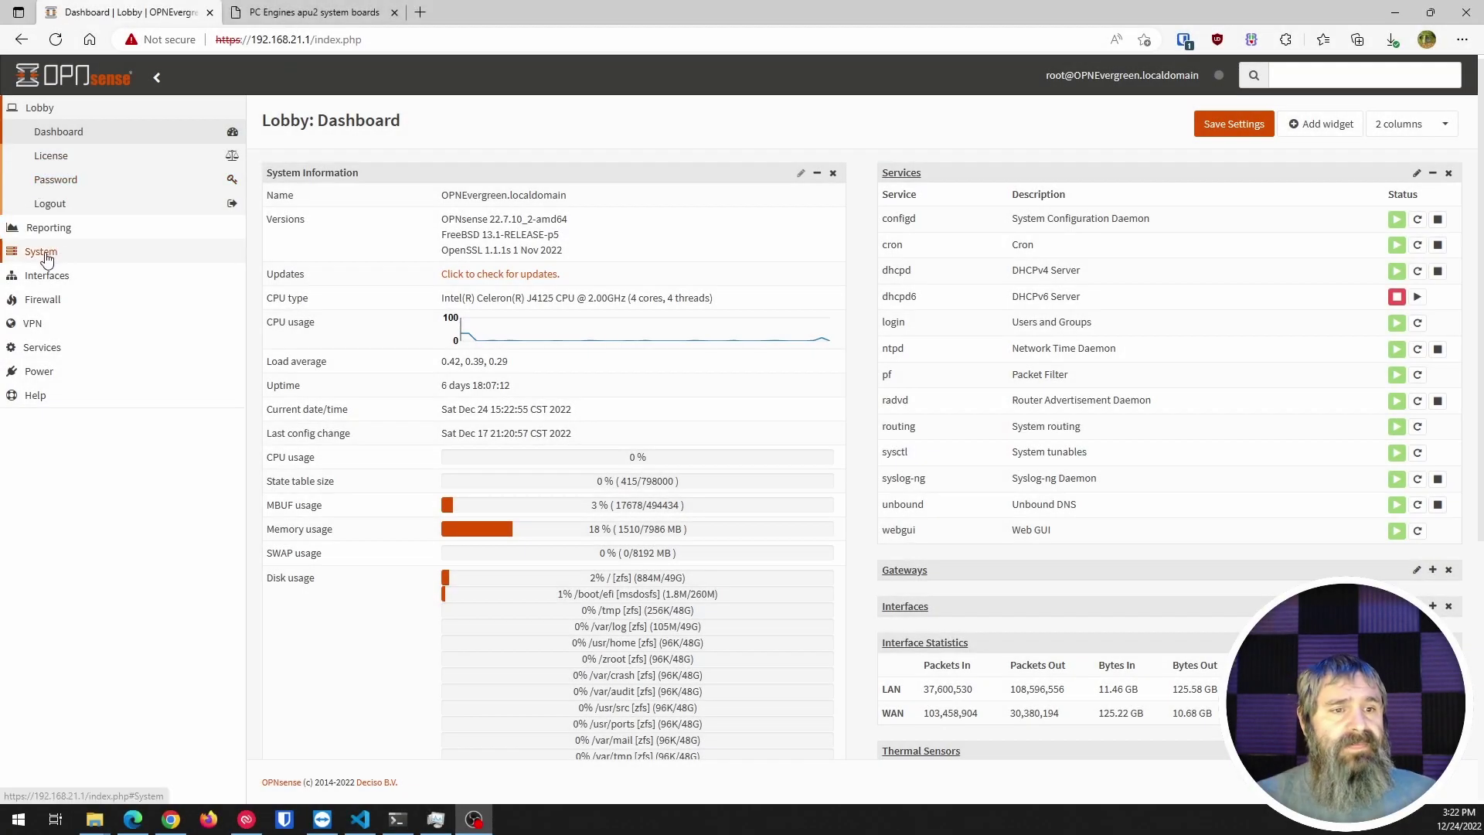
Filter the firmware plugins by 'os-s' and install the os-sunnyvalley vendor repository plugin
{"action": "left_click", "coordinate": [46, 251]}
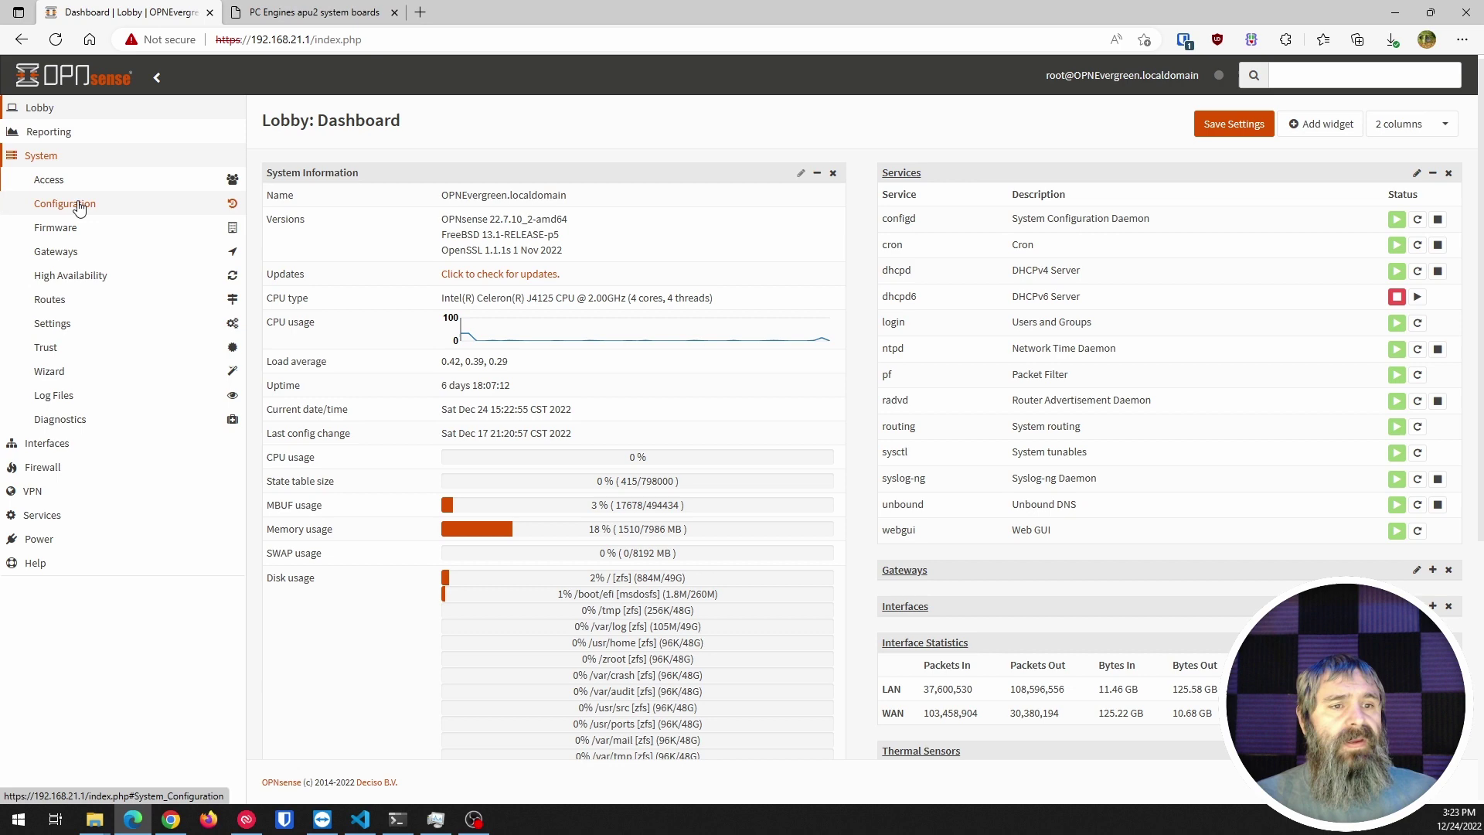
{"action": "left_click", "coordinate": [62, 230]}
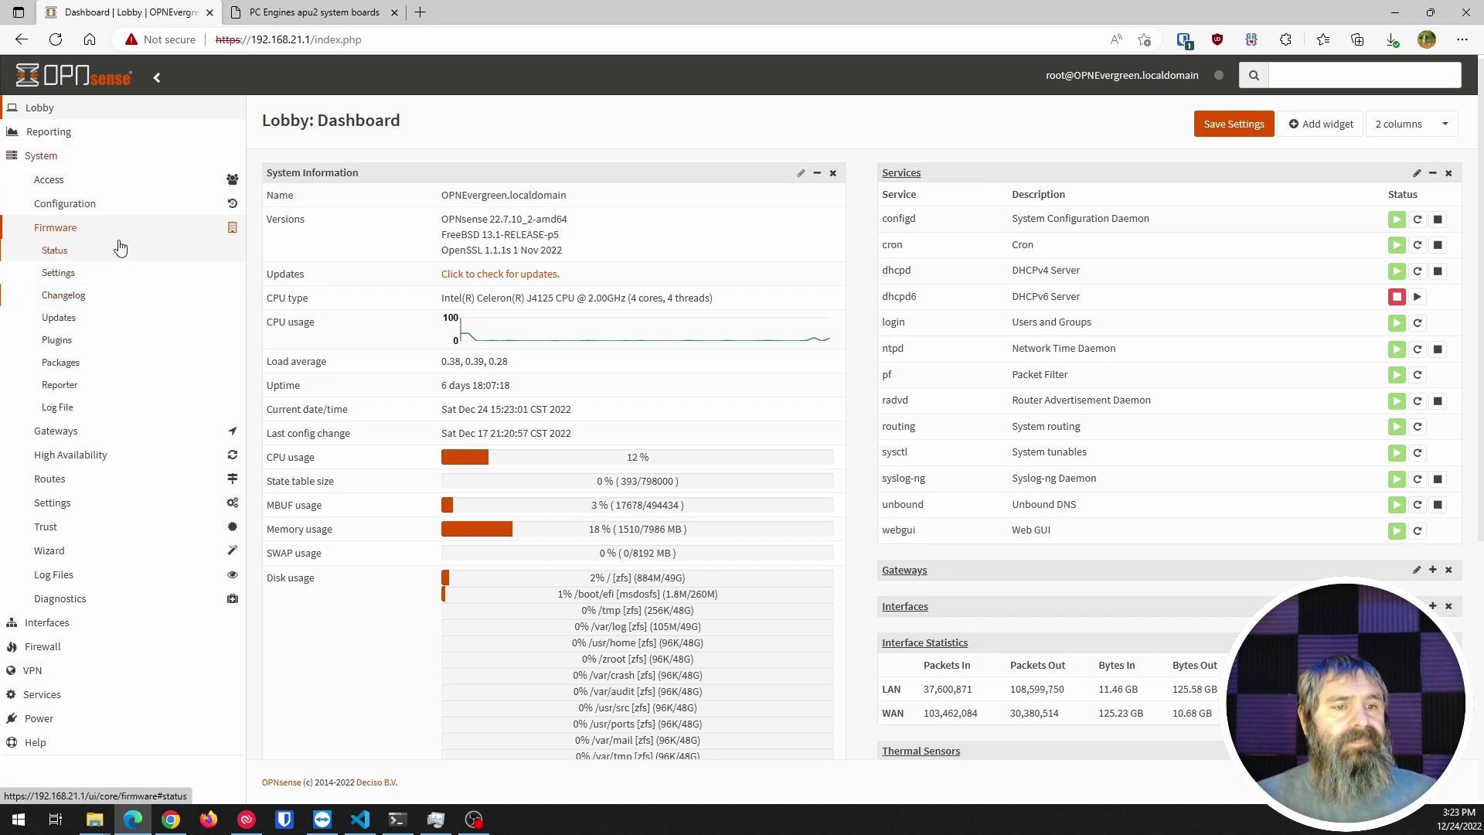
{"action": "left_click", "coordinate": [60, 343]}
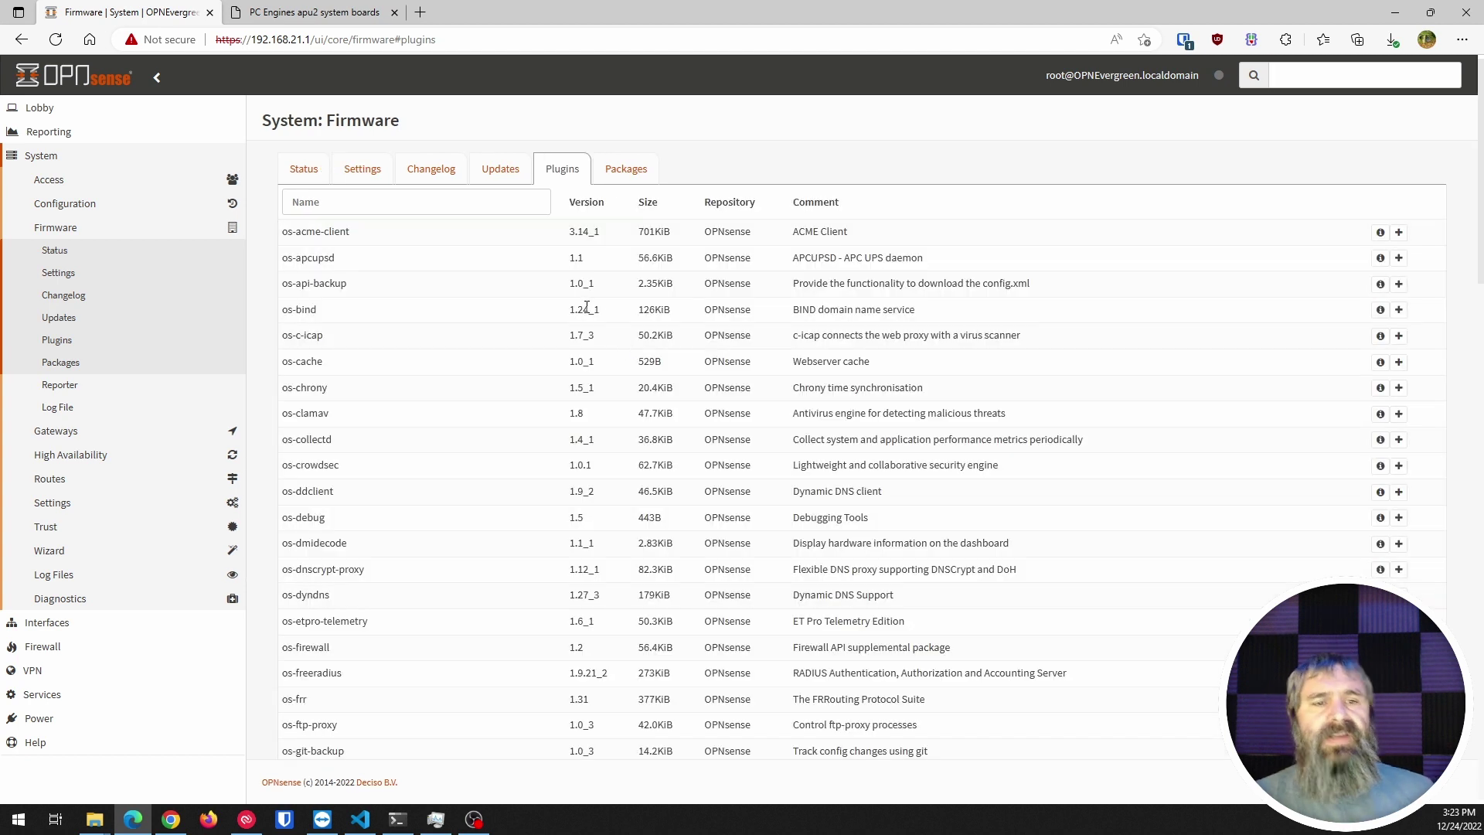
{"action": "left_click", "coordinate": [385, 205]}
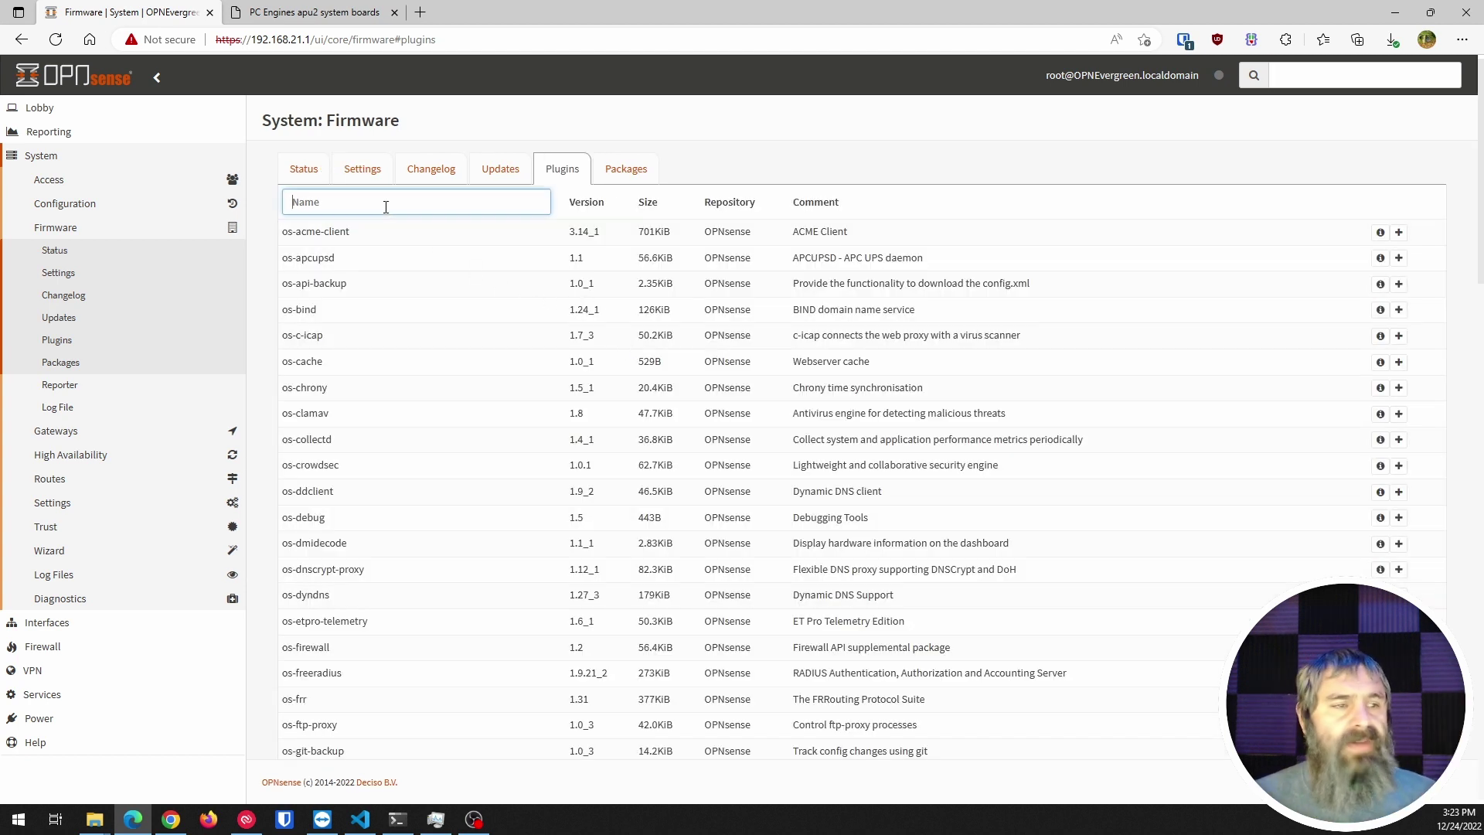
{"action": "type", "text": "os-"}
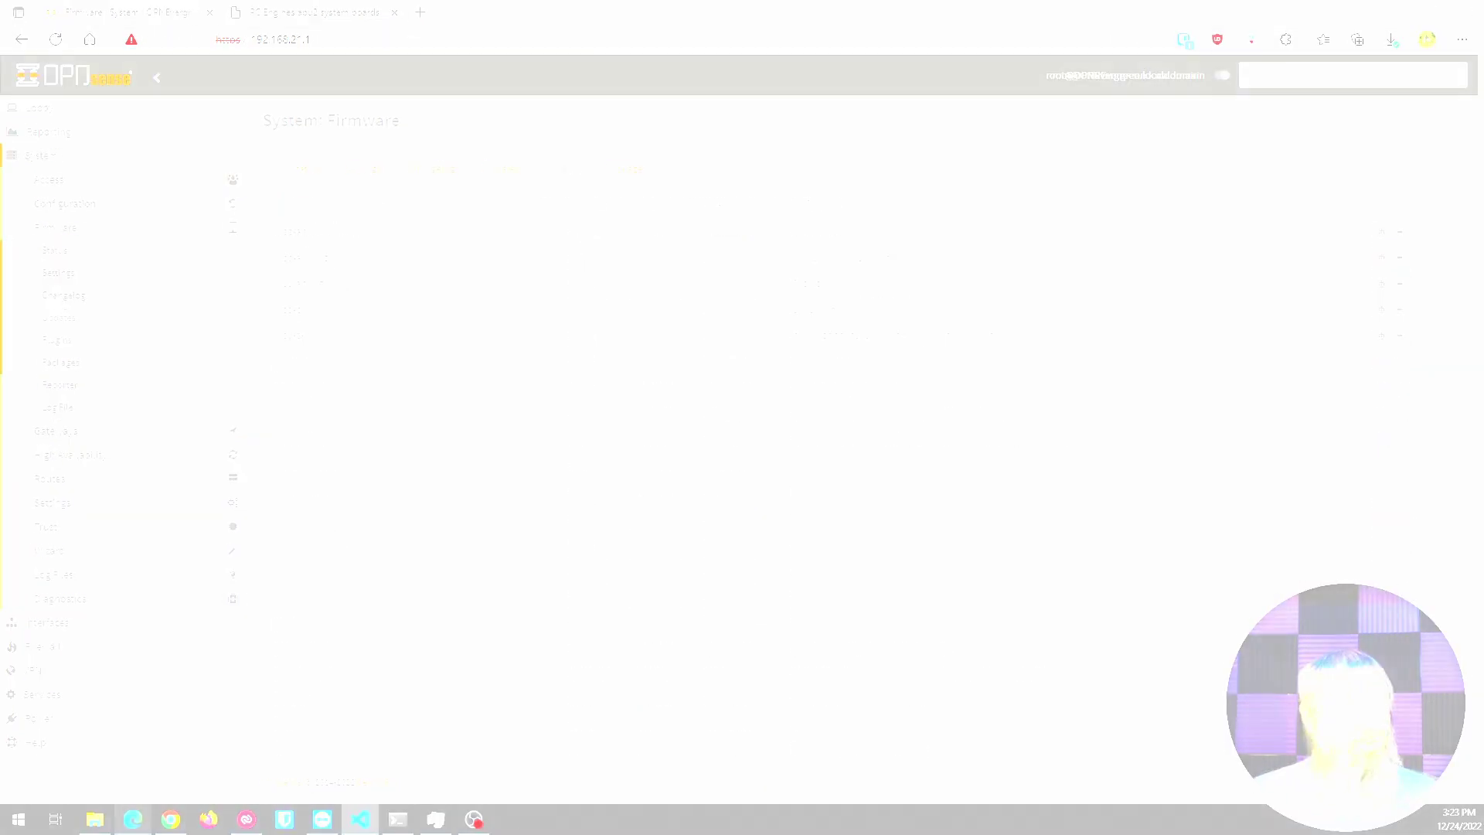
{"action": "type", "text": "s"}
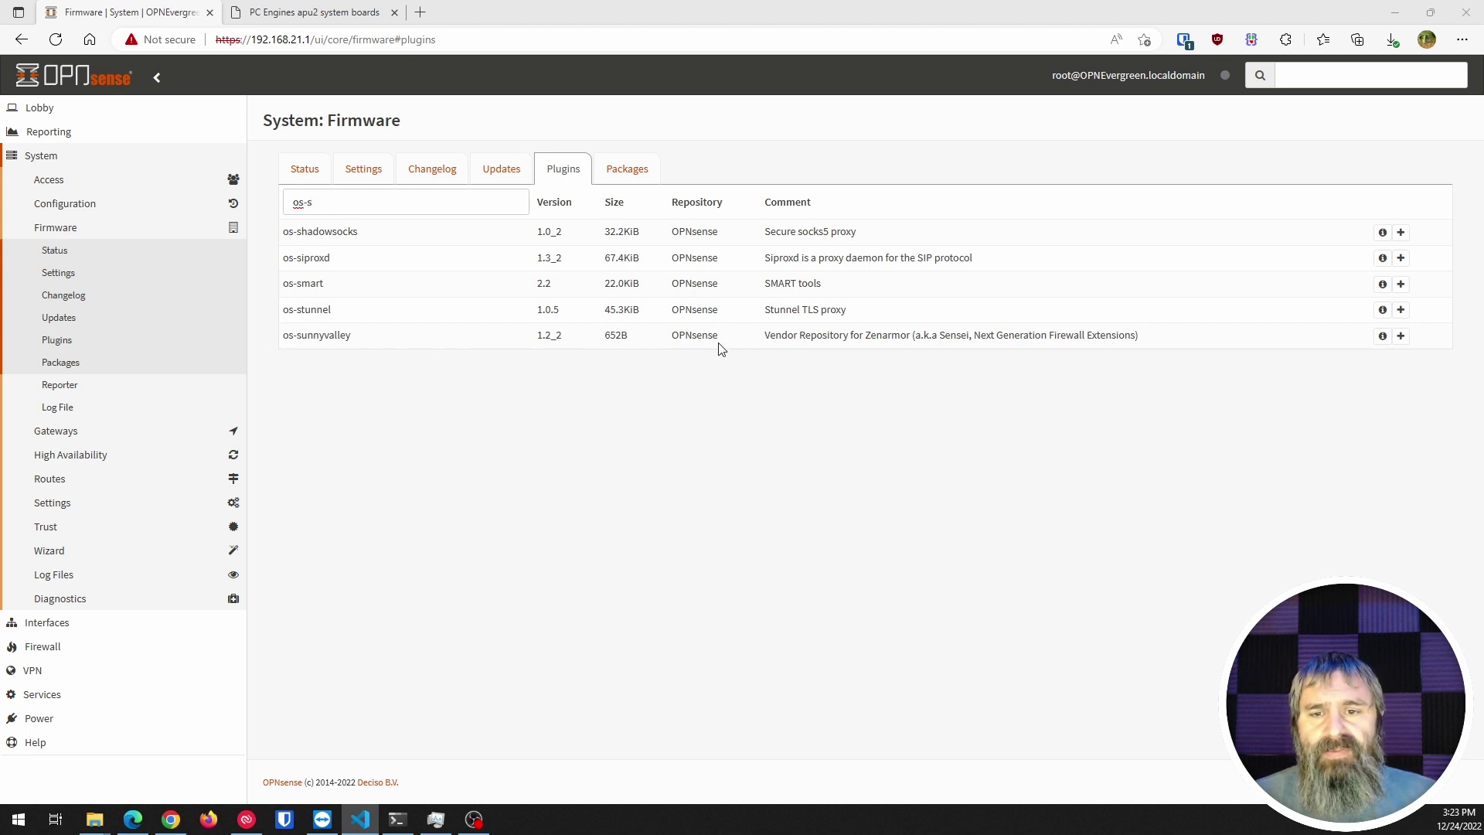
{"action": "left_click", "coordinate": [1400, 335]}
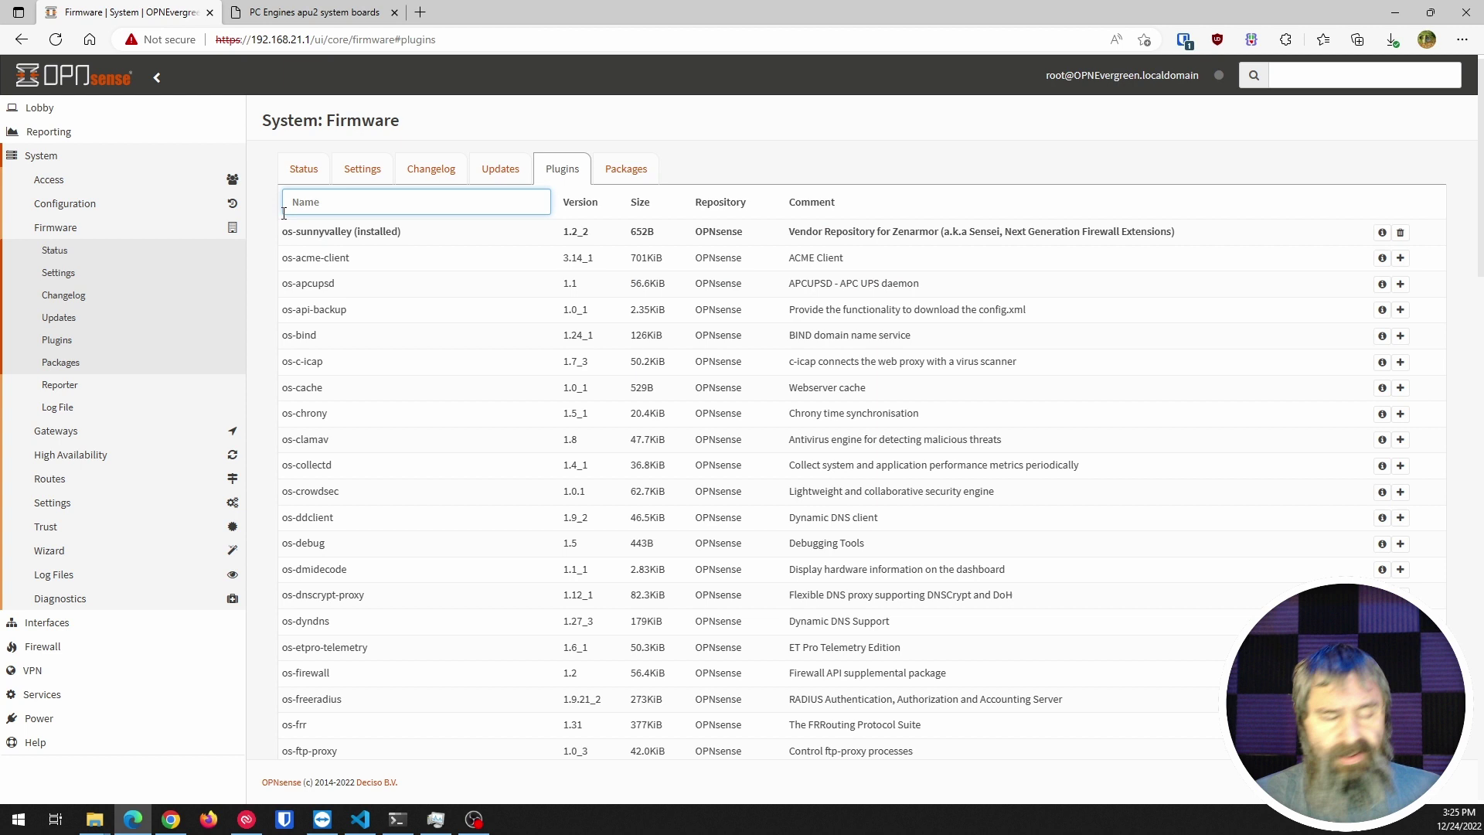
Filter plugins by 'os-sen' and install os-sensei, then os-sensei-agent, confirming each third-party package
{"action": "type", "text": "os-sen"}
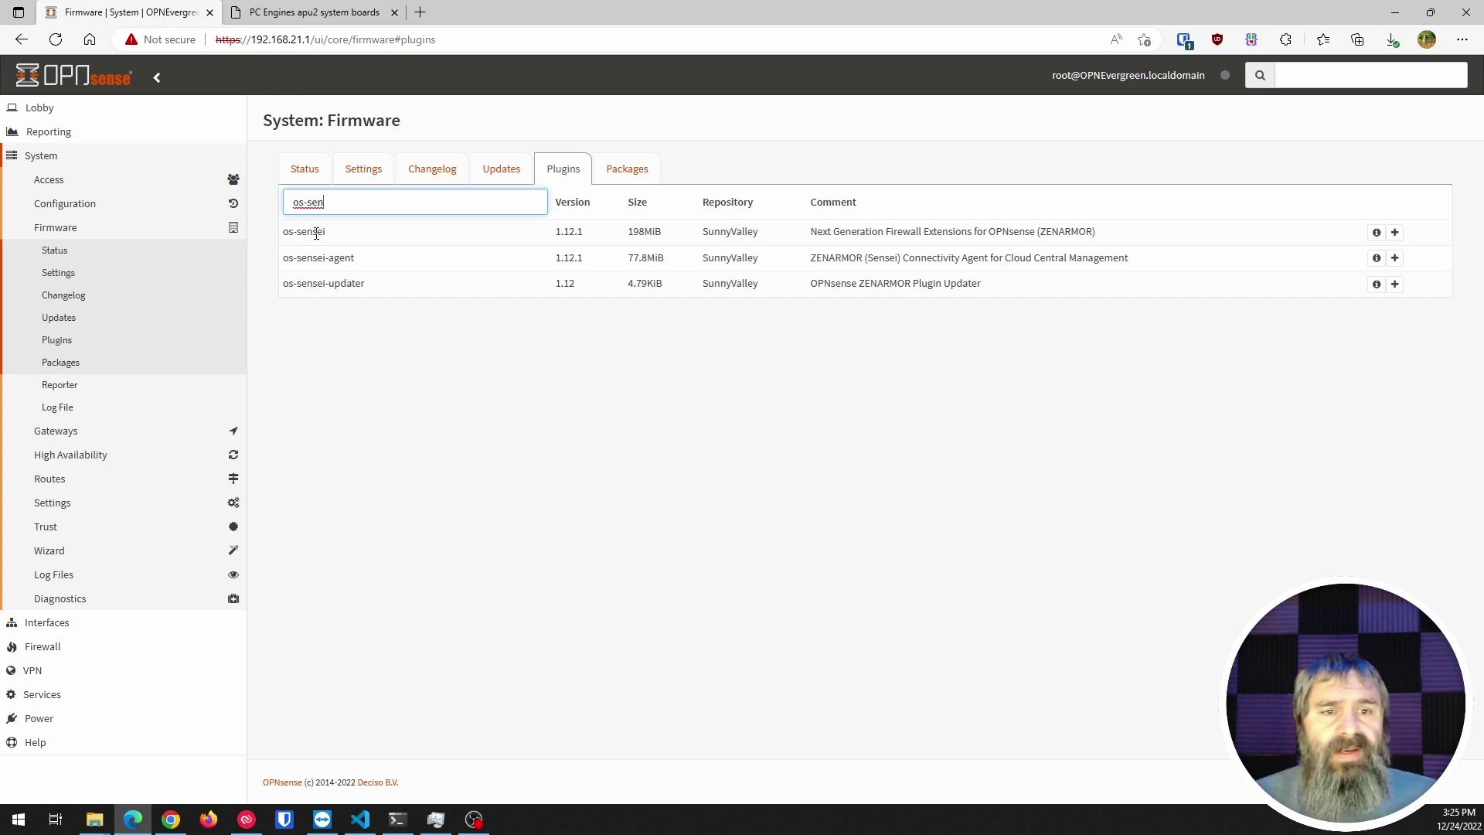
{"action": "left_click", "coordinate": [1395, 231]}
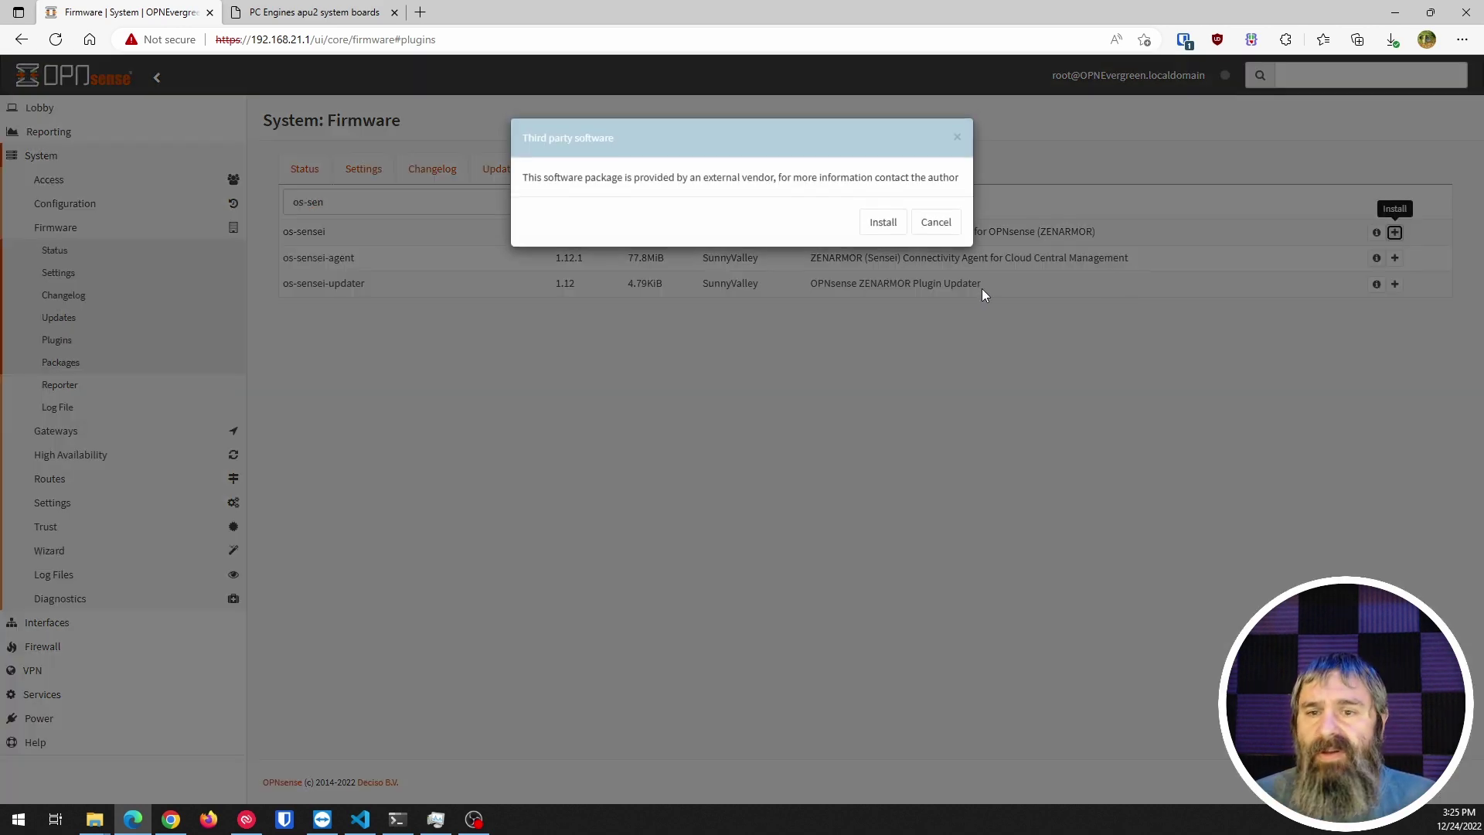
{"action": "left_click", "coordinate": [882, 224]}
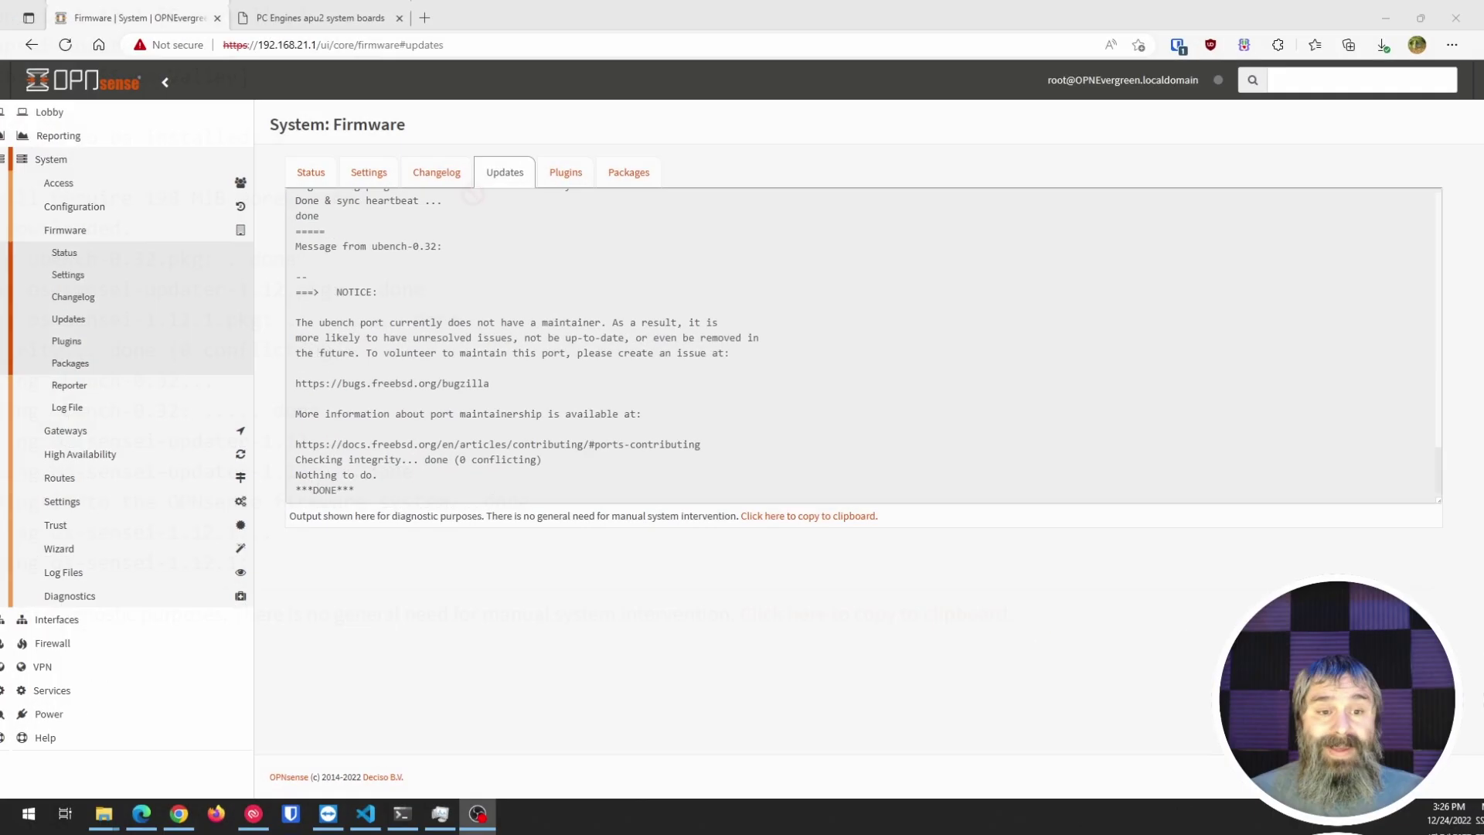
{"action": "left_click", "coordinate": [564, 182]}
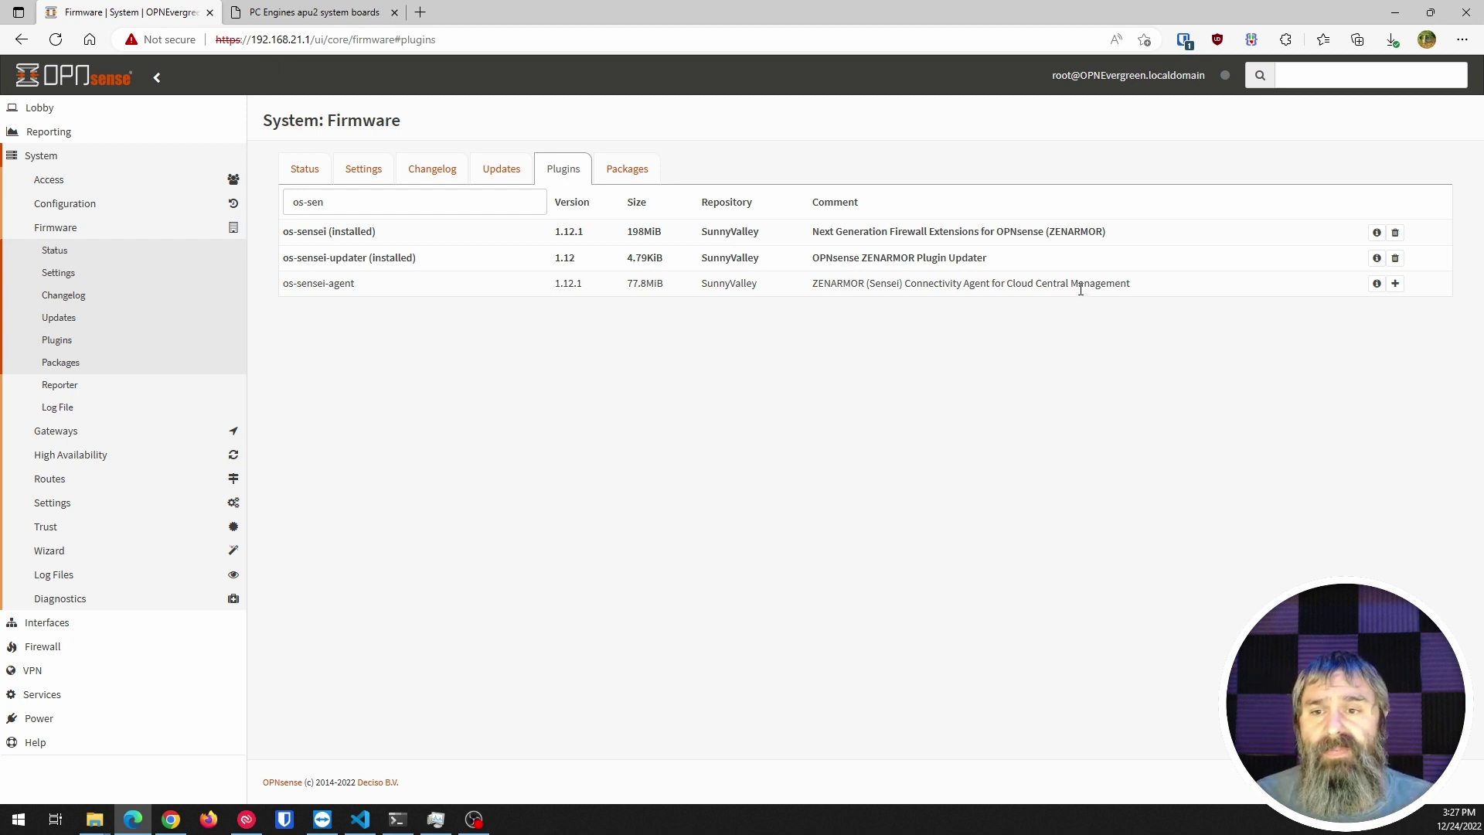
{"action": "left_click", "coordinate": [1395, 283]}
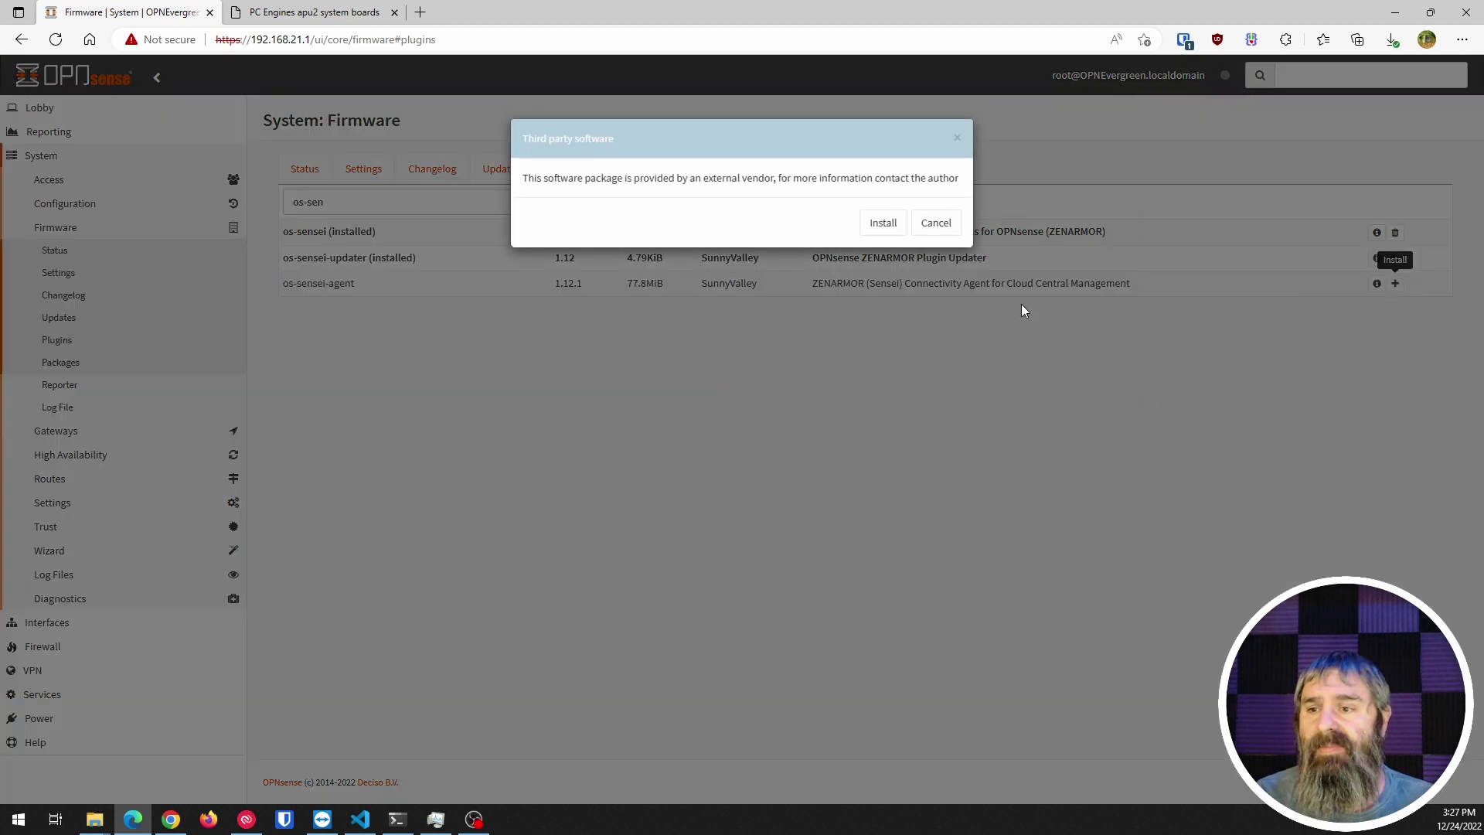
{"action": "left_click", "coordinate": [881, 224]}
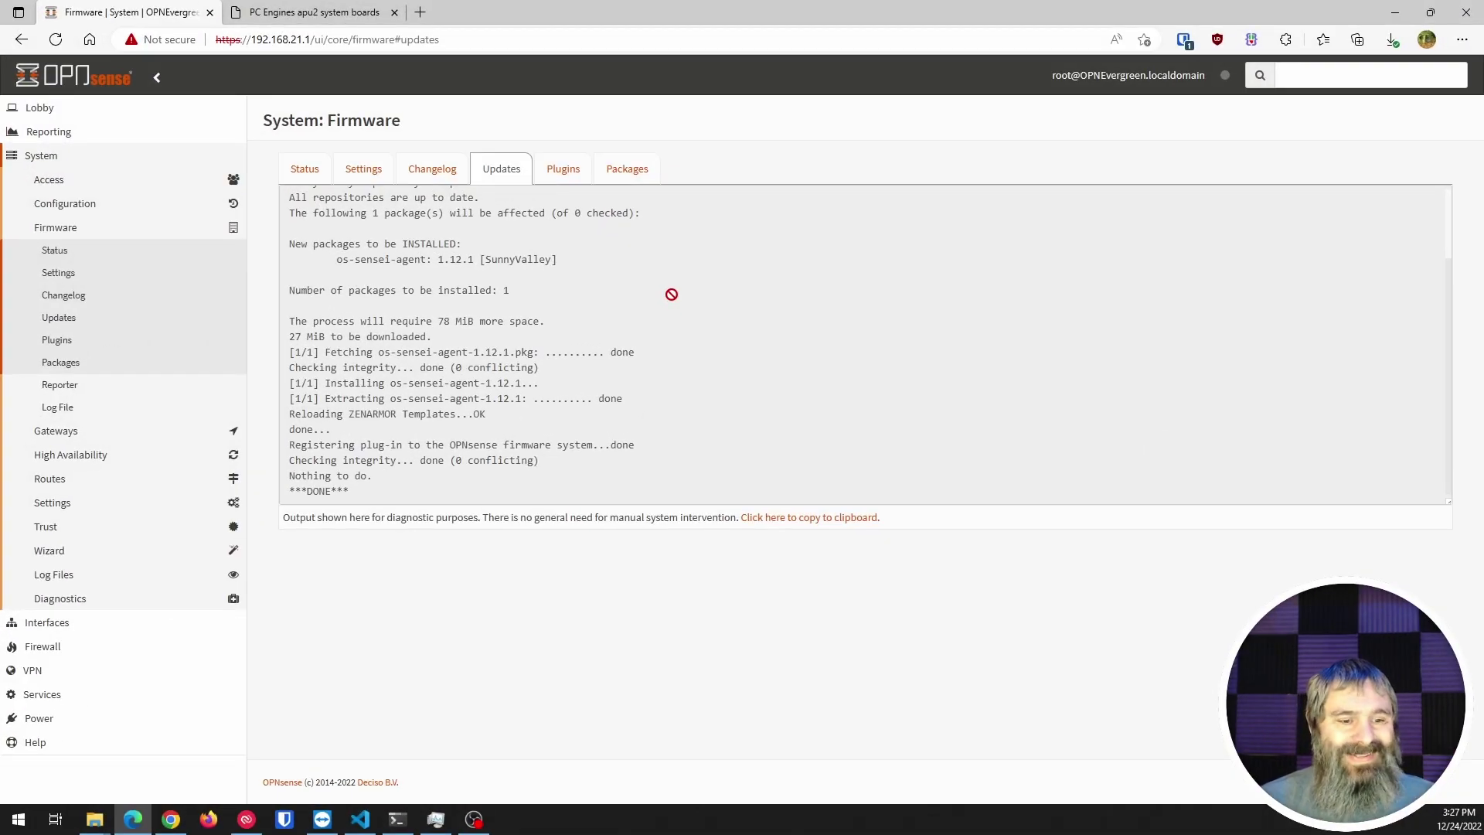
Run a firmware update check on the Status tab and dismiss the no-updates result
{"action": "left_click", "coordinate": [313, 172]}
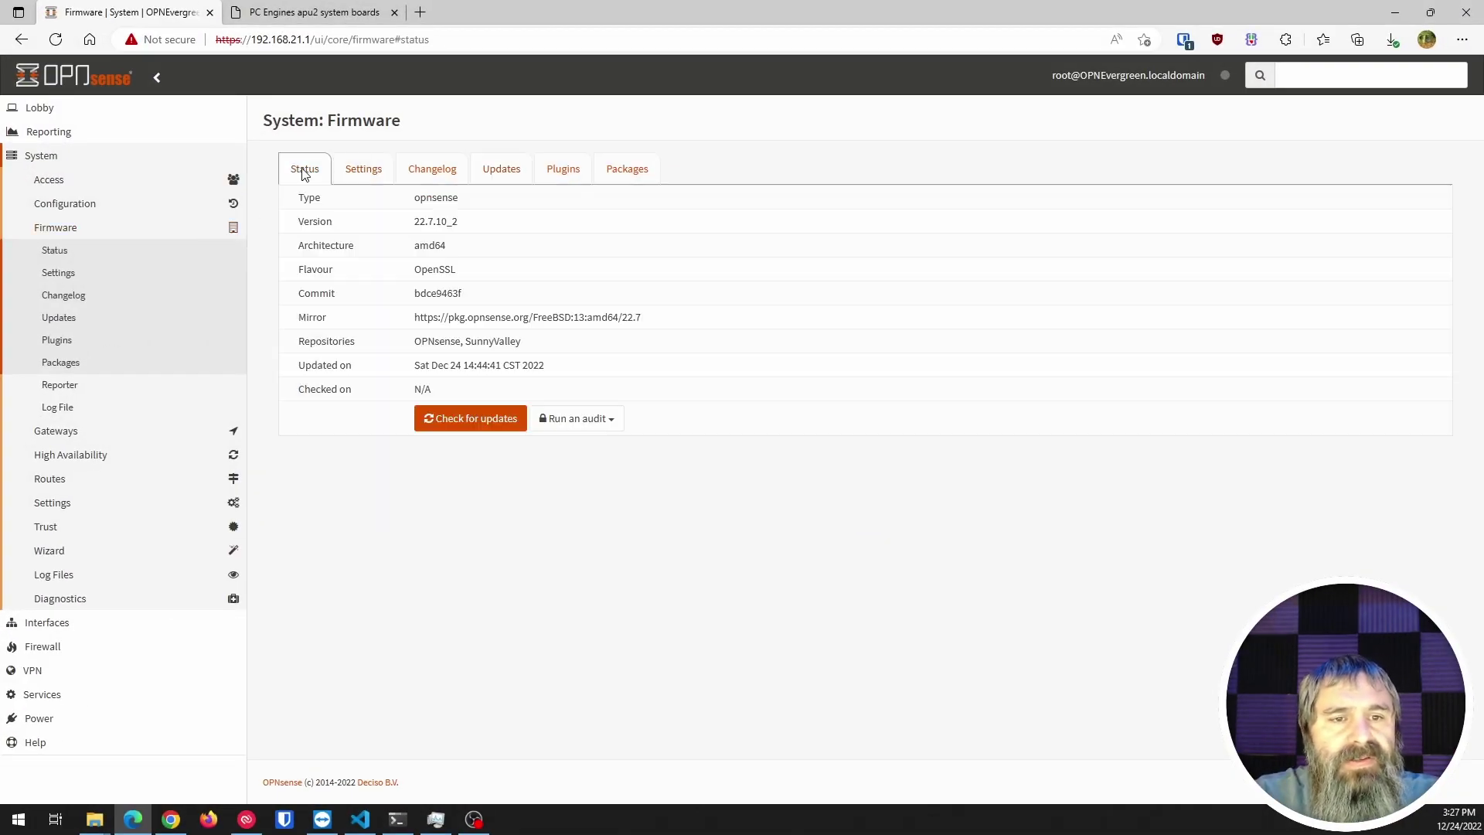
{"action": "left_click", "coordinate": [472, 422]}
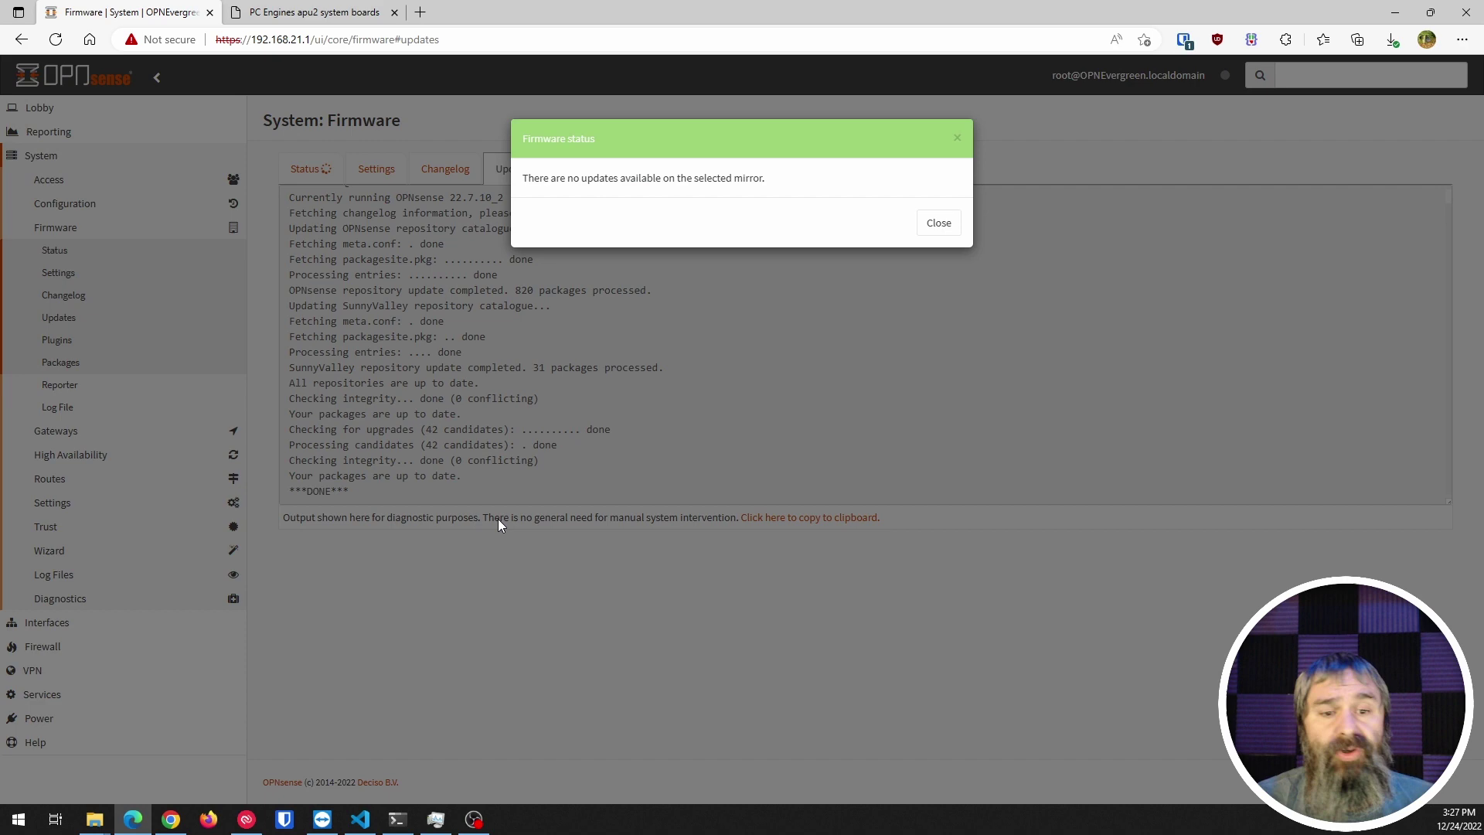
{"action": "left_click", "coordinate": [937, 226]}
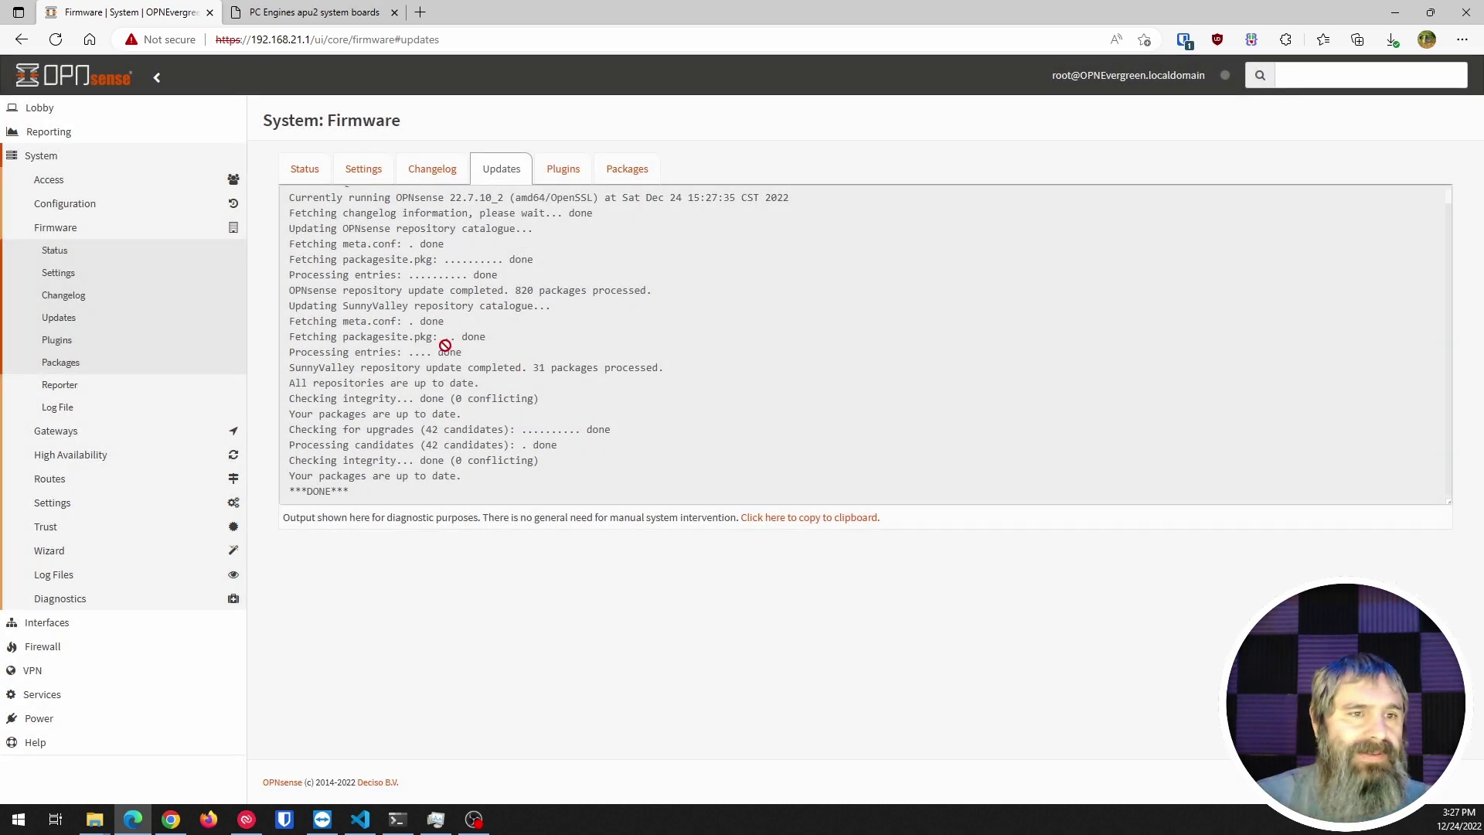
From the Lobby, open the Zenarmor wizard and accept the Terms of Service on Welcome
{"action": "left_click", "coordinate": [42, 110]}
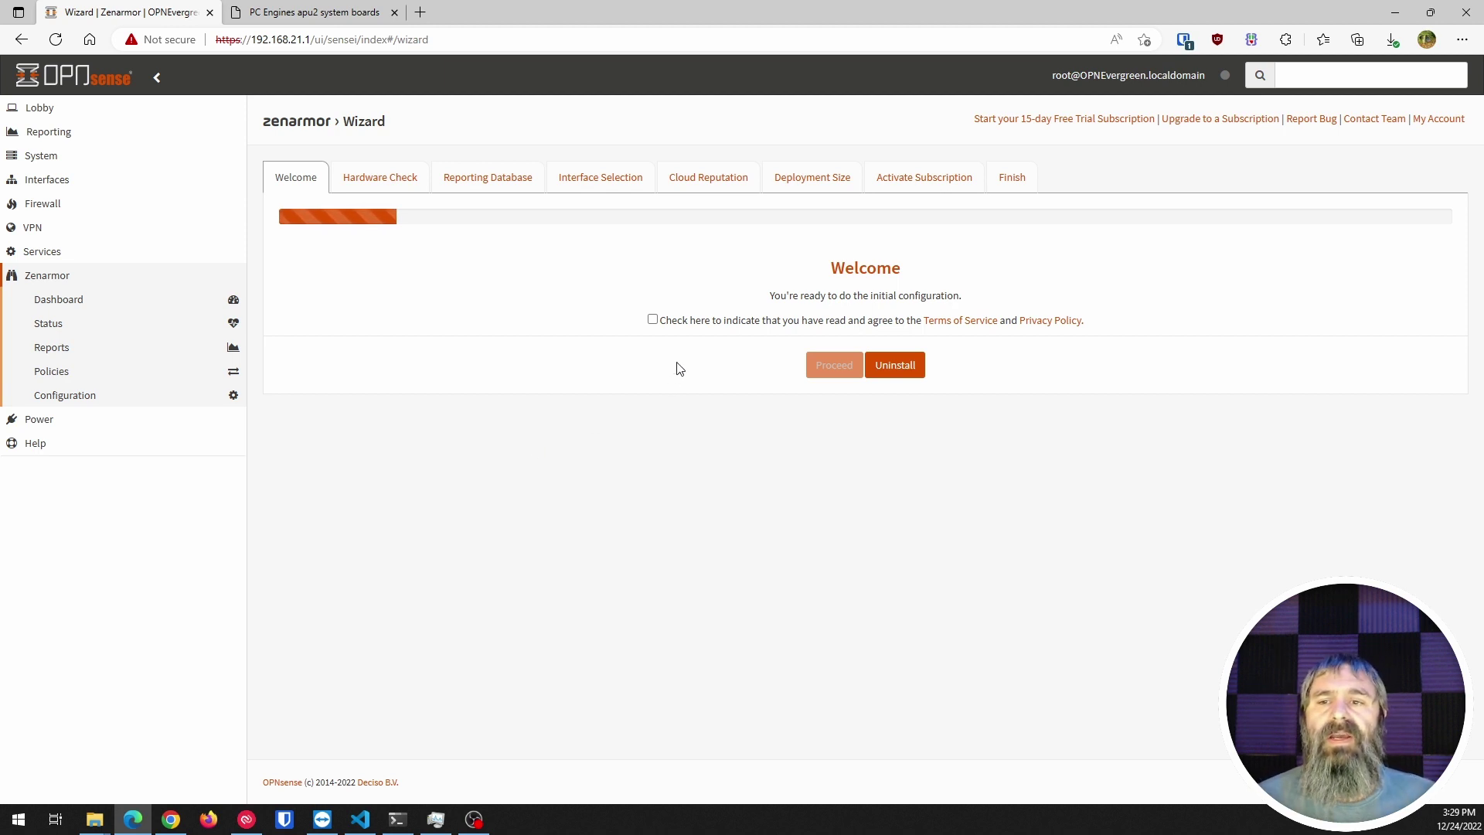
{"action": "left_click", "coordinate": [652, 319]}
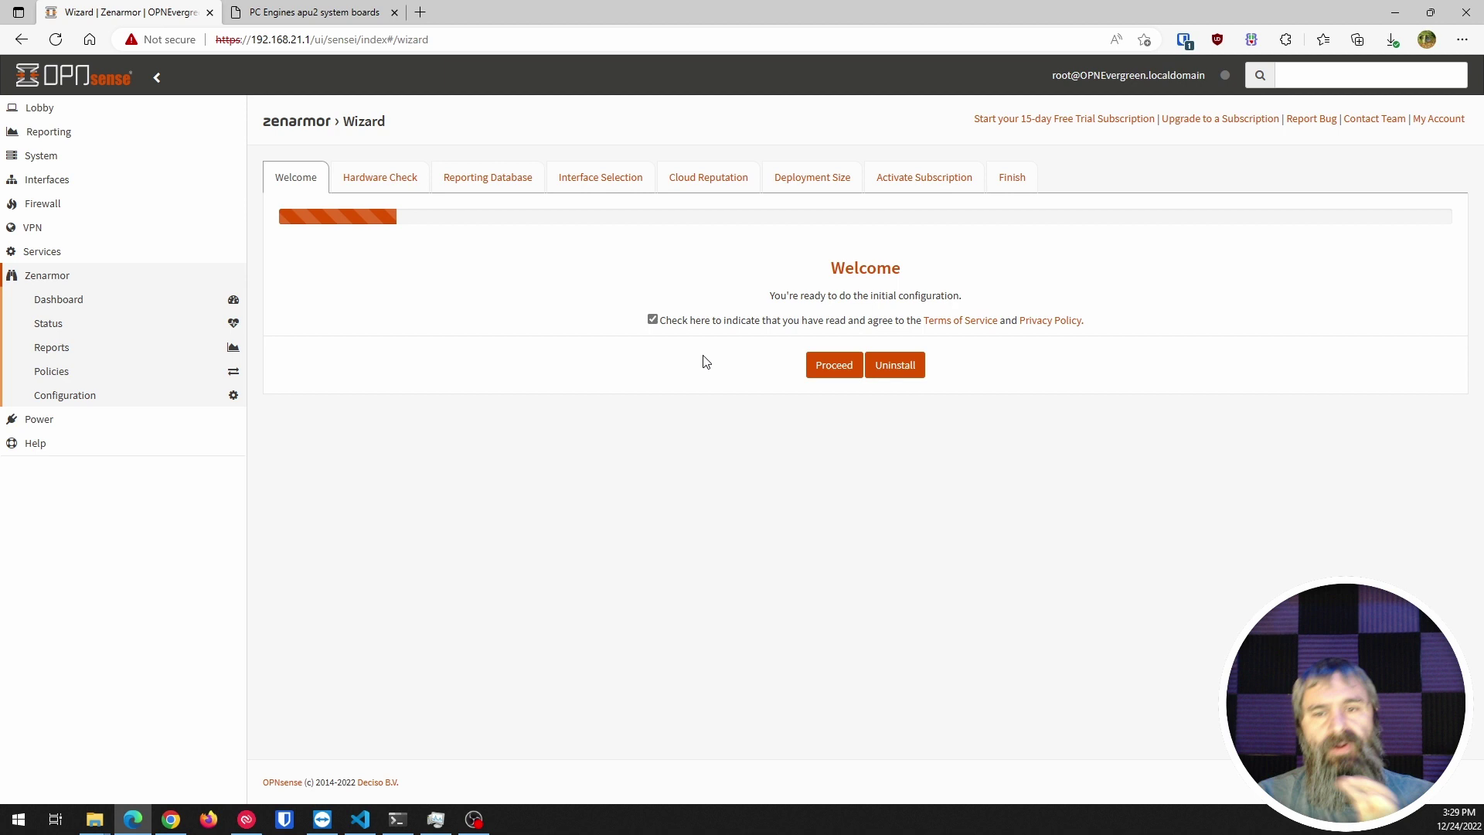
Pass the hardware check, install a local MongoDB reporting database, and continue to interface selection
{"action": "left_click", "coordinate": [839, 370]}
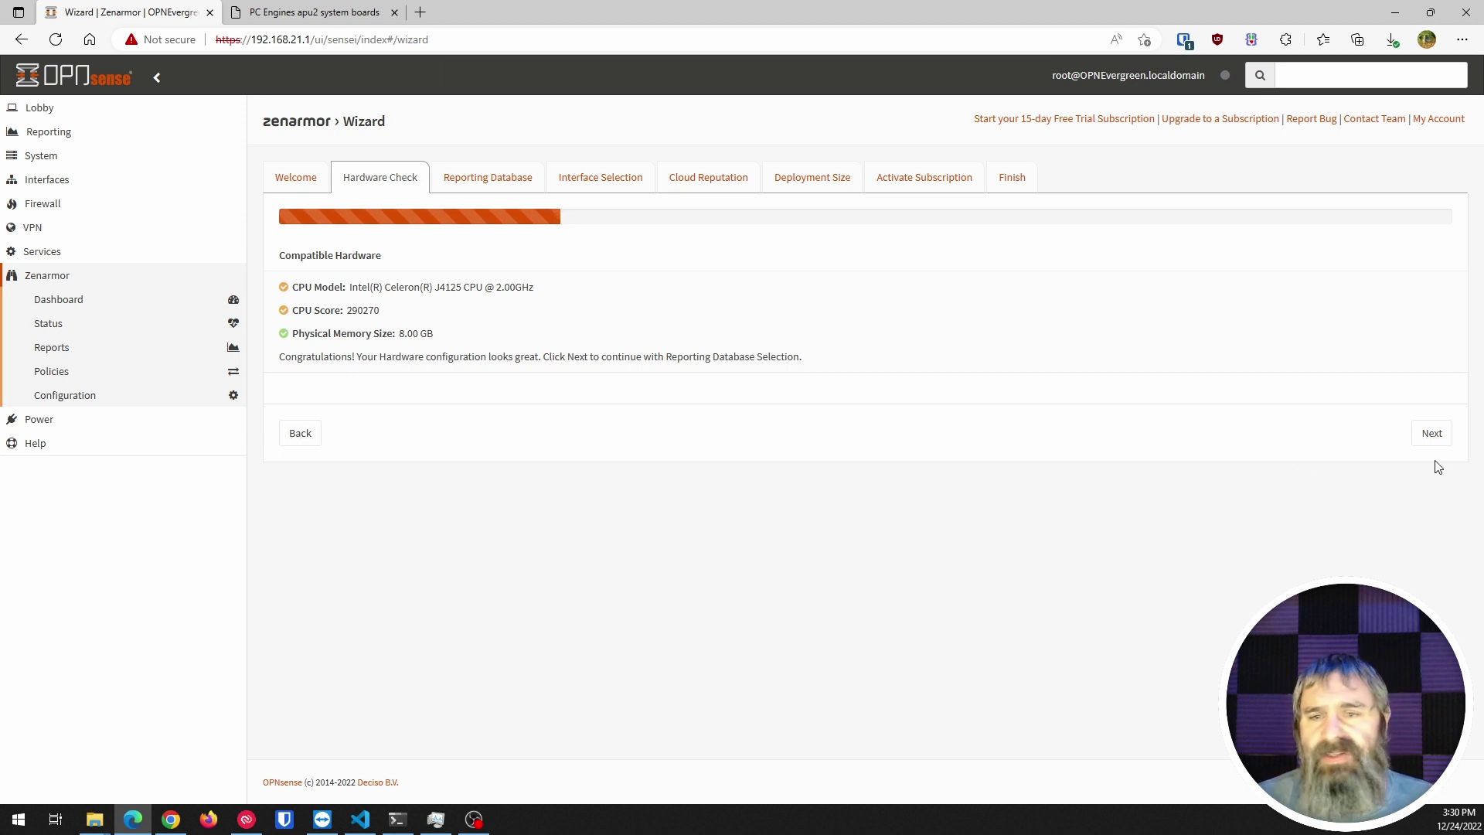
{"action": "left_click", "coordinate": [1432, 434]}
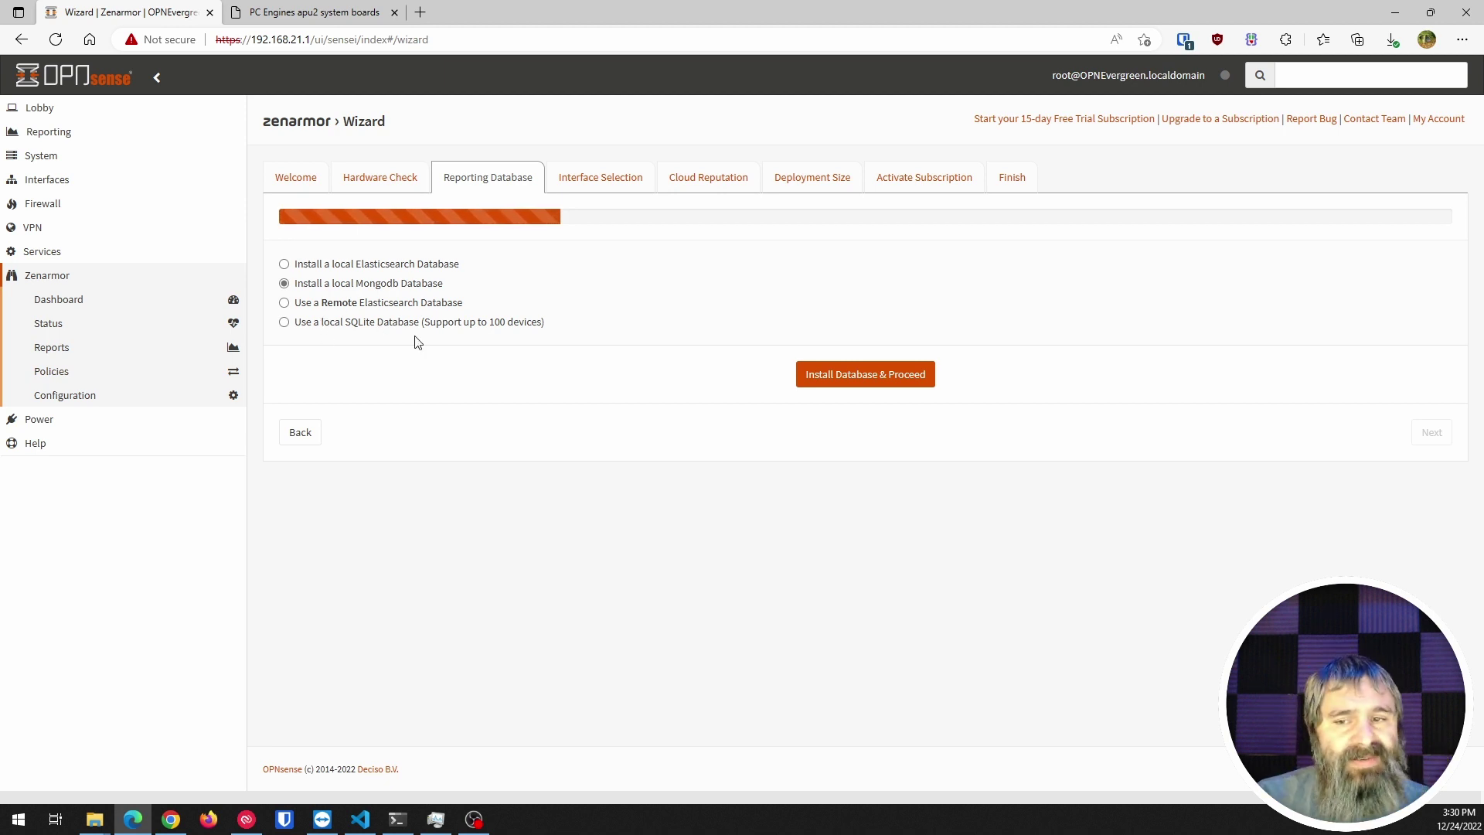
{"action": "left_click", "coordinate": [860, 382]}
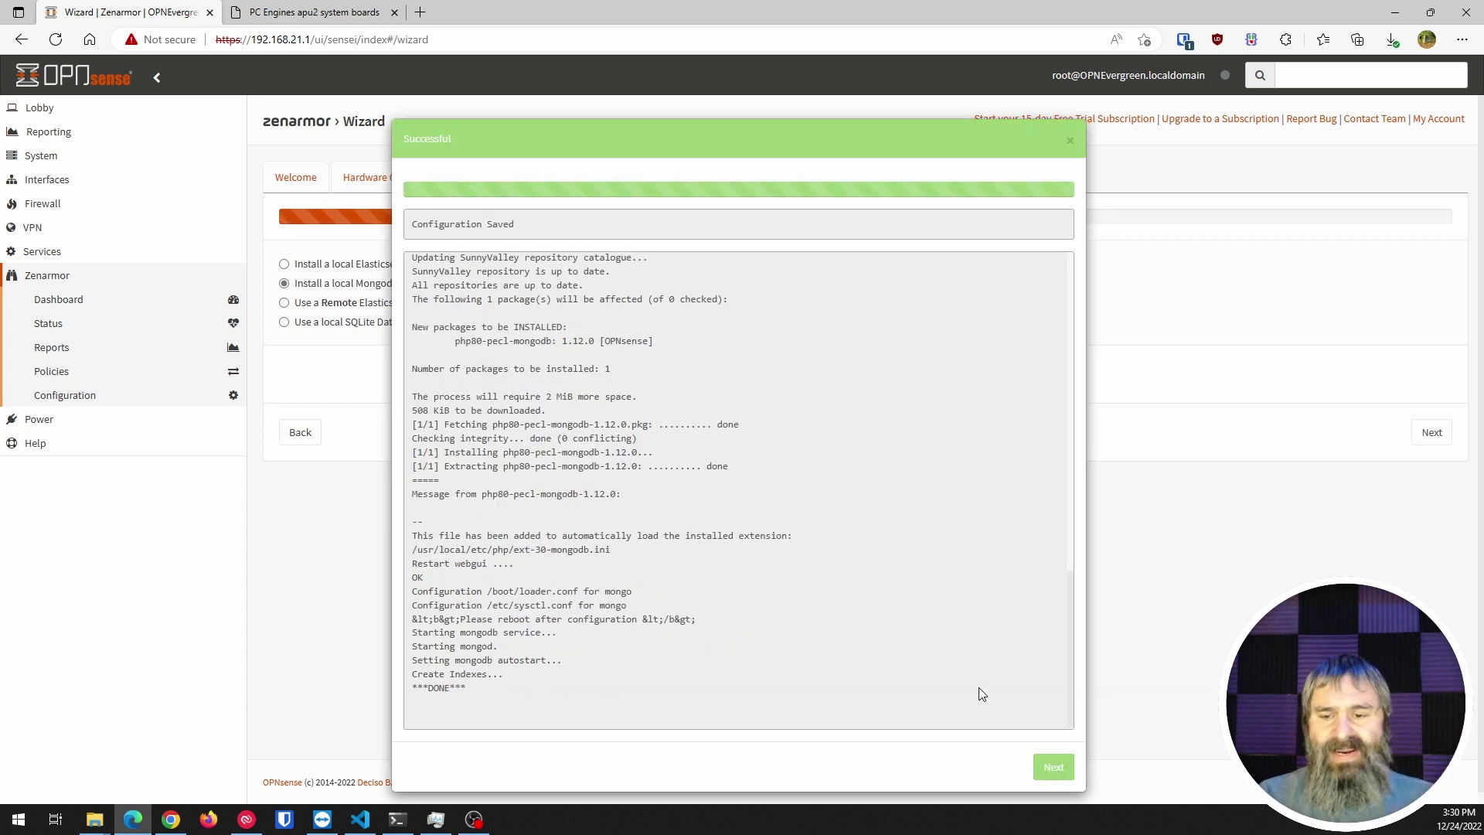
{"action": "left_click", "coordinate": [1062, 781]}
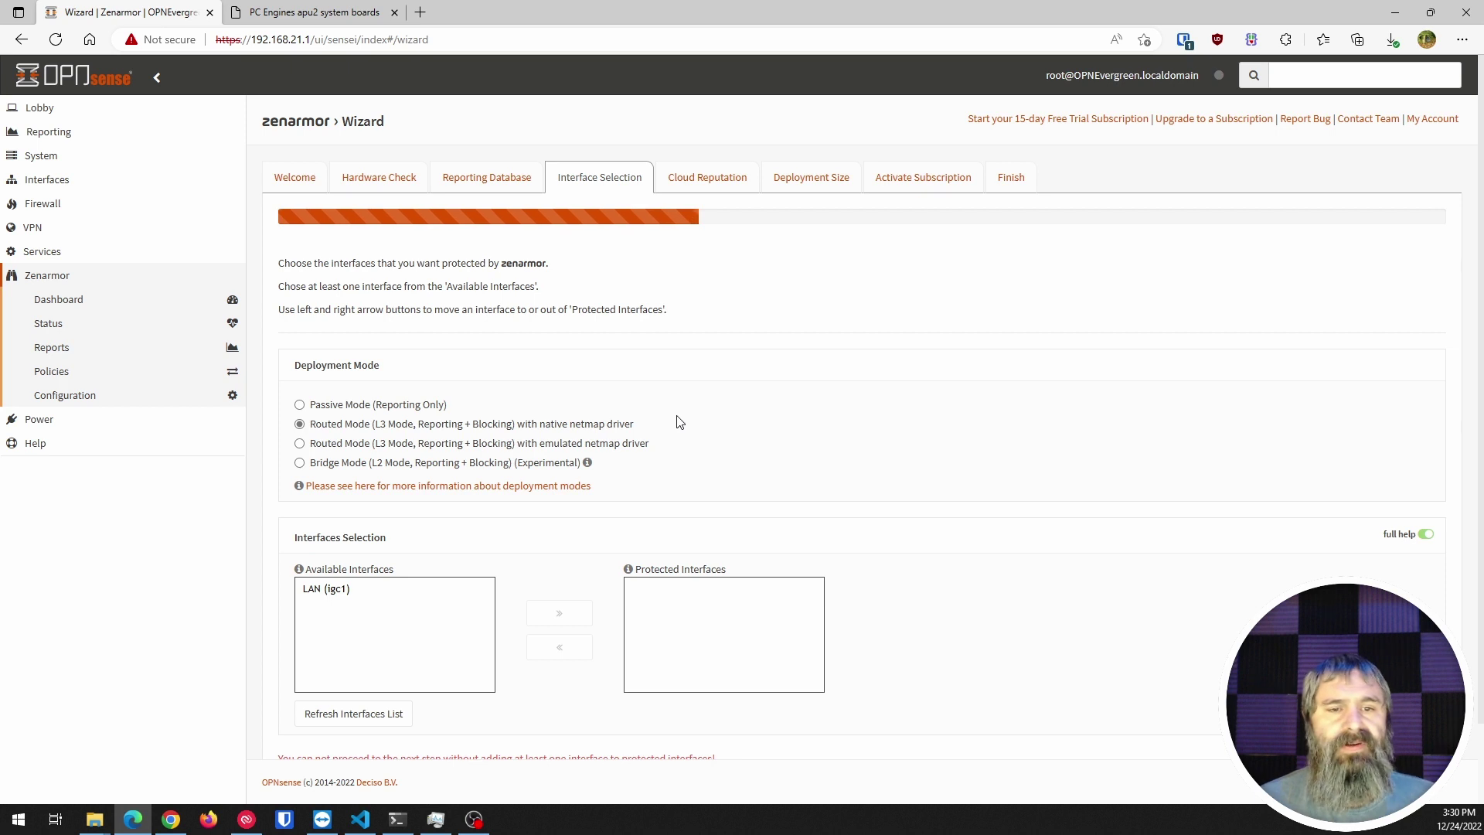
Move LAN (igc1) into Protected Interfaces and continue to the Cloud Reputation step
{"action": "left_click", "coordinate": [320, 597]}
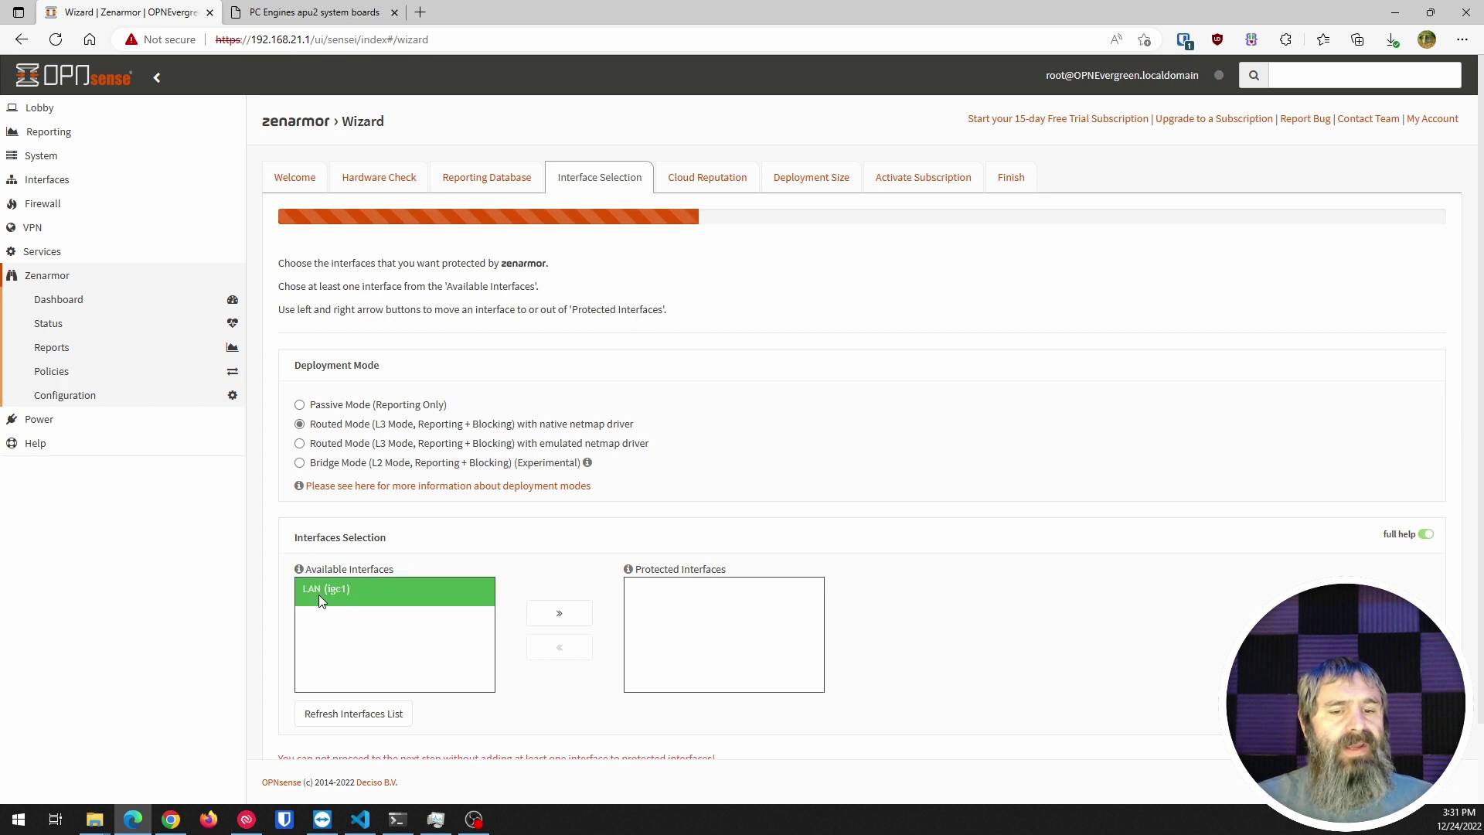
{"action": "left_click", "coordinate": [562, 615]}
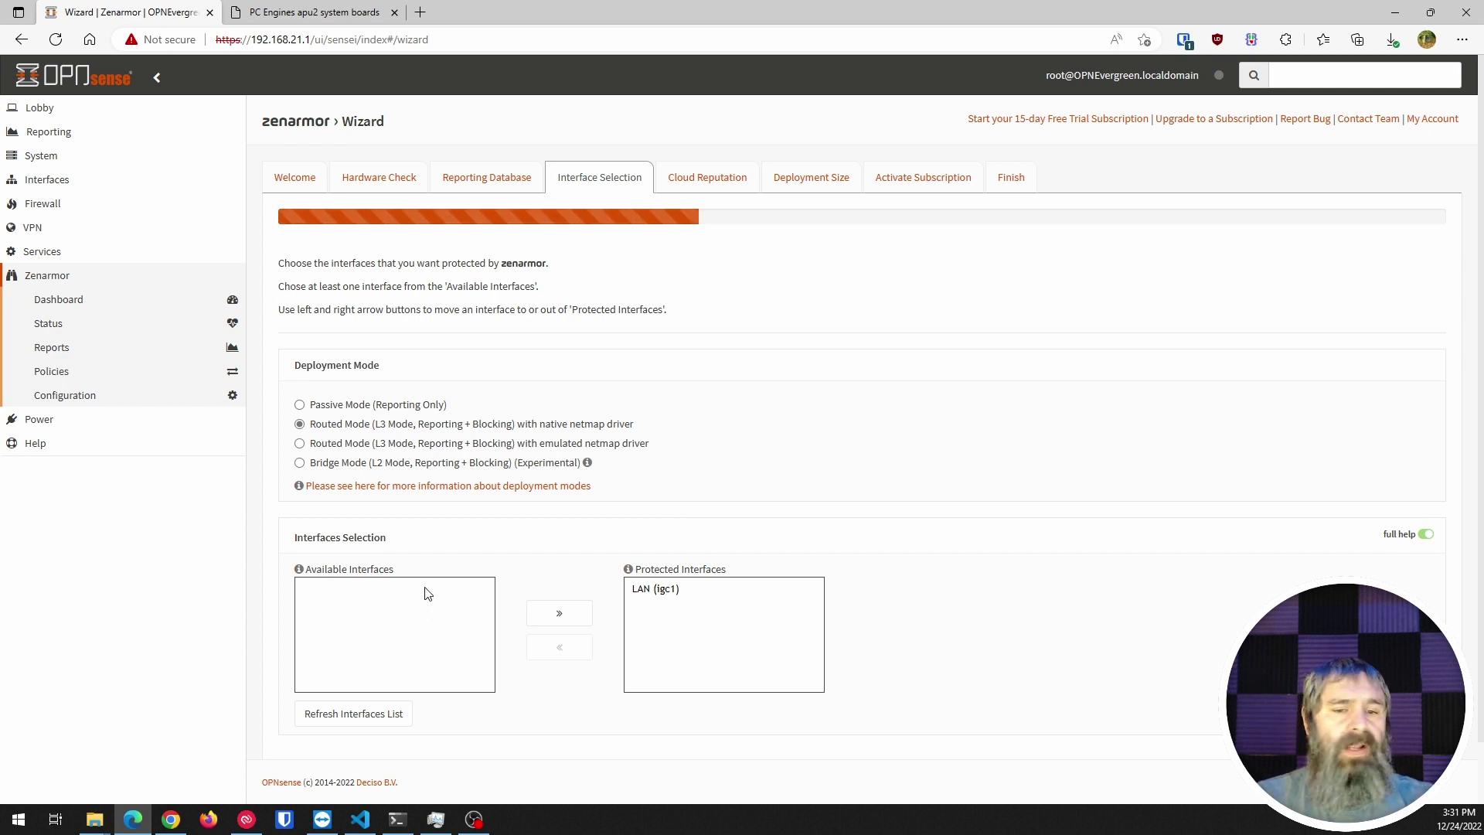
{"action": "scroll", "coordinate": [424, 594], "scroll_direction": "down", "scroll_amount": 1}
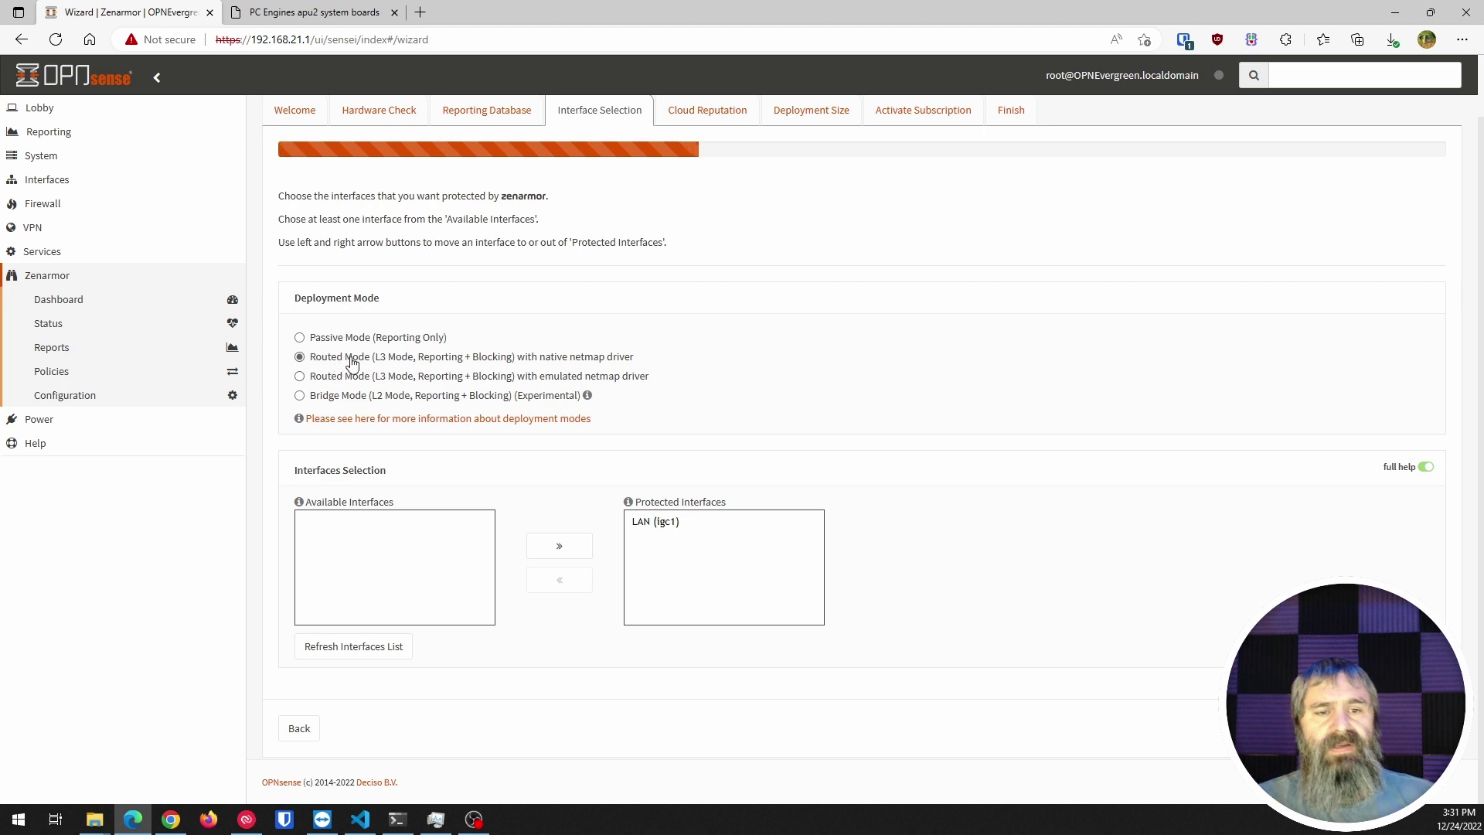
{"action": "left_click", "coordinate": [1418, 728]}
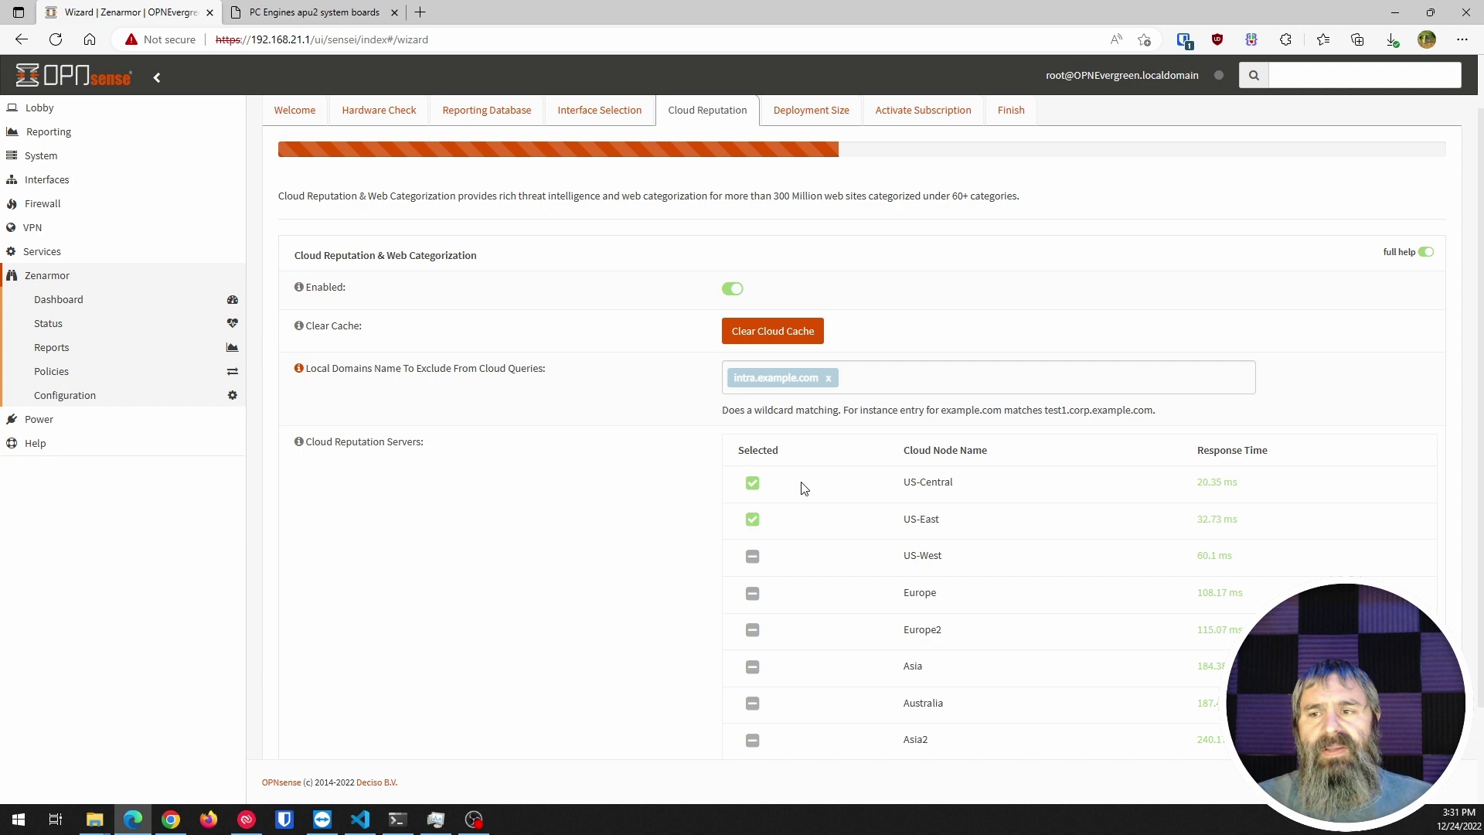
Accept the Cloud Reputation defaults and advance to Deployment Size with Medium selected
{"action": "scroll", "coordinate": [1428, 802], "scroll_direction": "down", "scroll_amount": 2}
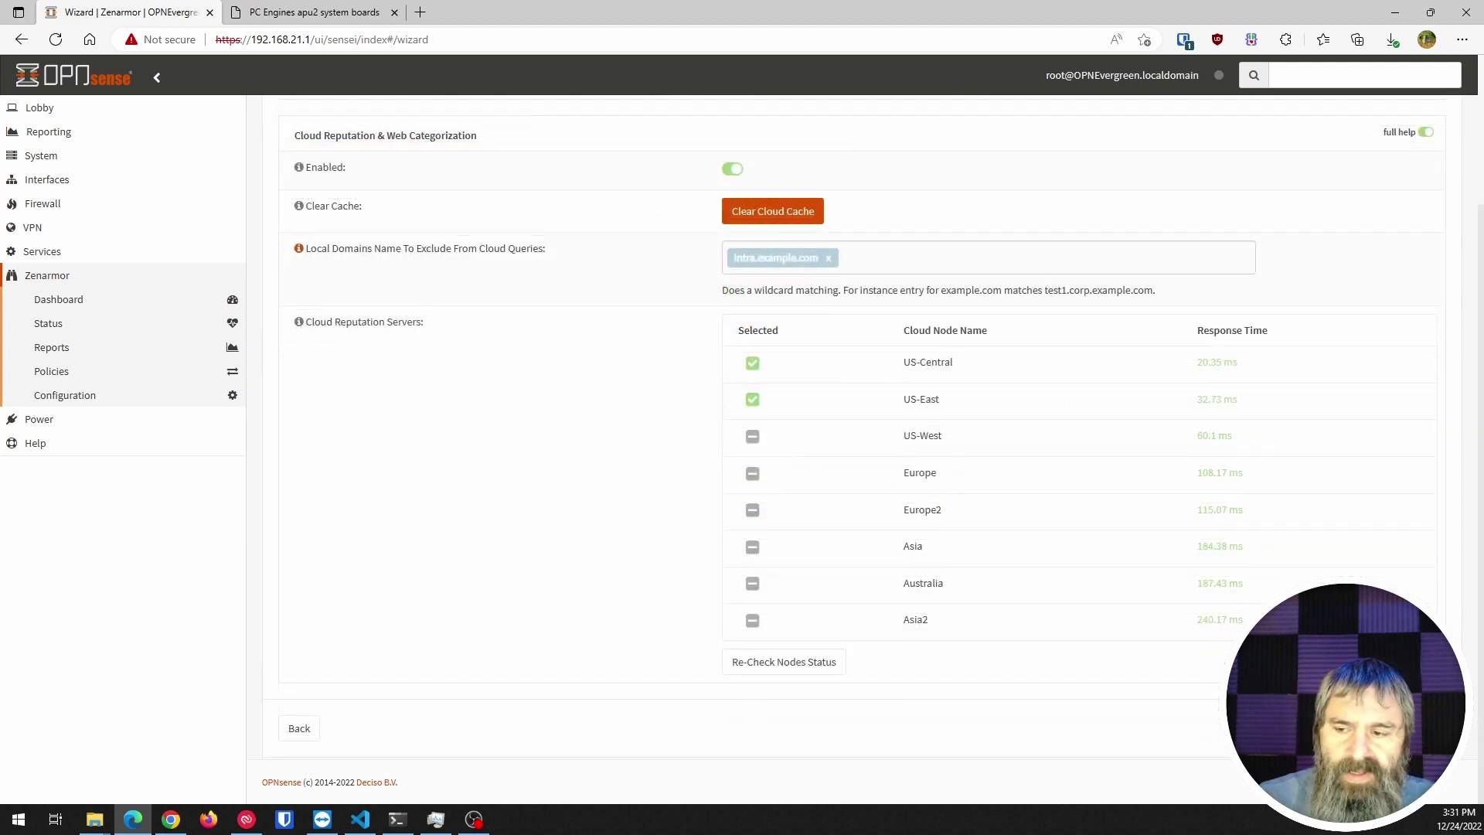
{"action": "left_click", "coordinate": [1419, 728]}
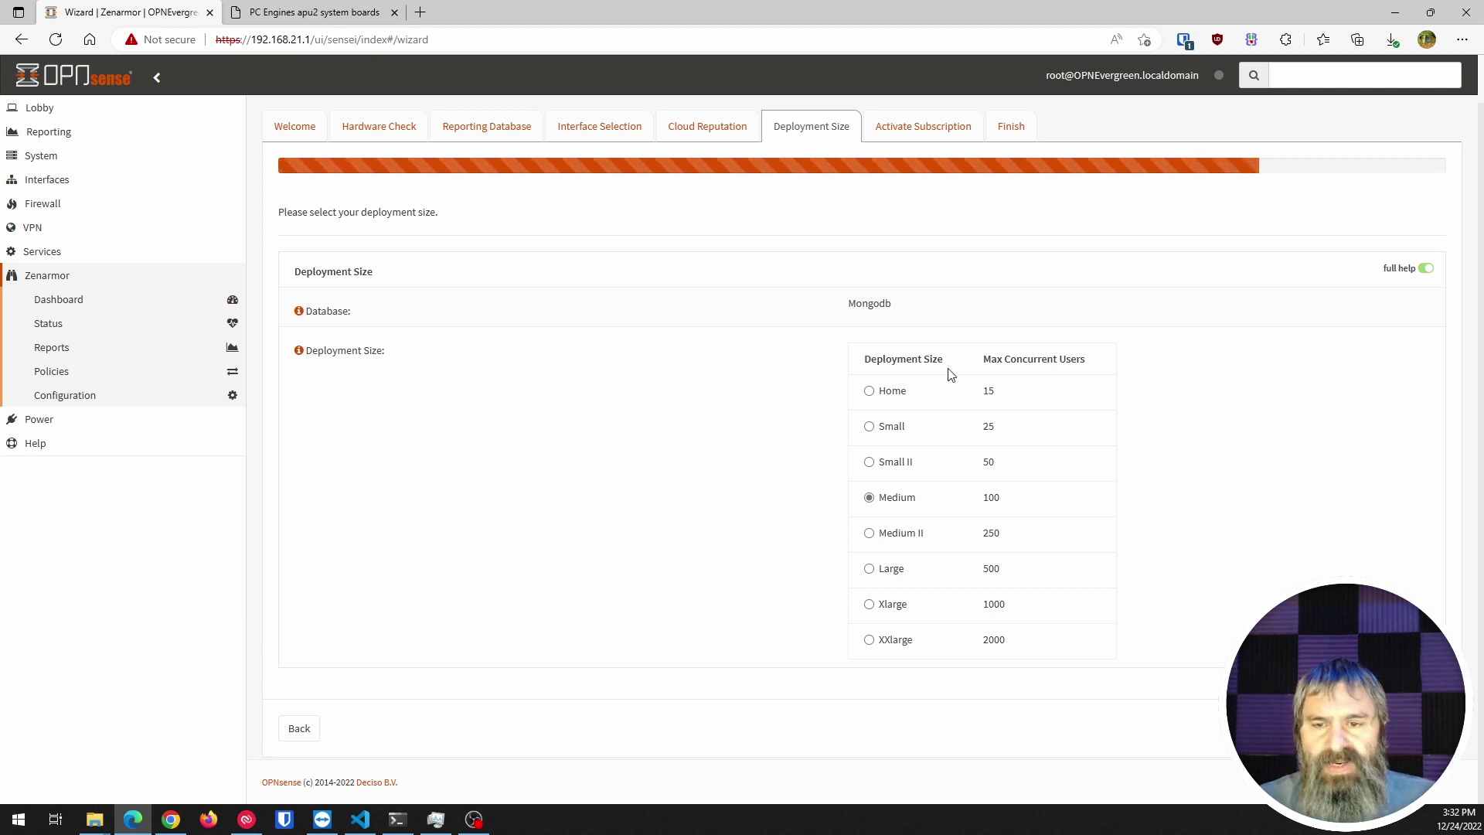
Keep Medium deployment size, choose the Free Edition, and finish the Zenarmor wizard
{"action": "left_click", "coordinate": [1431, 728]}
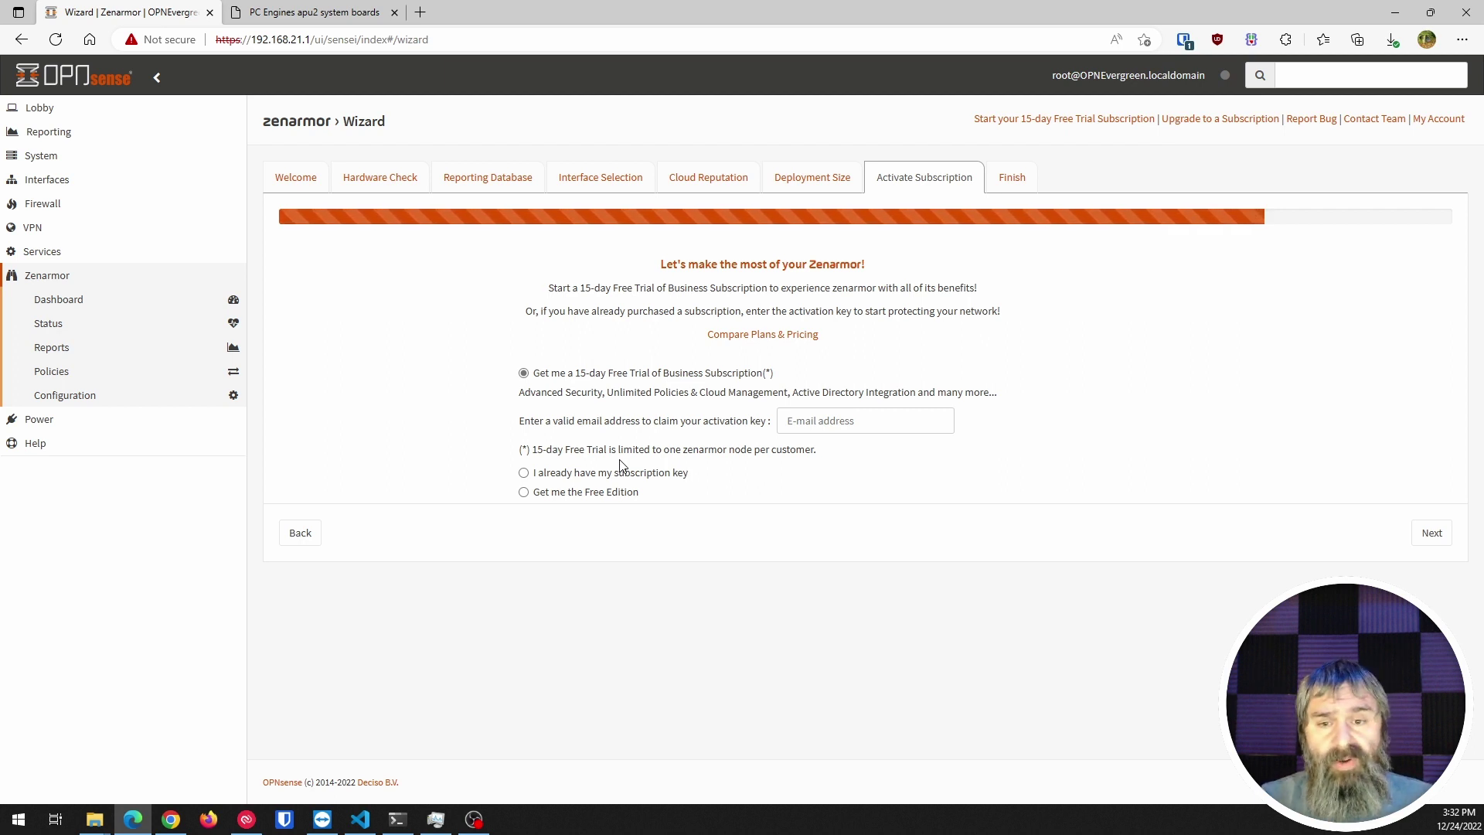
{"action": "left_click", "coordinate": [524, 492]}
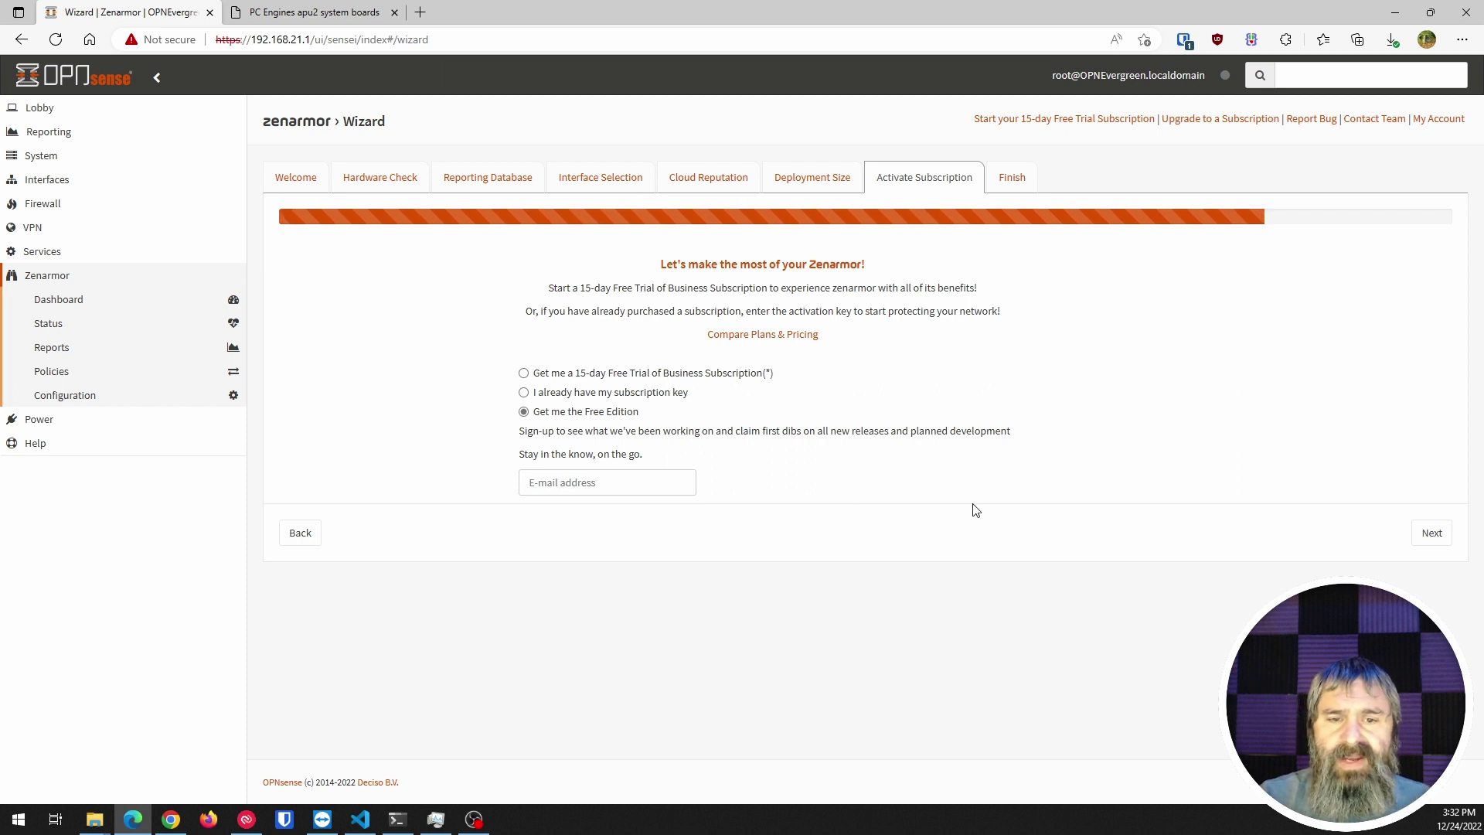
{"action": "left_click", "coordinate": [1428, 533]}
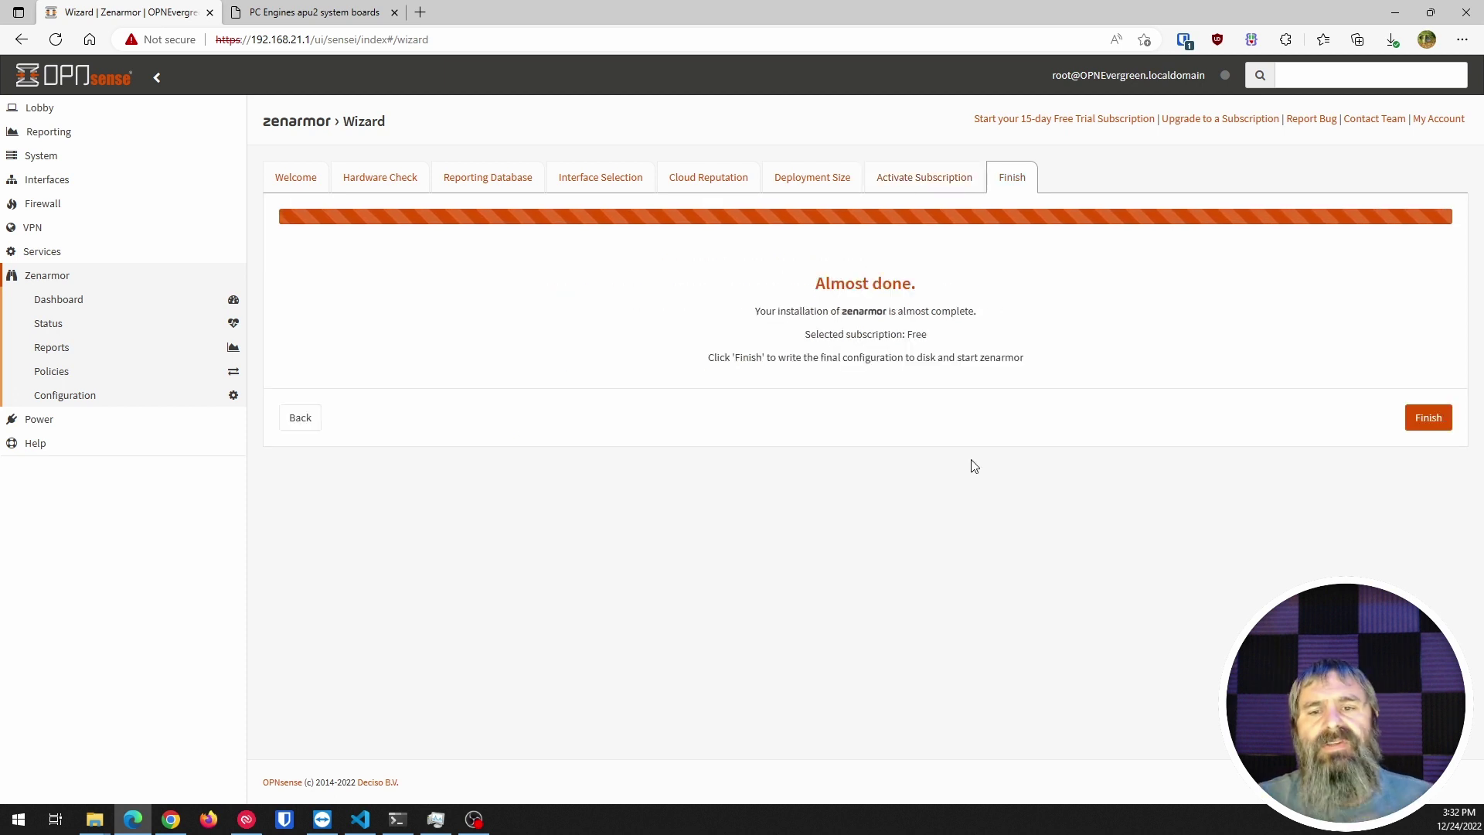
{"action": "left_click", "coordinate": [1426, 418]}
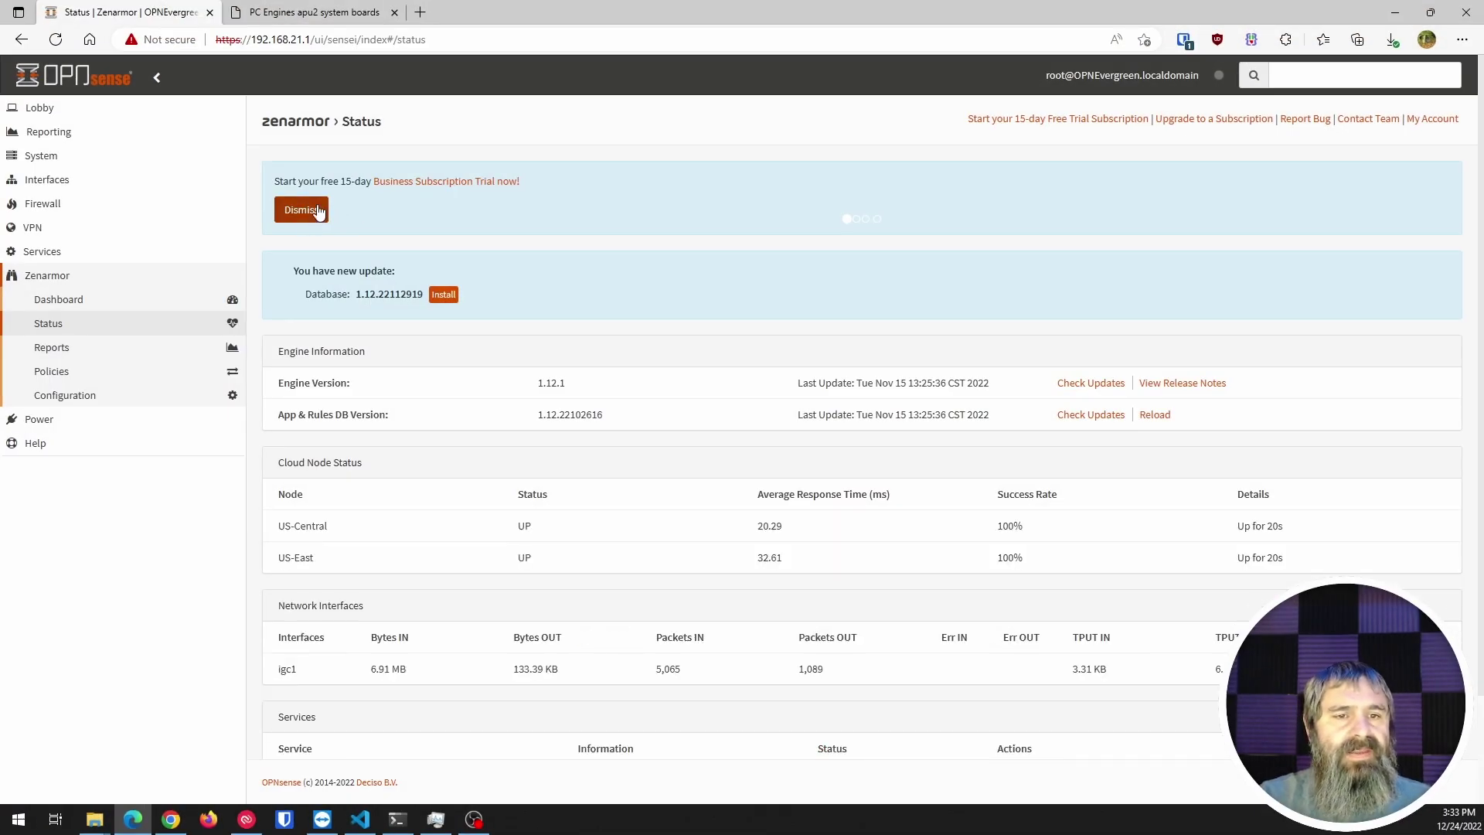
Dismiss the free trial, cloud management console, and engine exception notices on the Status page
{"action": "left_click", "coordinate": [307, 211]}
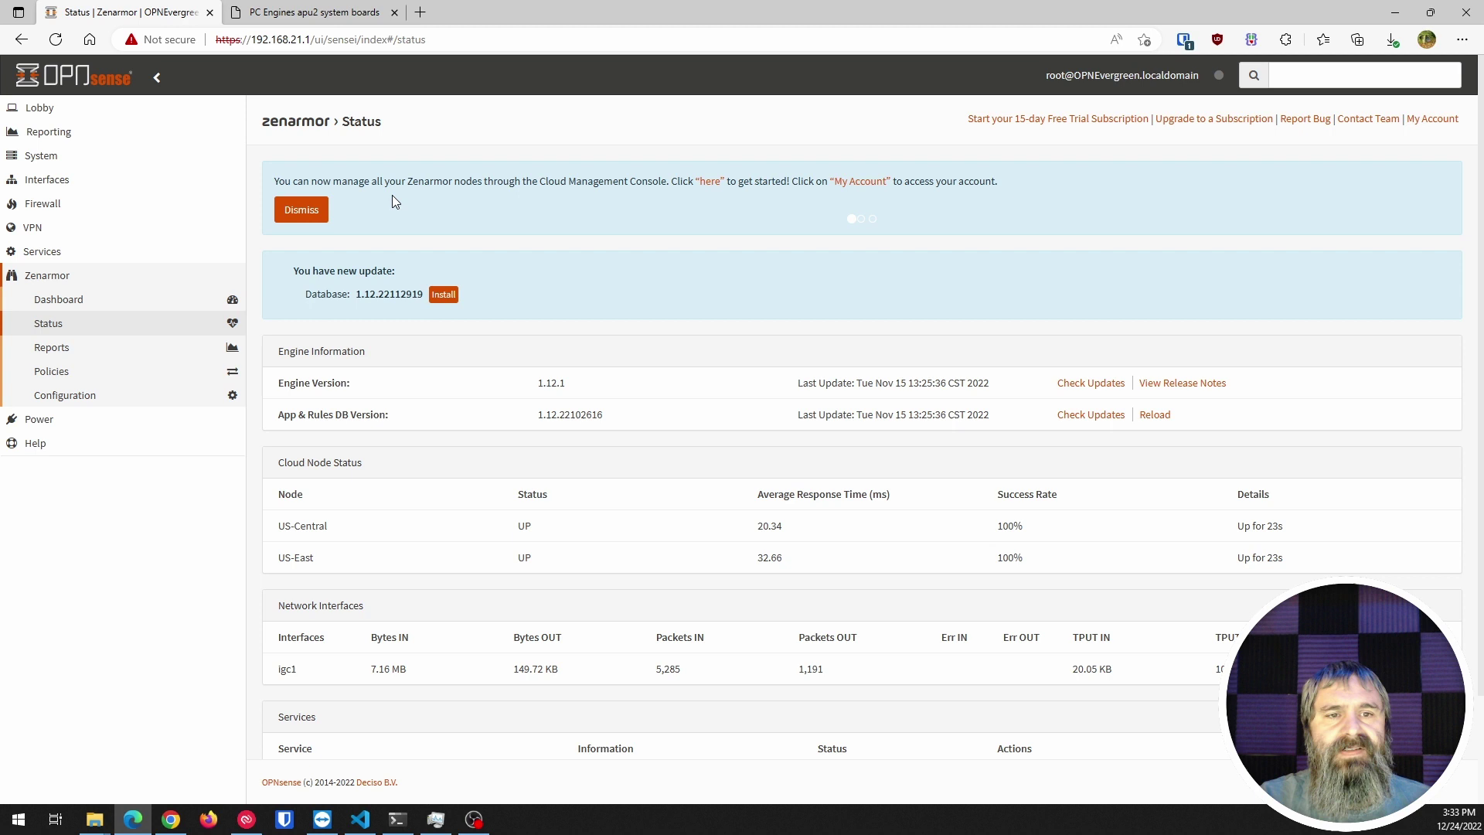
{"action": "left_click", "coordinate": [301, 209]}
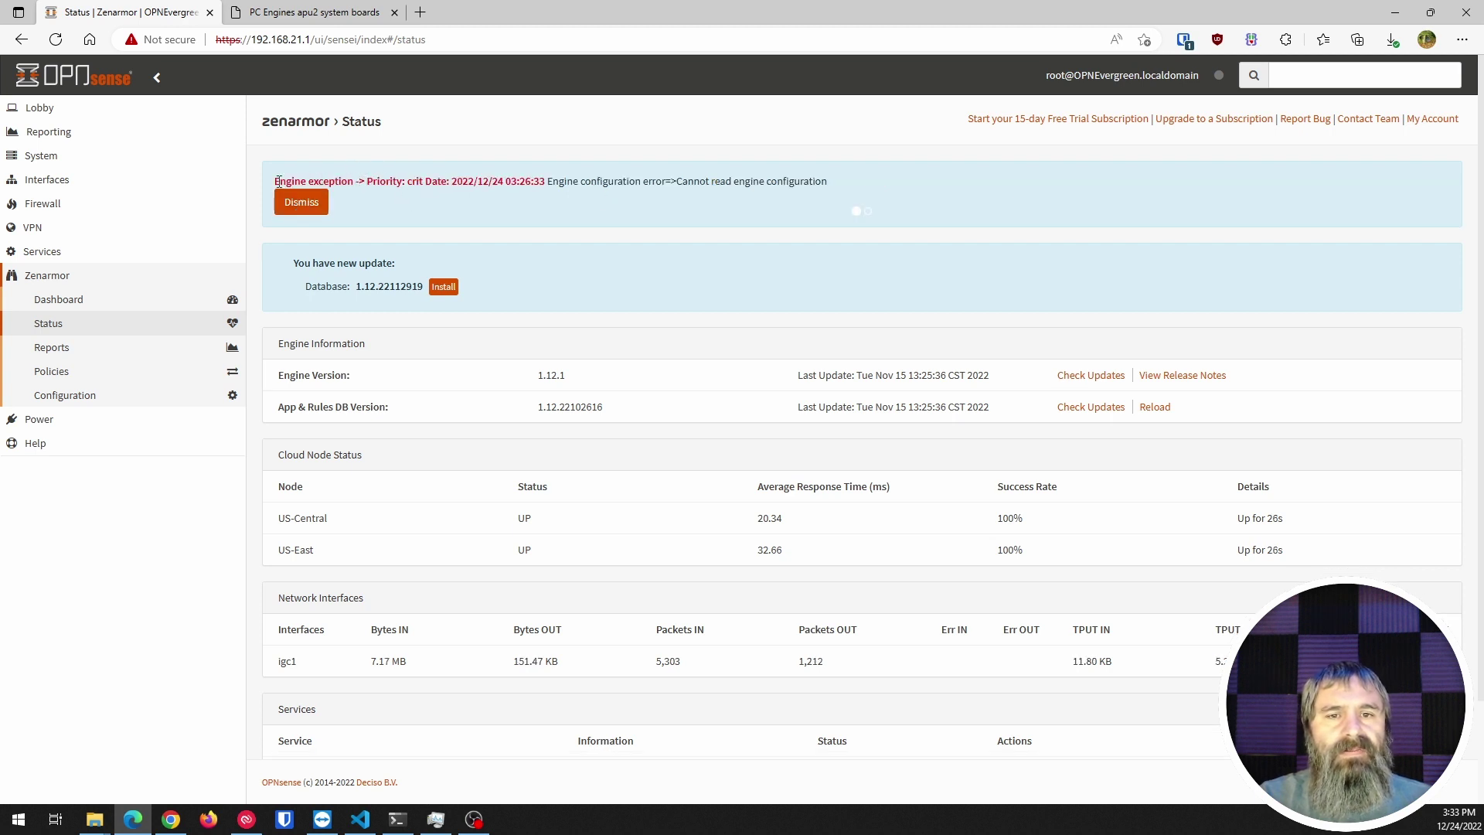
{"action": "left_click", "coordinate": [302, 202]}
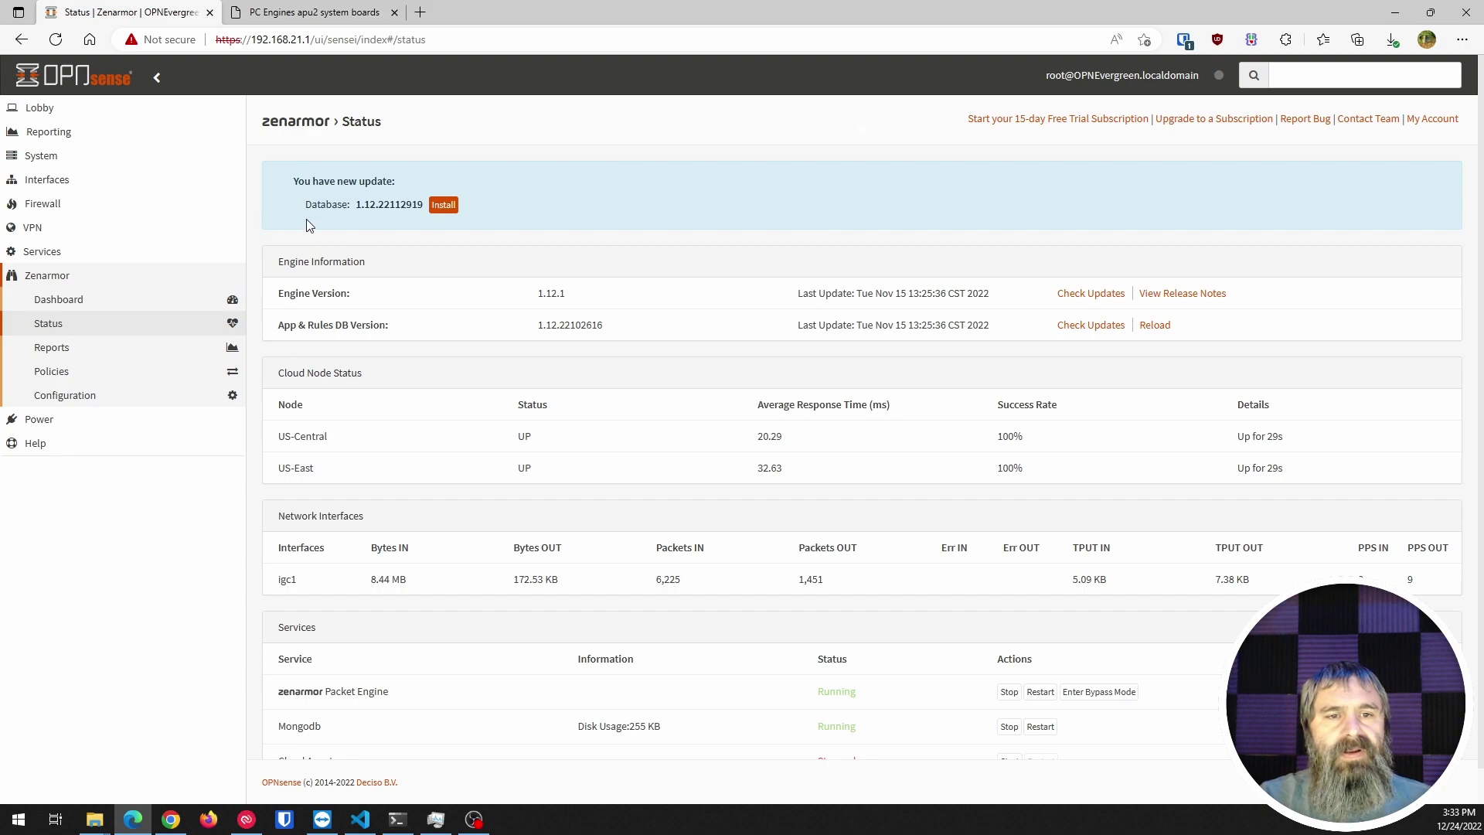
Install the App & Rules database update to 1.12.22112919 and highlight the stopped Cloud Agent
{"action": "left_click", "coordinate": [443, 205]}
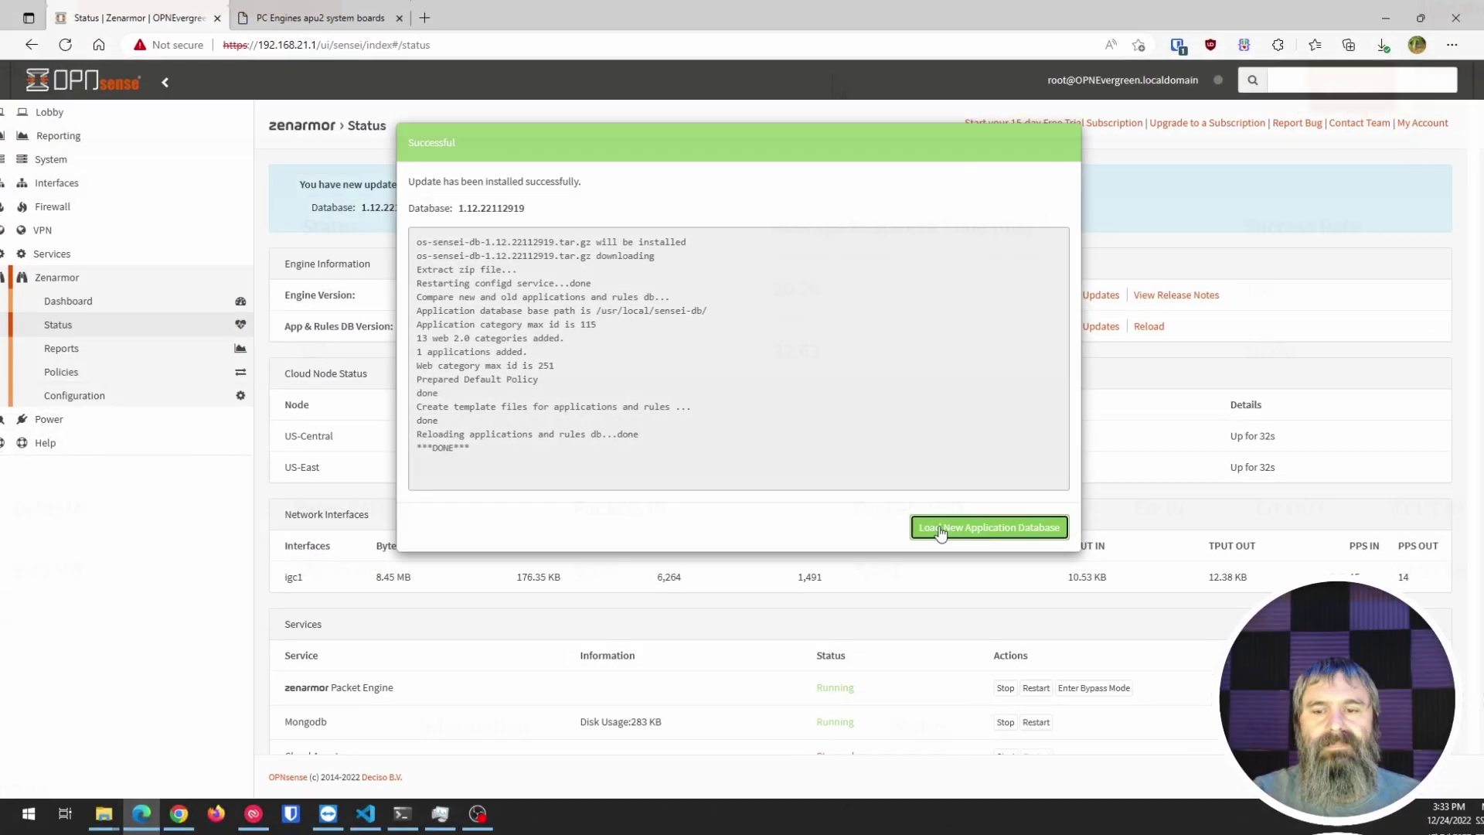
{"action": "left_click", "coordinate": [950, 530]}
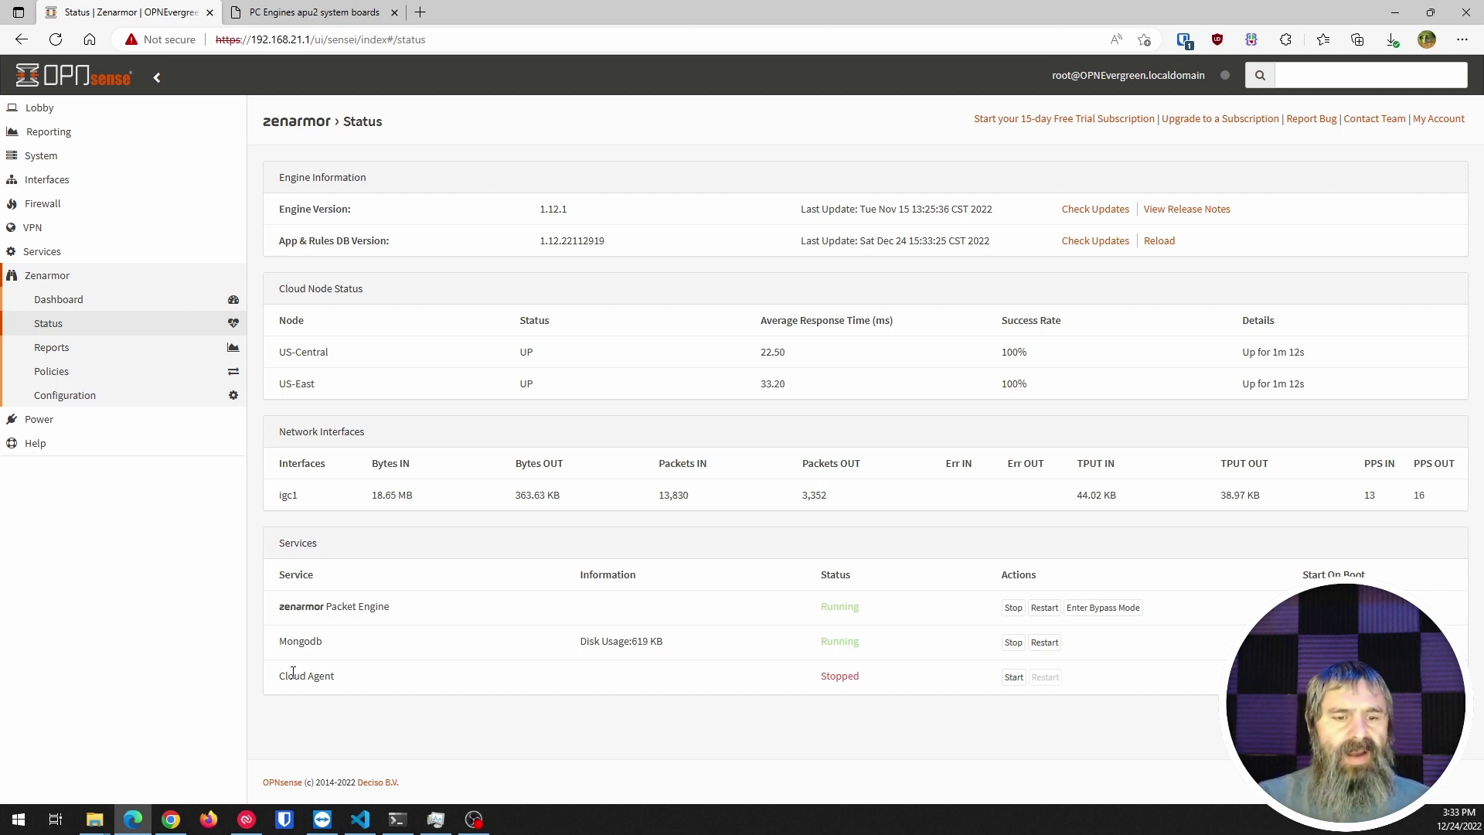
{"action": "left_click_drag", "start_coordinate": [284, 679], "coordinate": [335, 678]}
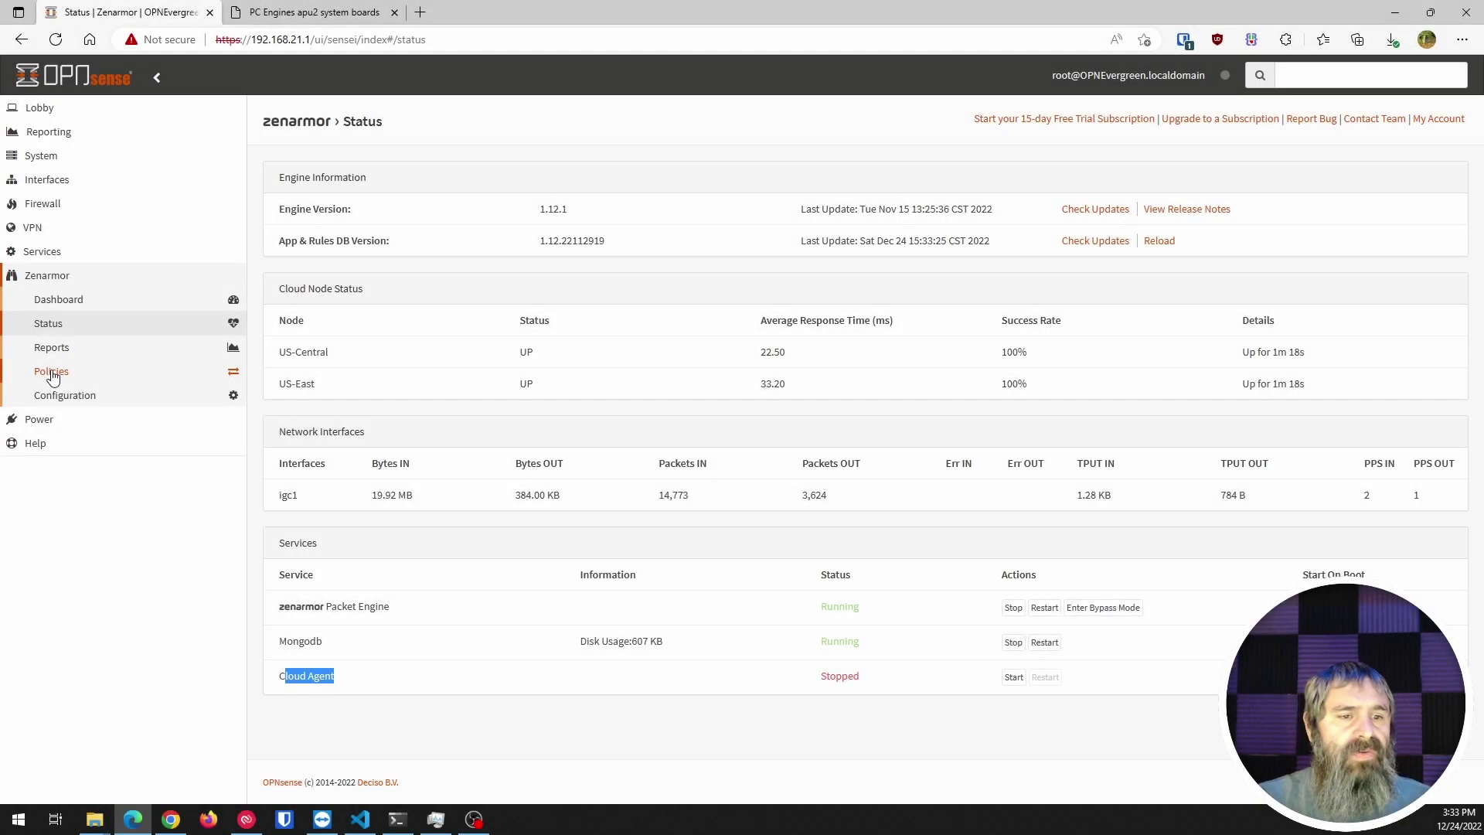
Edit the Default policy and find recent malware outbreak blocking is a premium-only feature
{"action": "left_click", "coordinate": [50, 372]}
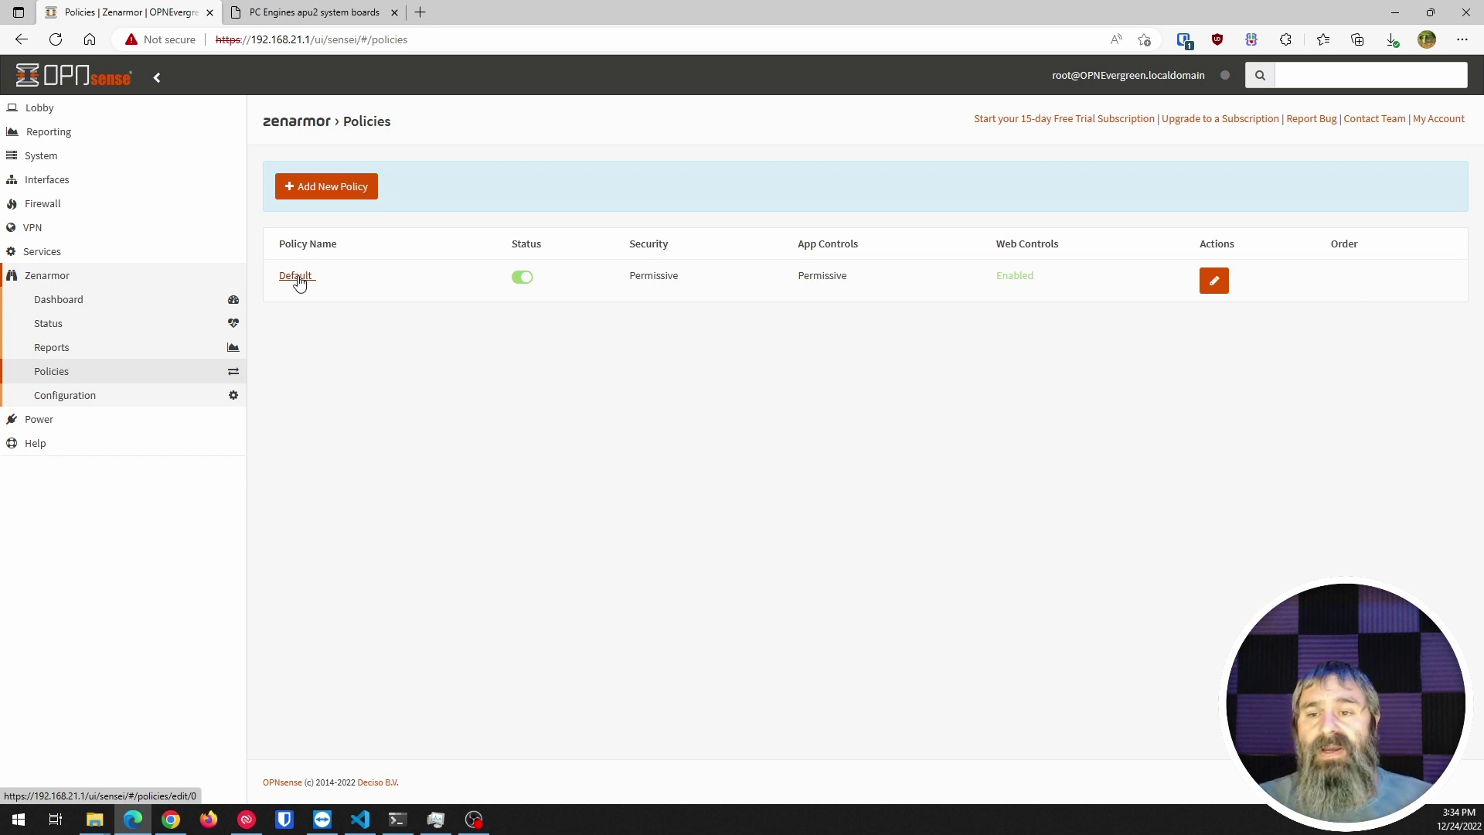
{"action": "left_click", "coordinate": [1213, 280]}
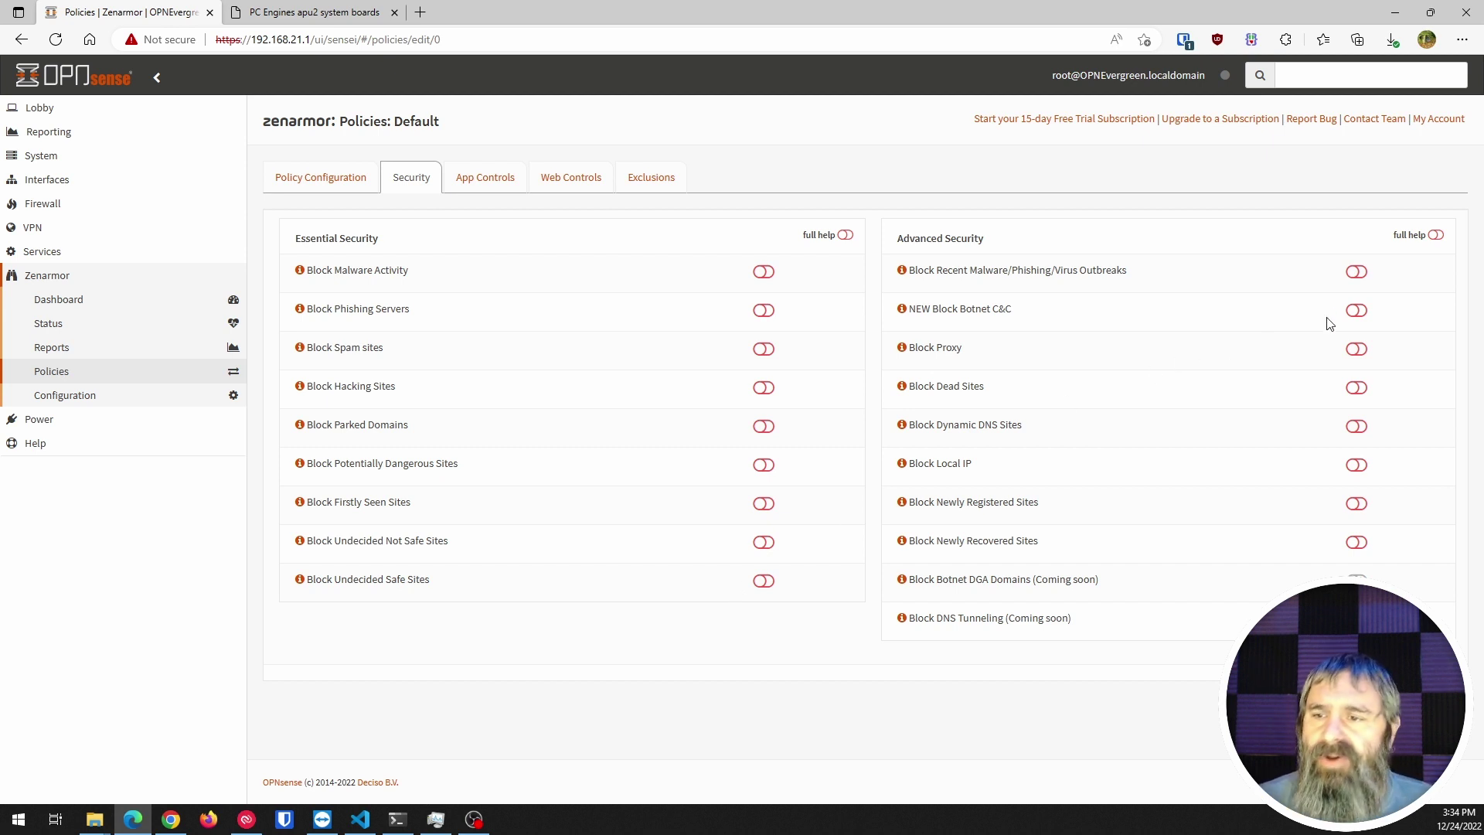
{"action": "left_click", "coordinate": [1357, 272]}
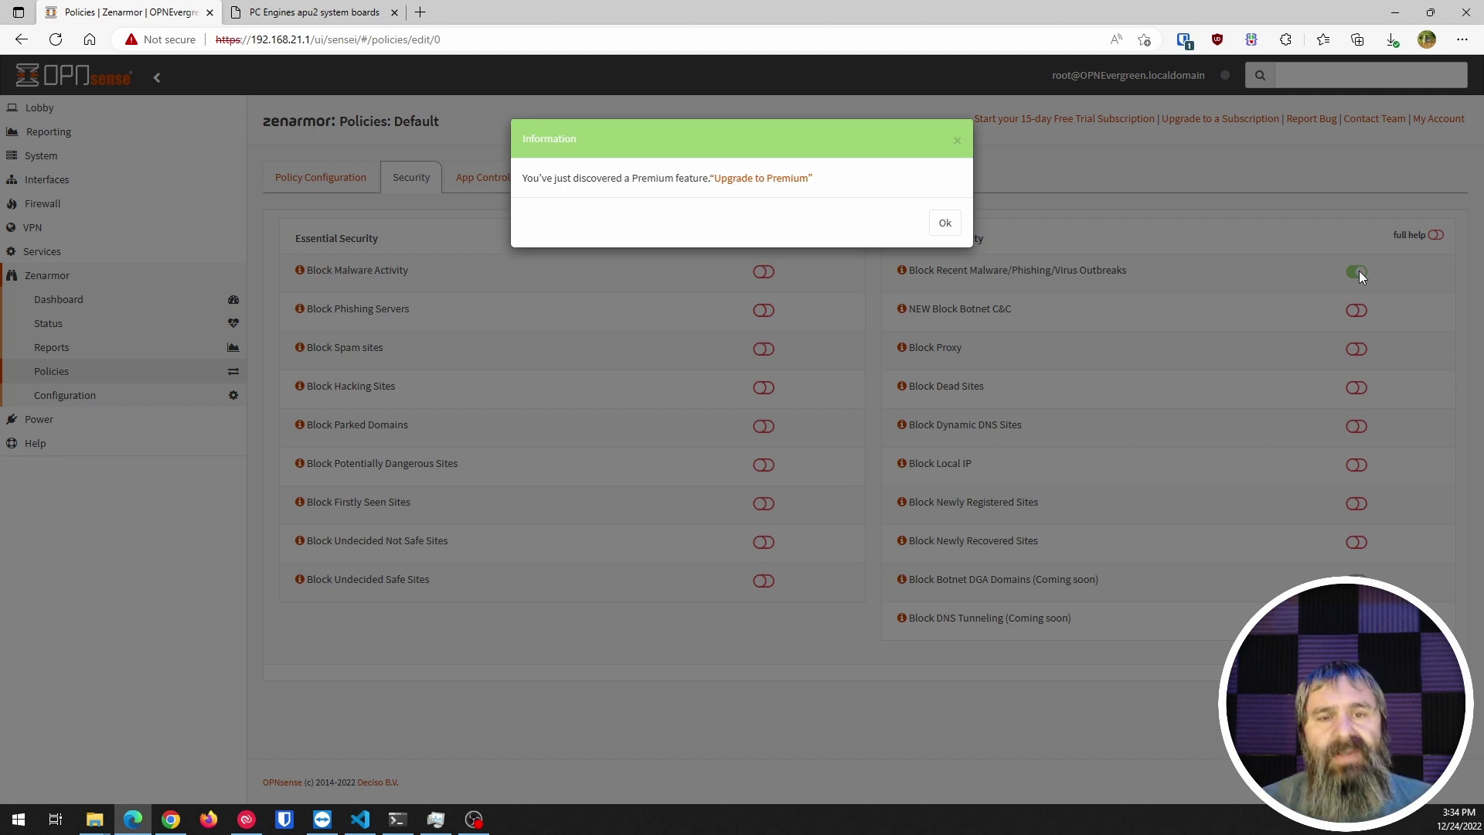
{"action": "left_click", "coordinate": [965, 219]}
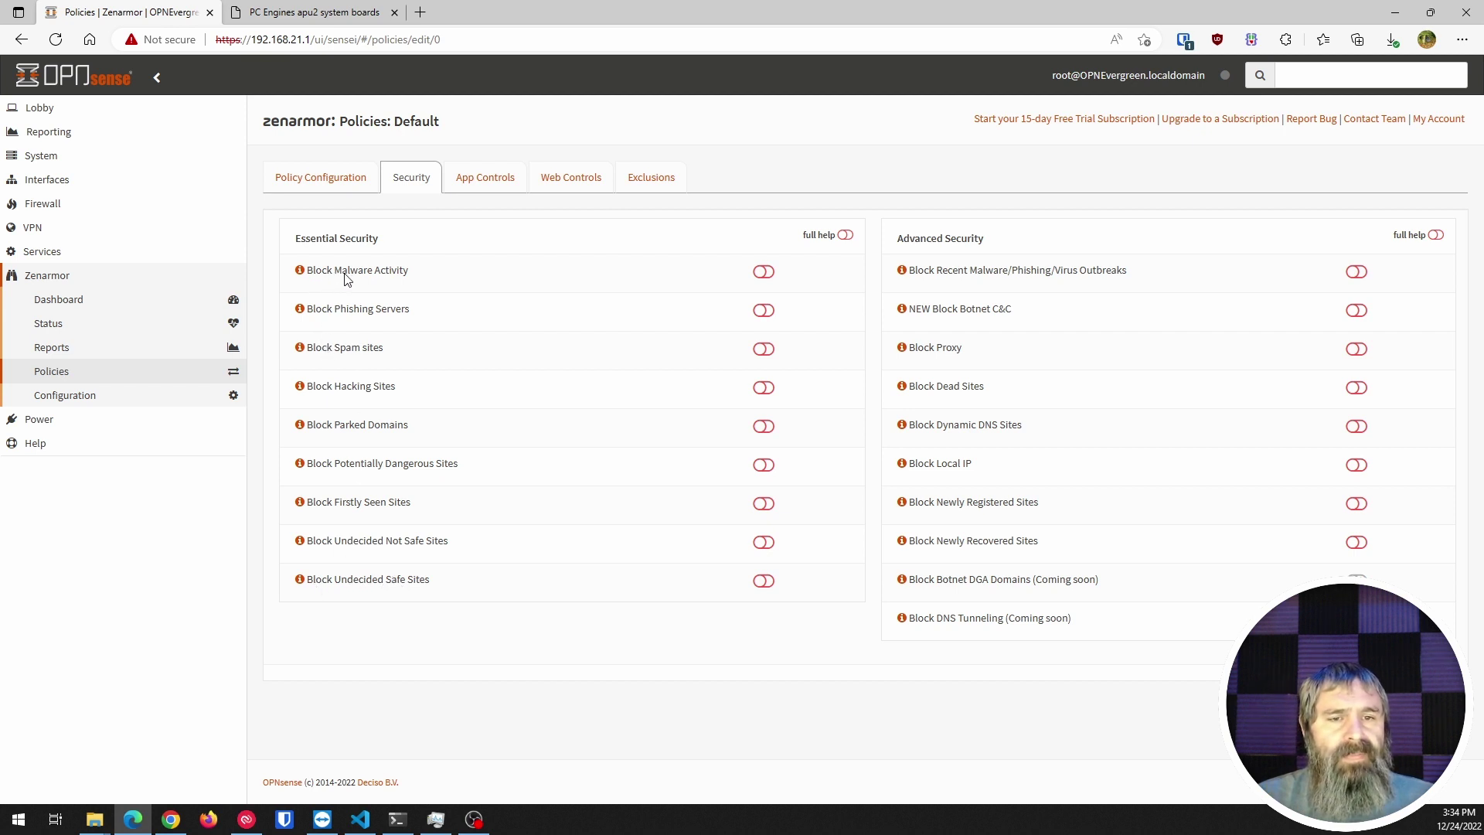
Enable Block Malware Activity and Block Phishing Servers, review option descriptions, and save the policy
{"action": "left_click", "coordinate": [764, 274]}
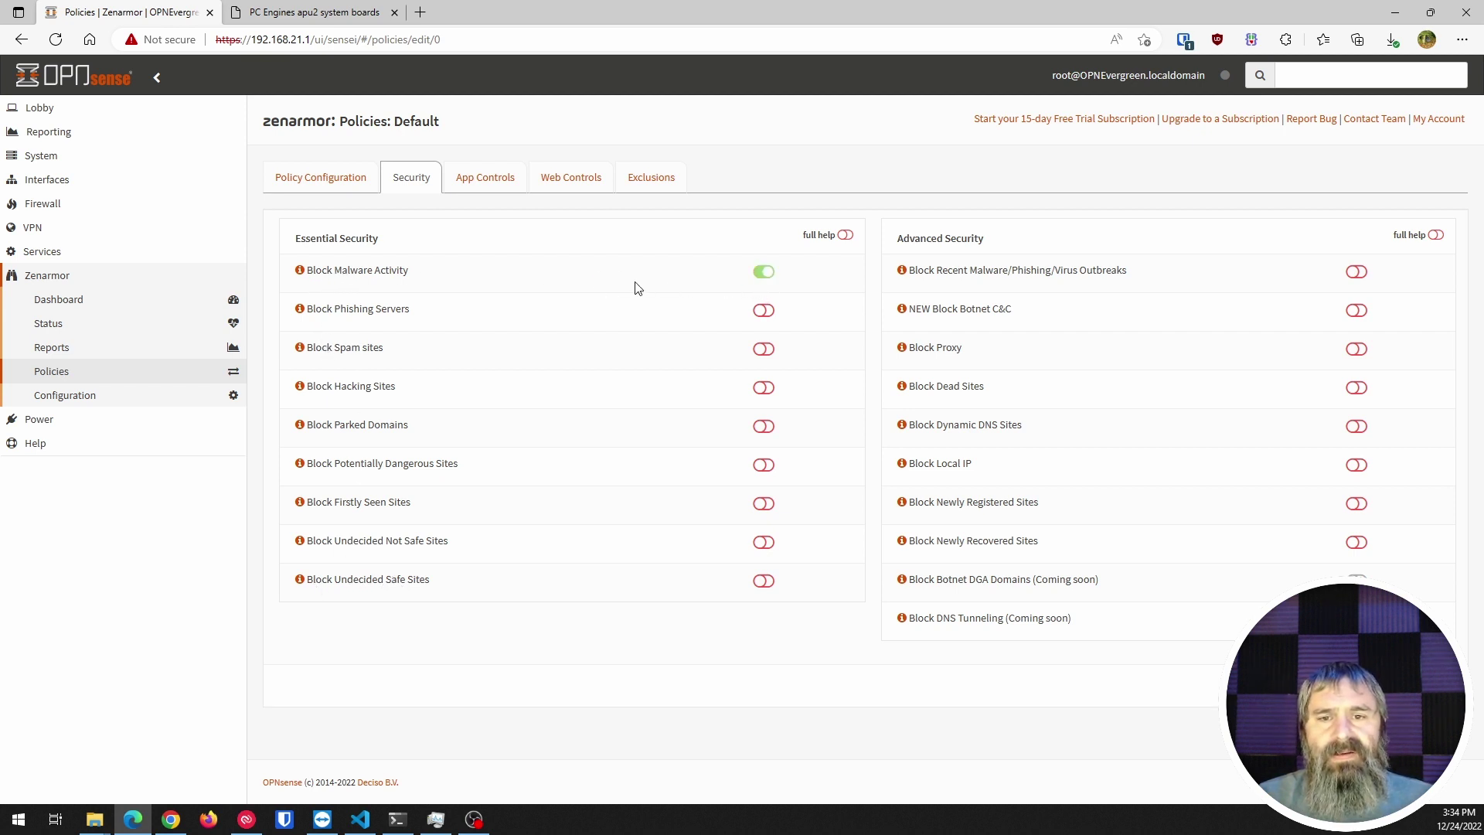
{"action": "left_click", "coordinate": [765, 312]}
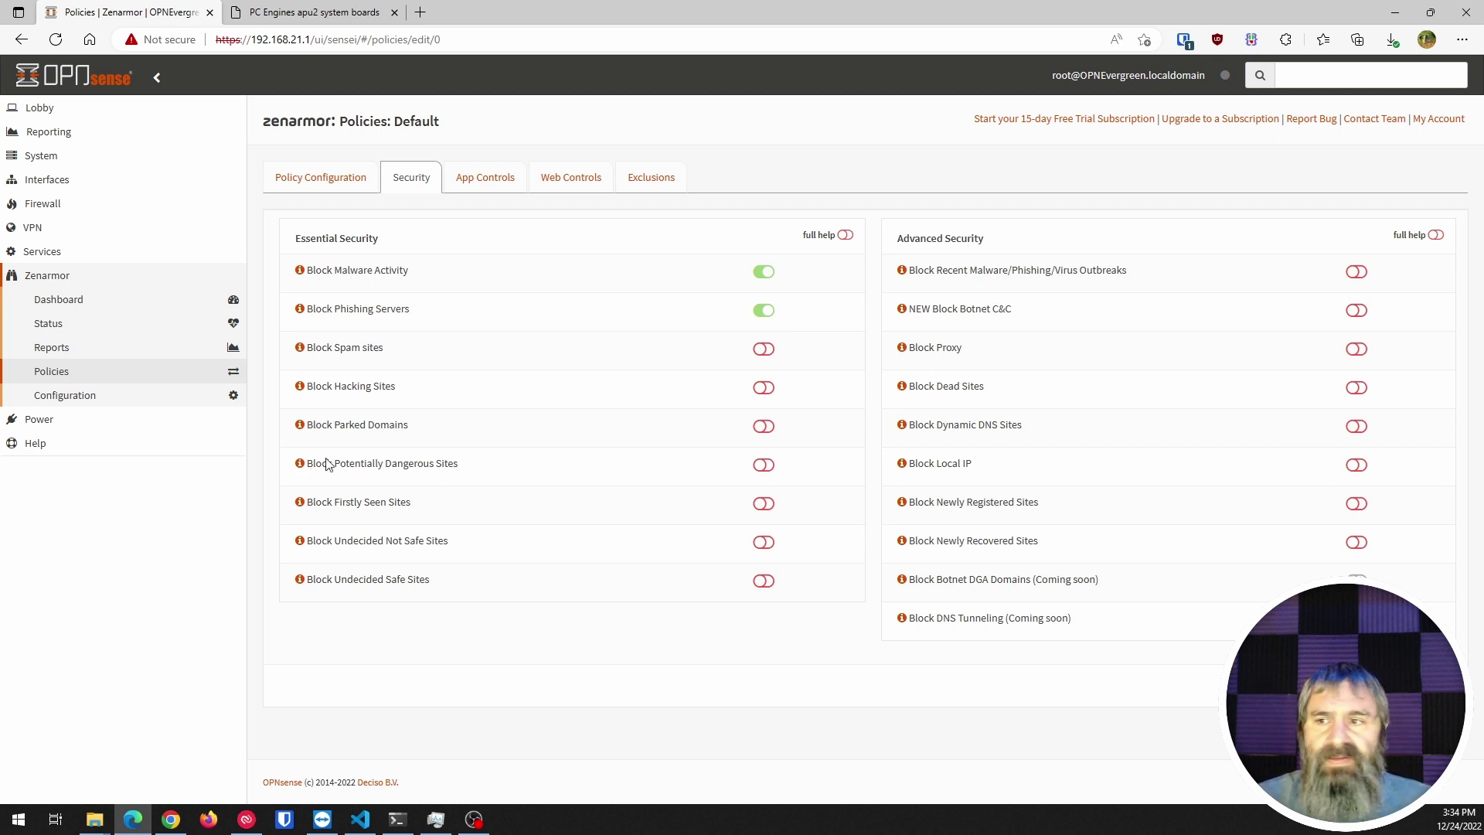
{"action": "left_click", "coordinate": [1435, 235]}
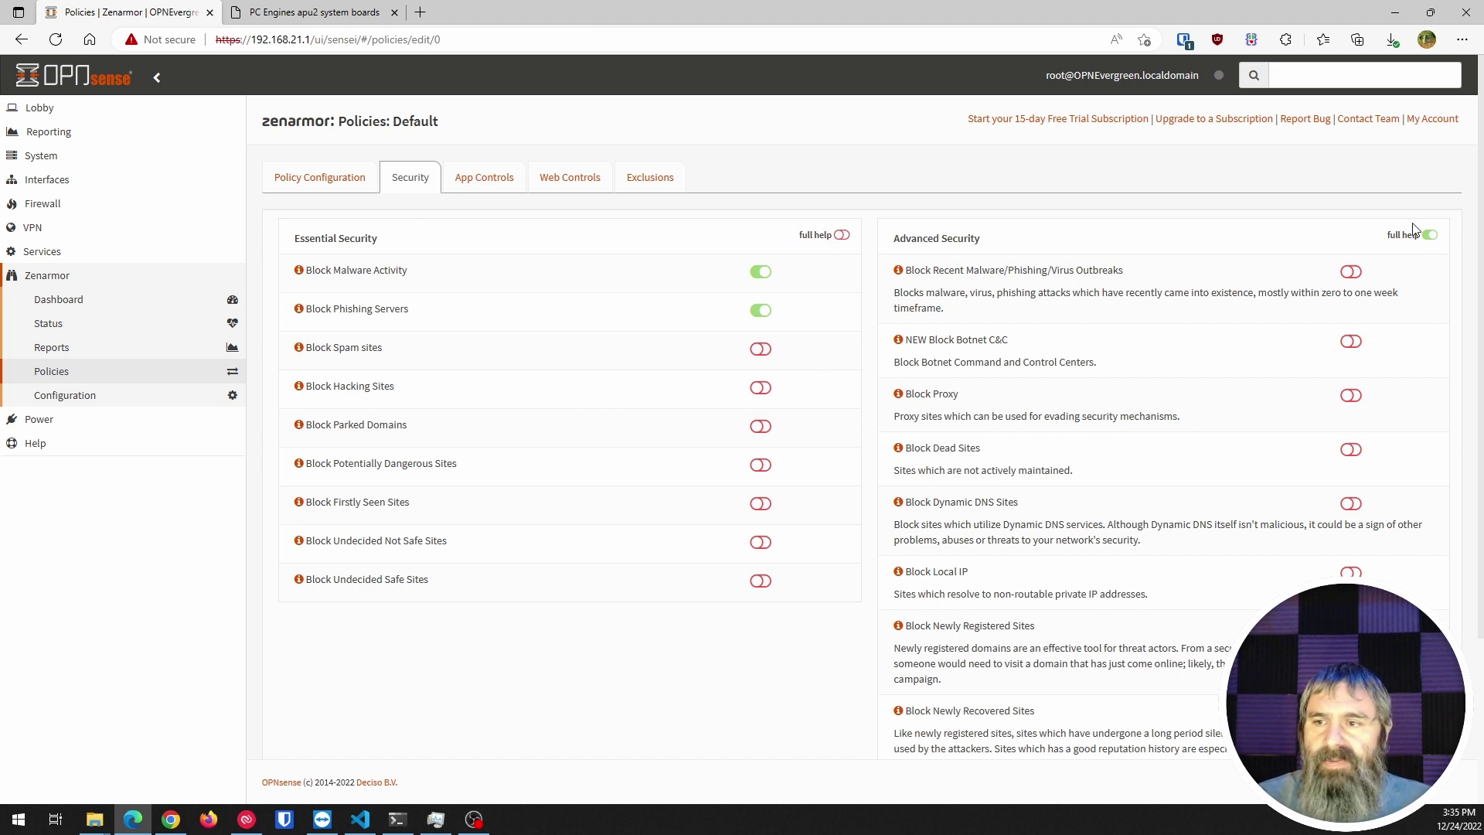
{"action": "left_click", "coordinate": [1429, 236]}
{"action": "left_click", "coordinate": [845, 235]}
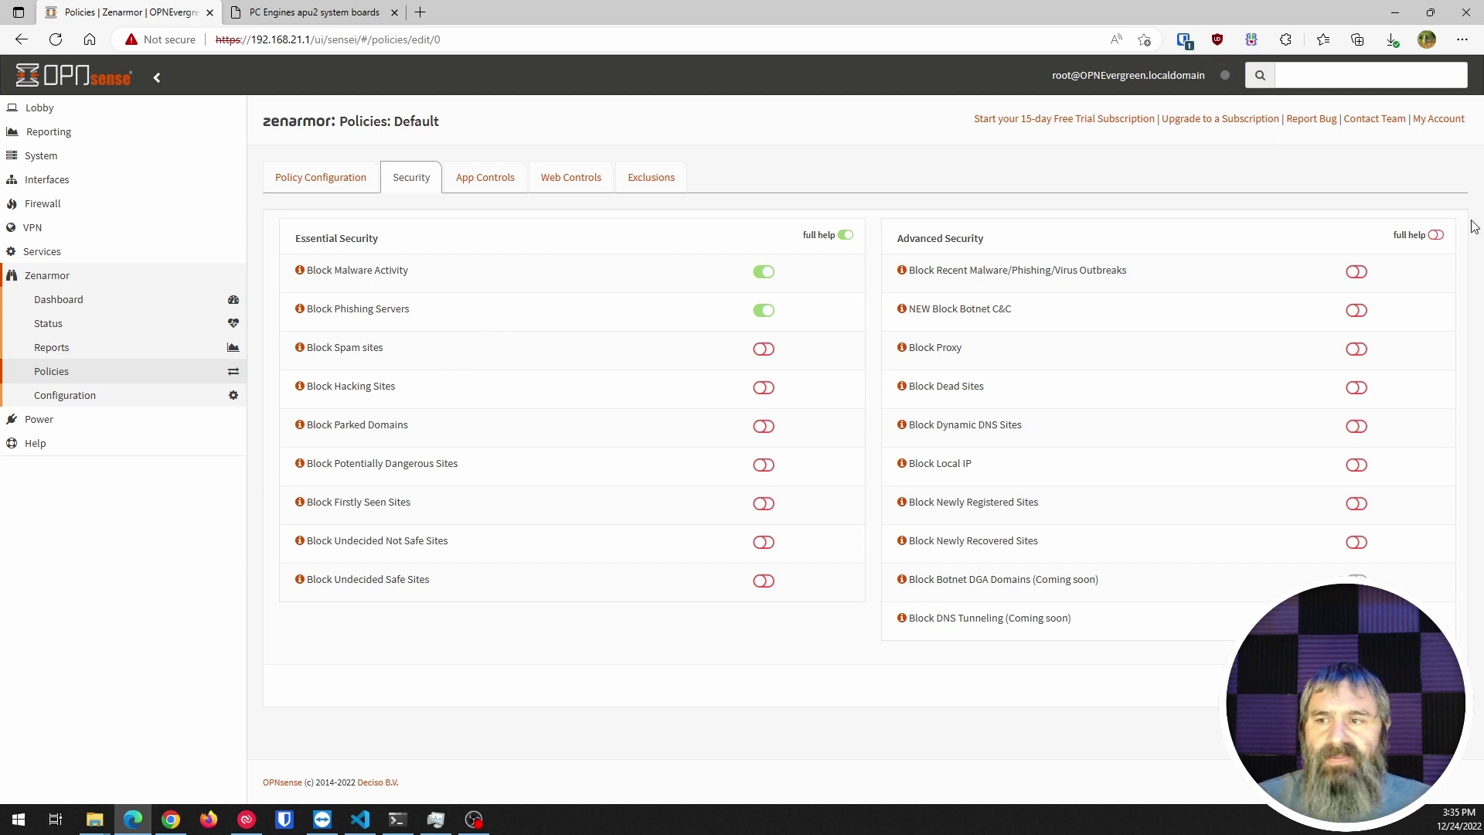
{"action": "left_click", "coordinate": [1434, 236]}
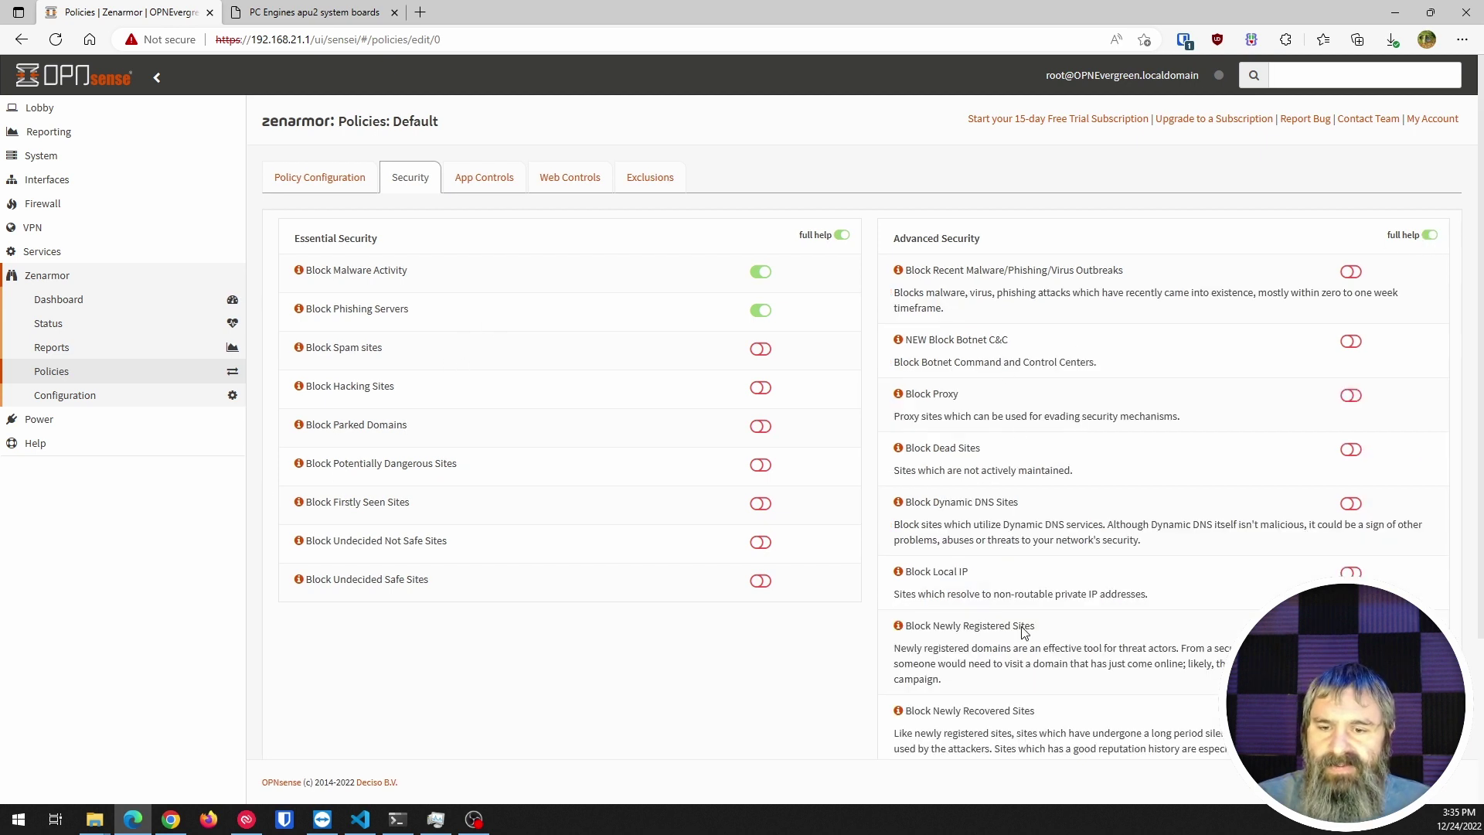
{"action": "left_click", "coordinate": [841, 236]}
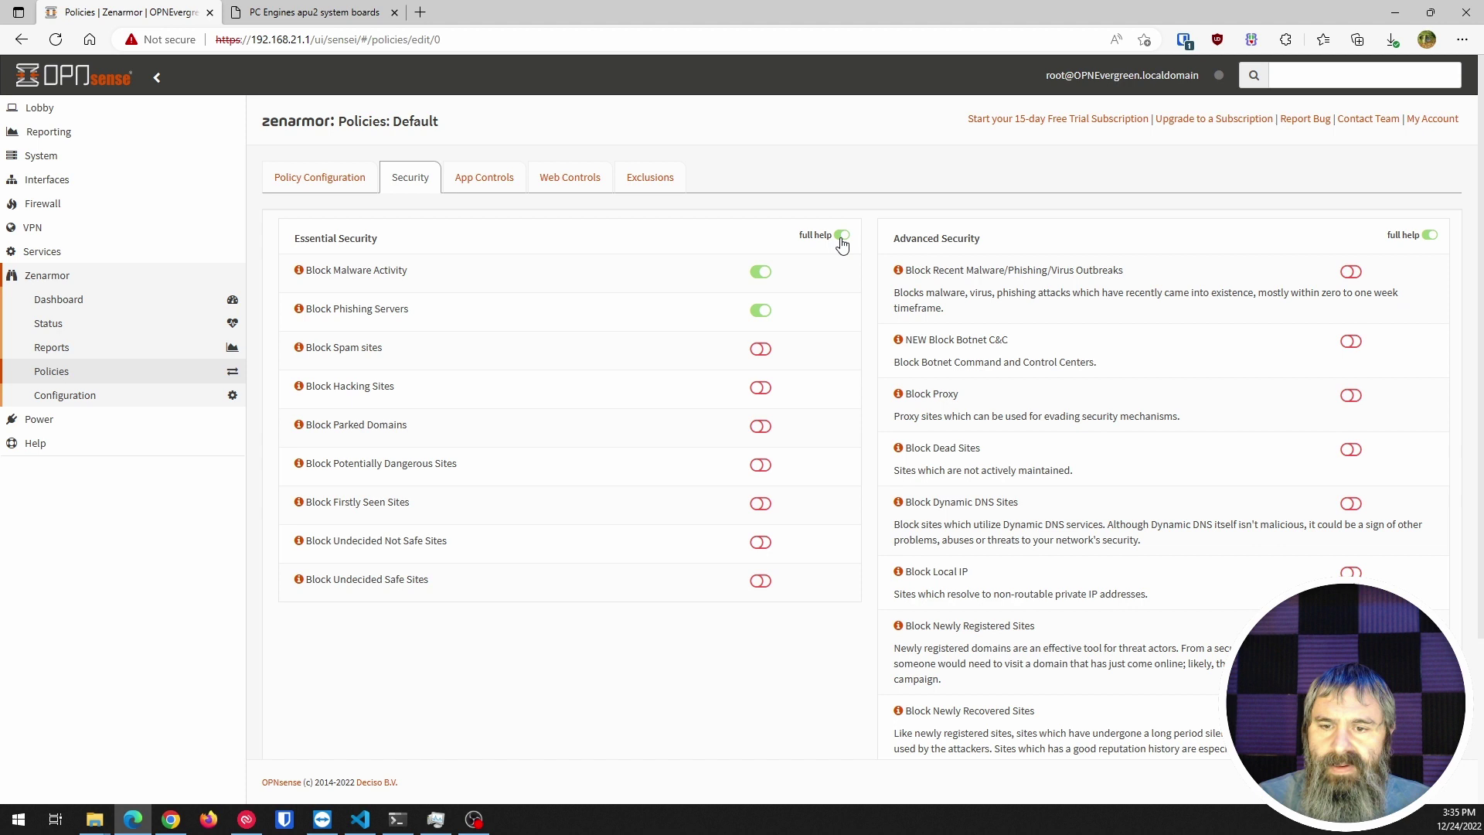
{"action": "left_click", "coordinate": [1434, 236]}
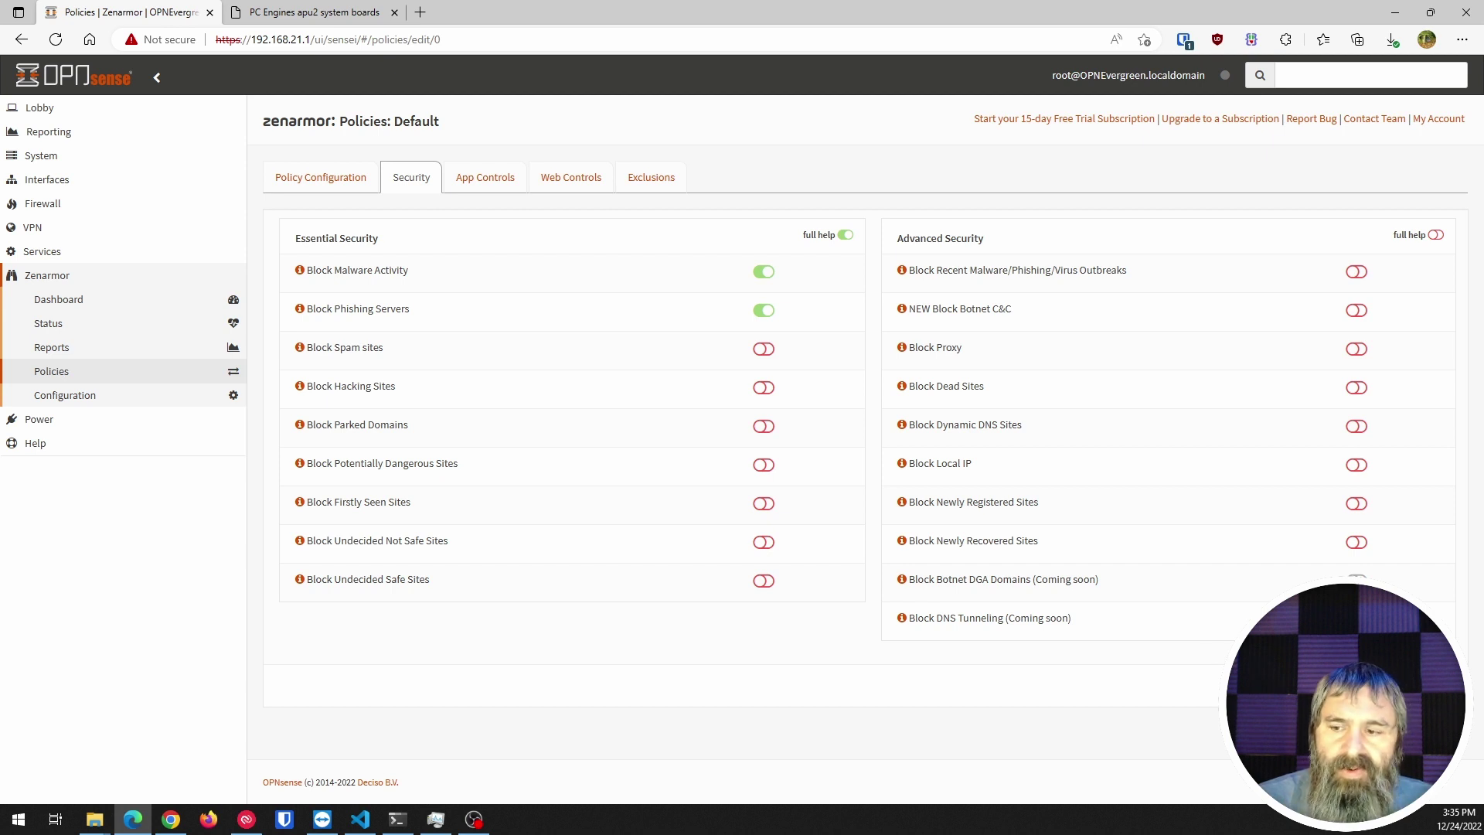
{"action": "left_click", "coordinate": [1247, 616]}
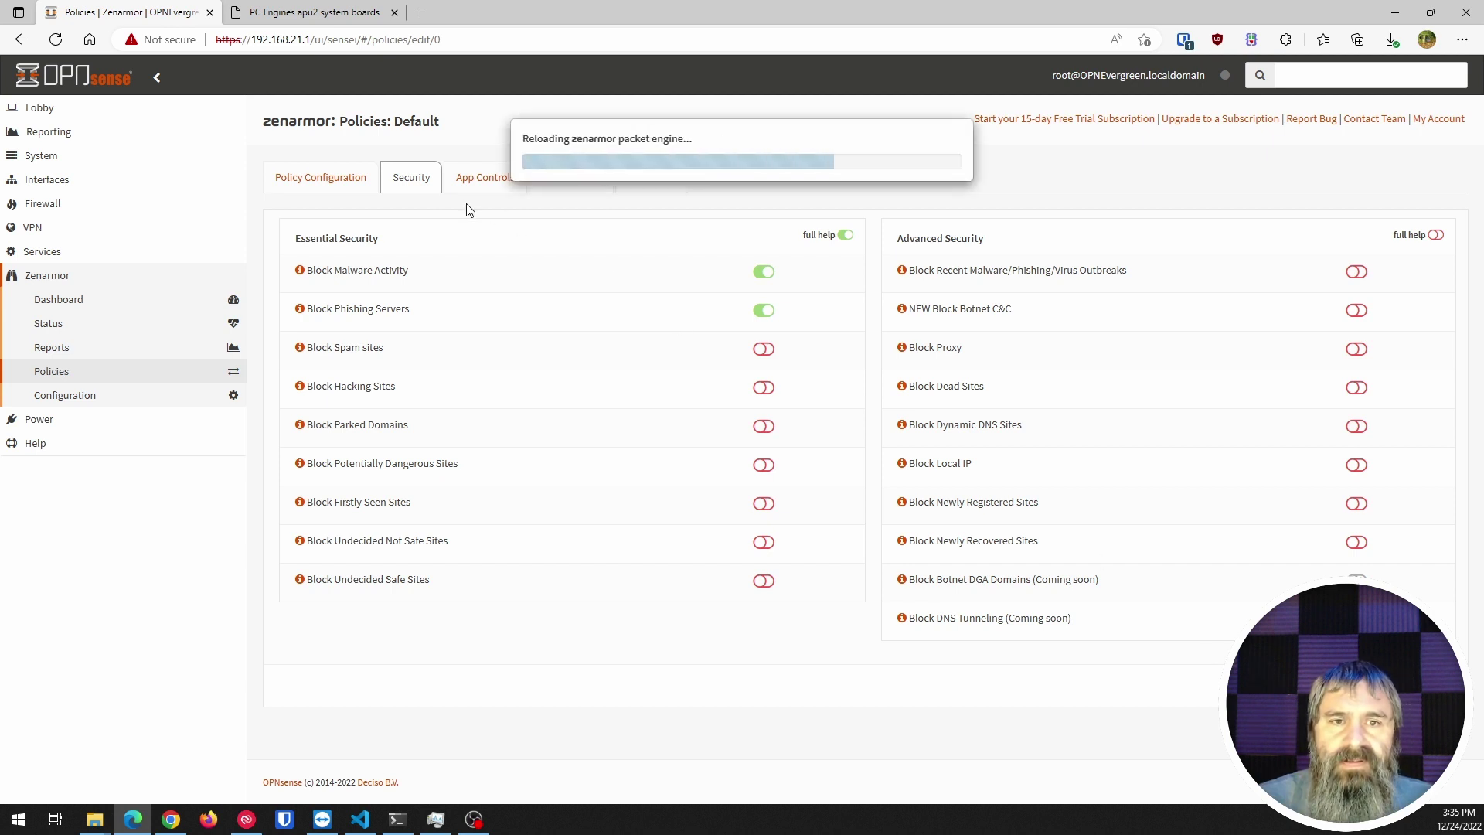
On App Controls, switch the Ad Tracker category to block and back to allow
{"action": "left_click", "coordinate": [478, 184]}
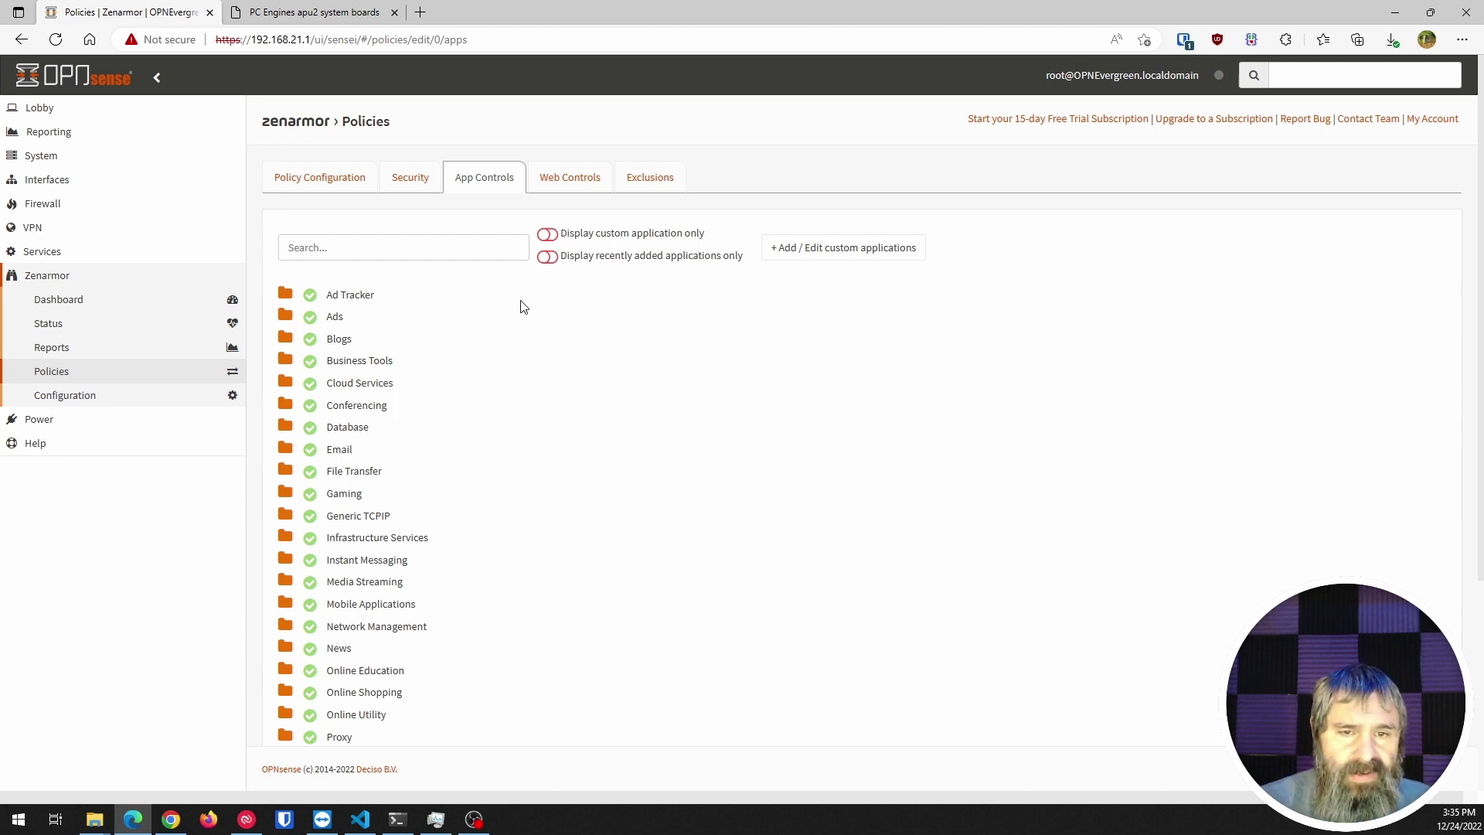
{"action": "scroll", "coordinate": [337, 292], "scroll_direction": "down", "scroll_amount": 5}
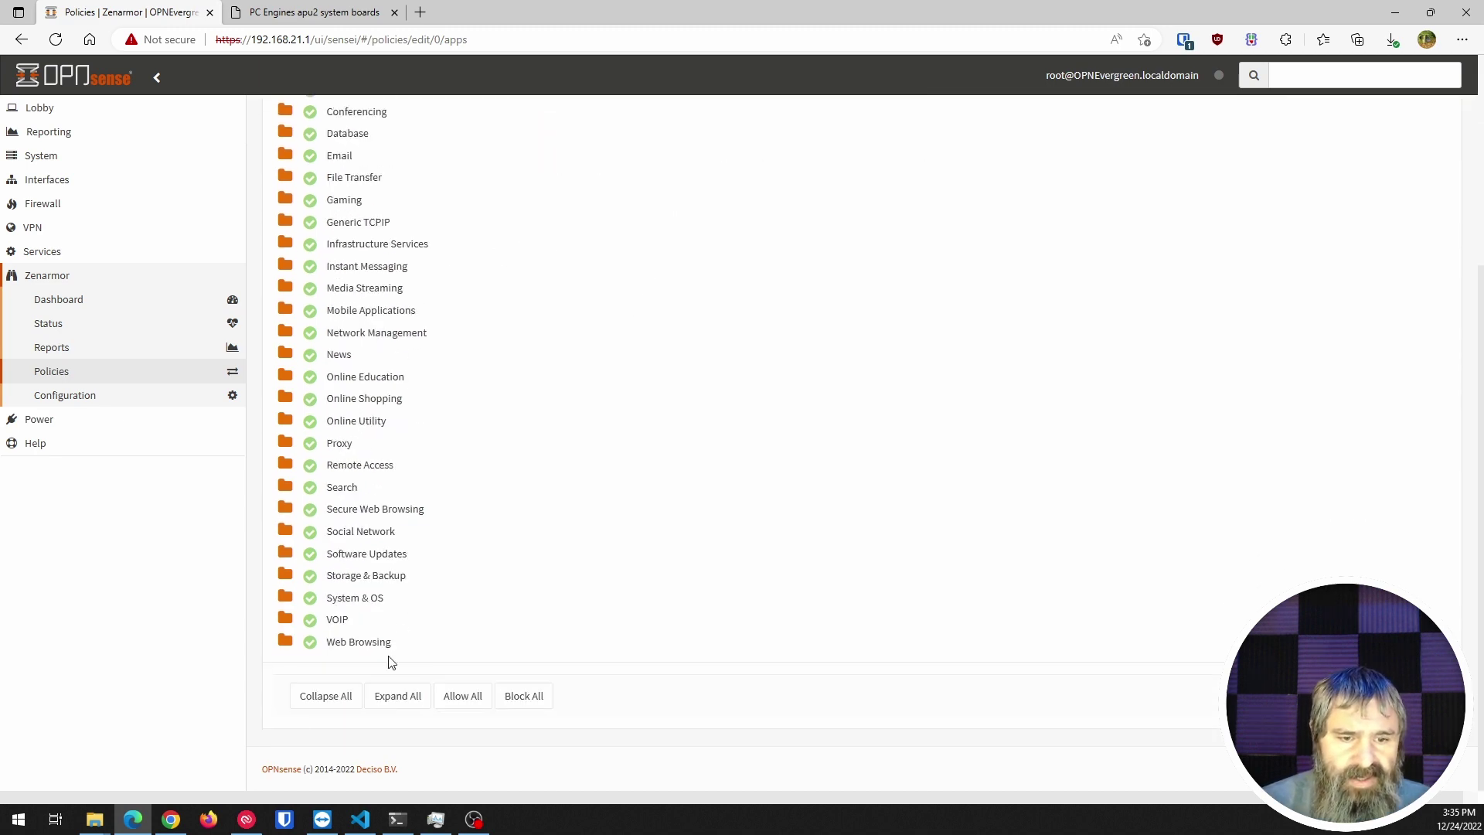
{"action": "scroll", "coordinate": [390, 662], "scroll_direction": "up", "scroll_amount": 4}
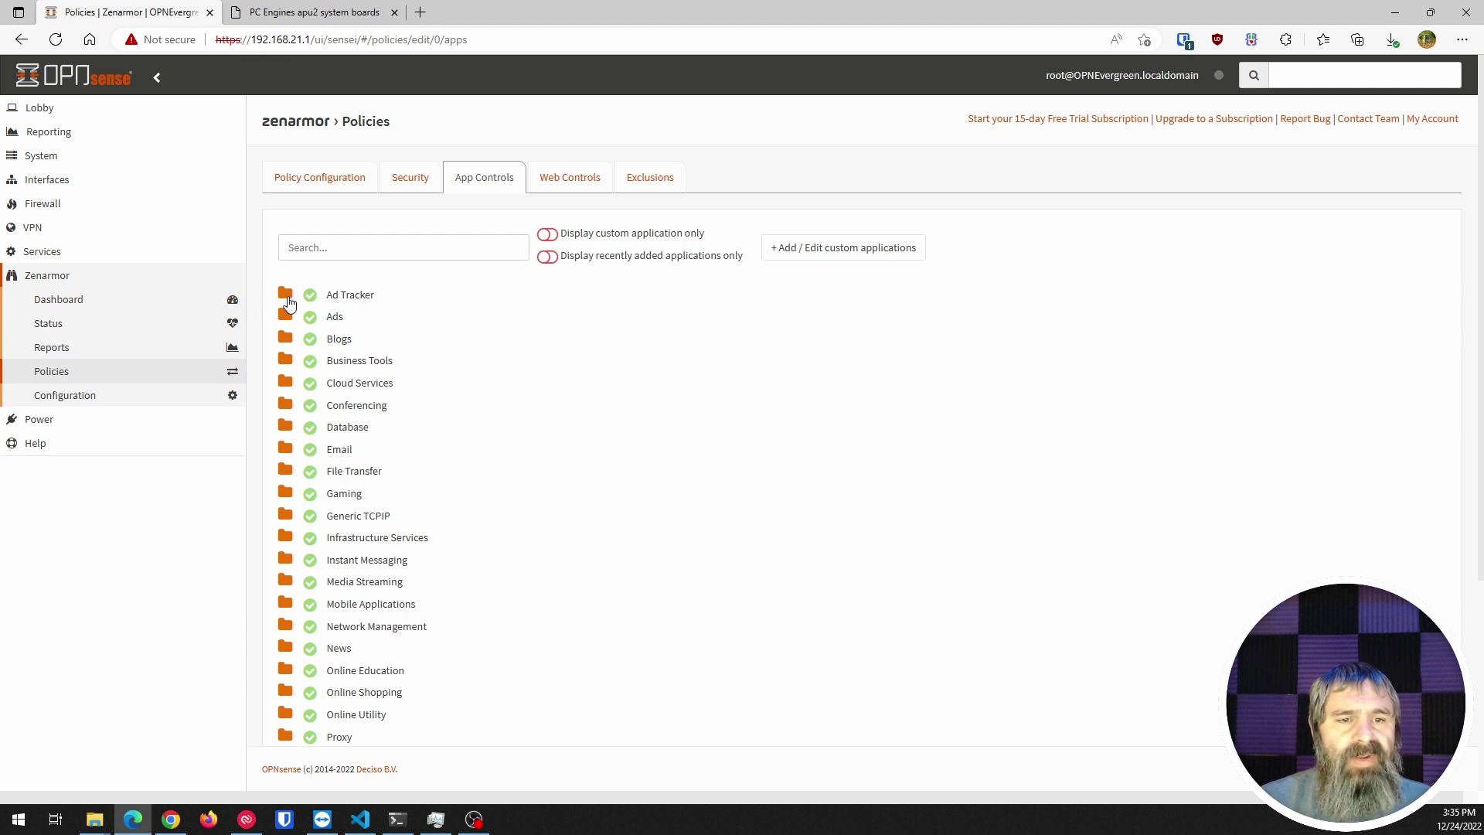
{"action": "left_click", "coordinate": [287, 295]}
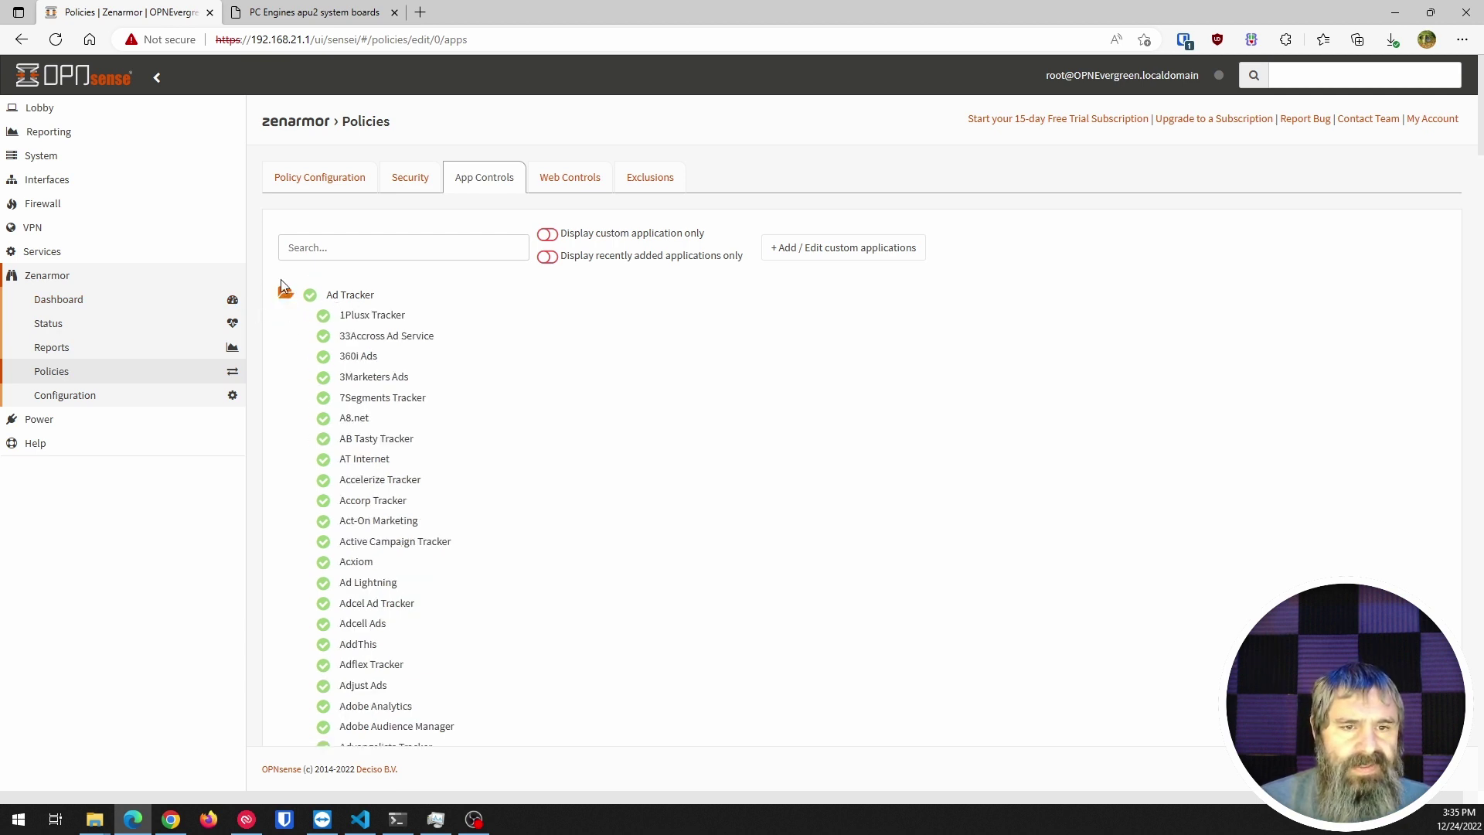
{"action": "left_click", "coordinate": [285, 293]}
{"action": "left_click", "coordinate": [310, 296]}
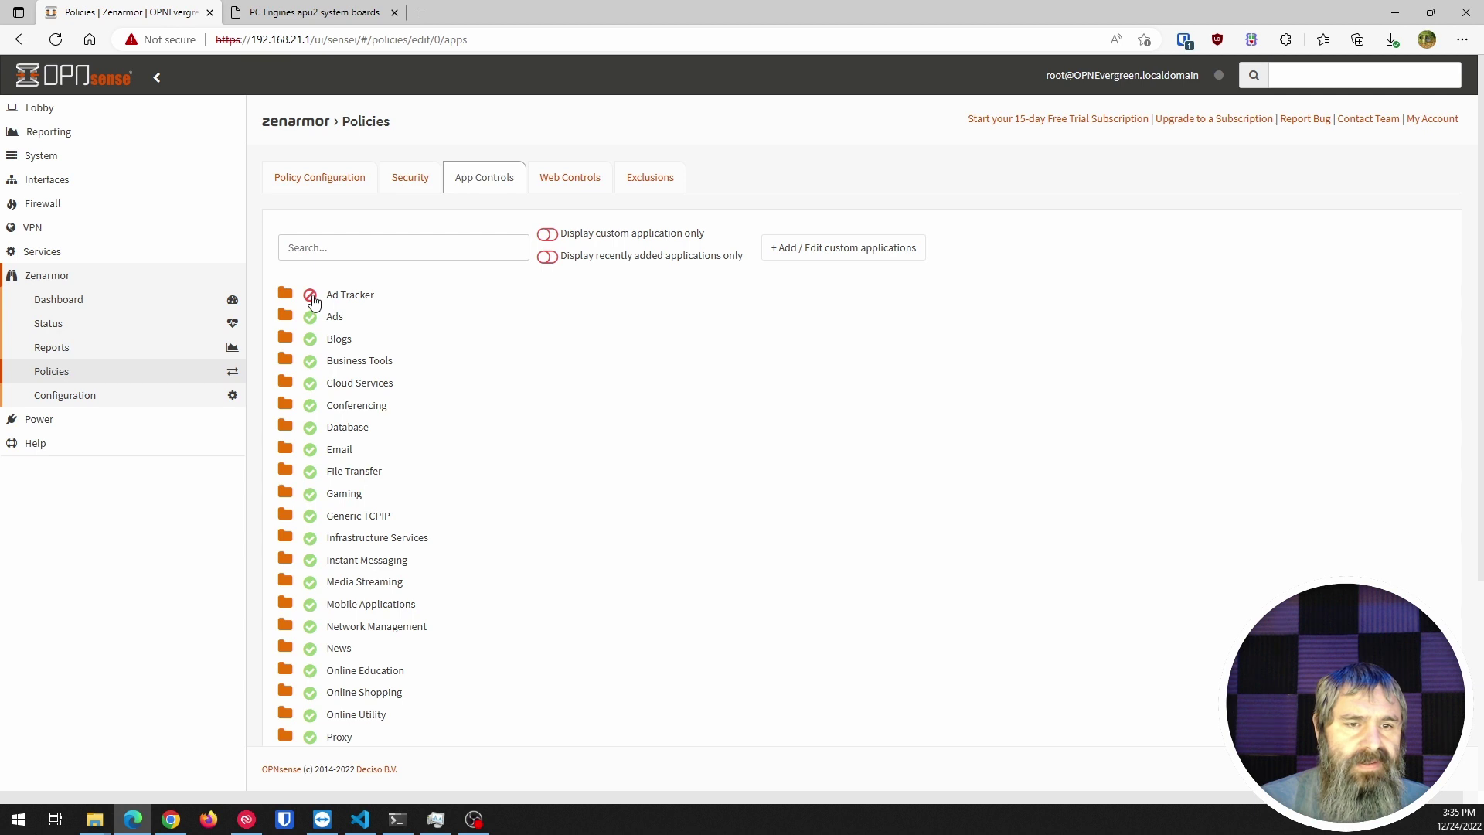
{"action": "left_click", "coordinate": [310, 296]}
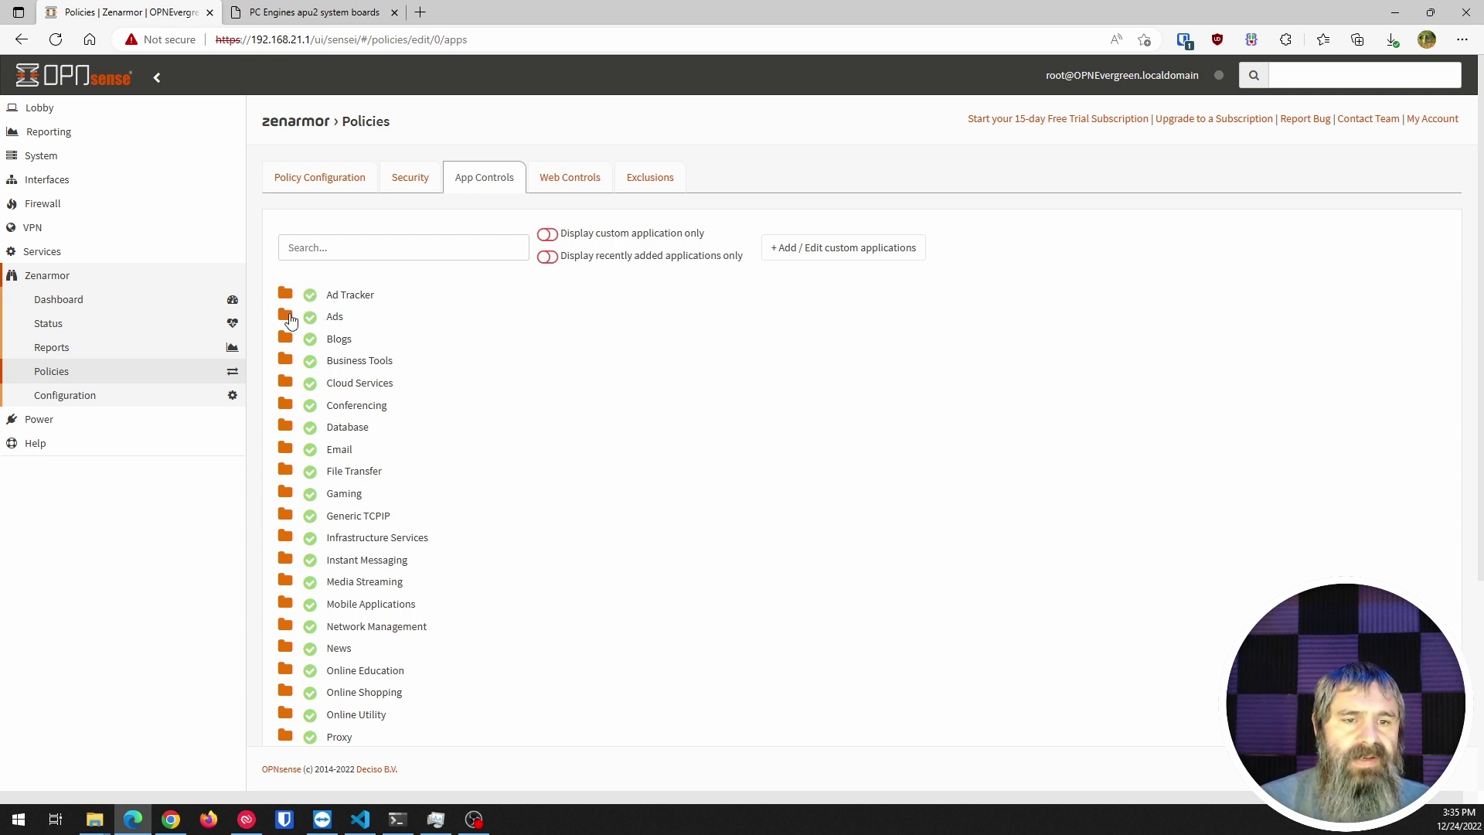
Expand and collapse the Ads category, leaving every category allowed while the engine reloads
{"action": "left_click", "coordinate": [292, 315]}
{"action": "left_click", "coordinate": [297, 311]}
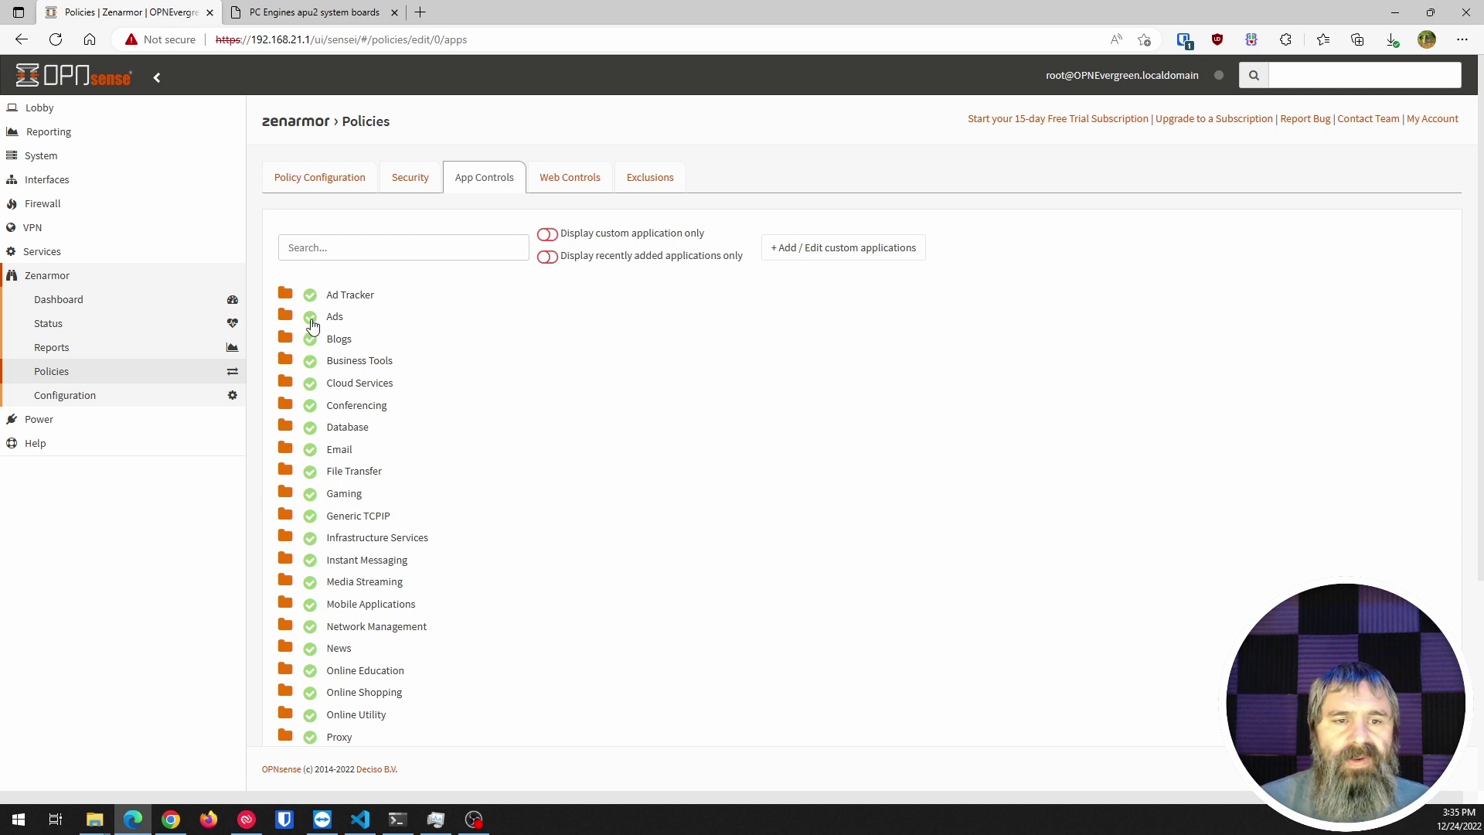
{"action": "scroll", "coordinate": [311, 452], "scroll_direction": "down", "scroll_amount": 4}
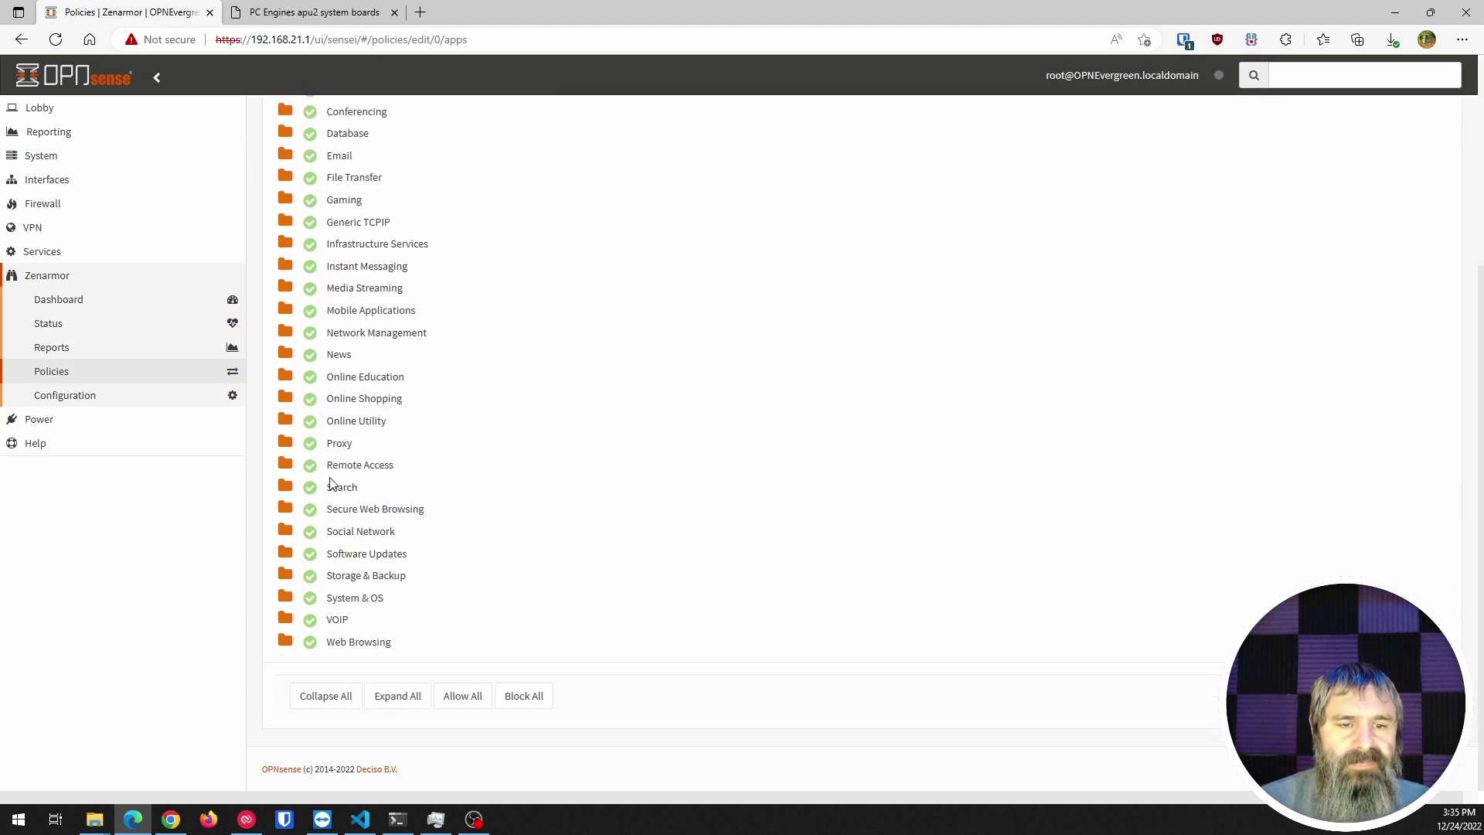
{"action": "scroll", "coordinate": [344, 652], "scroll_direction": "up", "scroll_amount": 4}
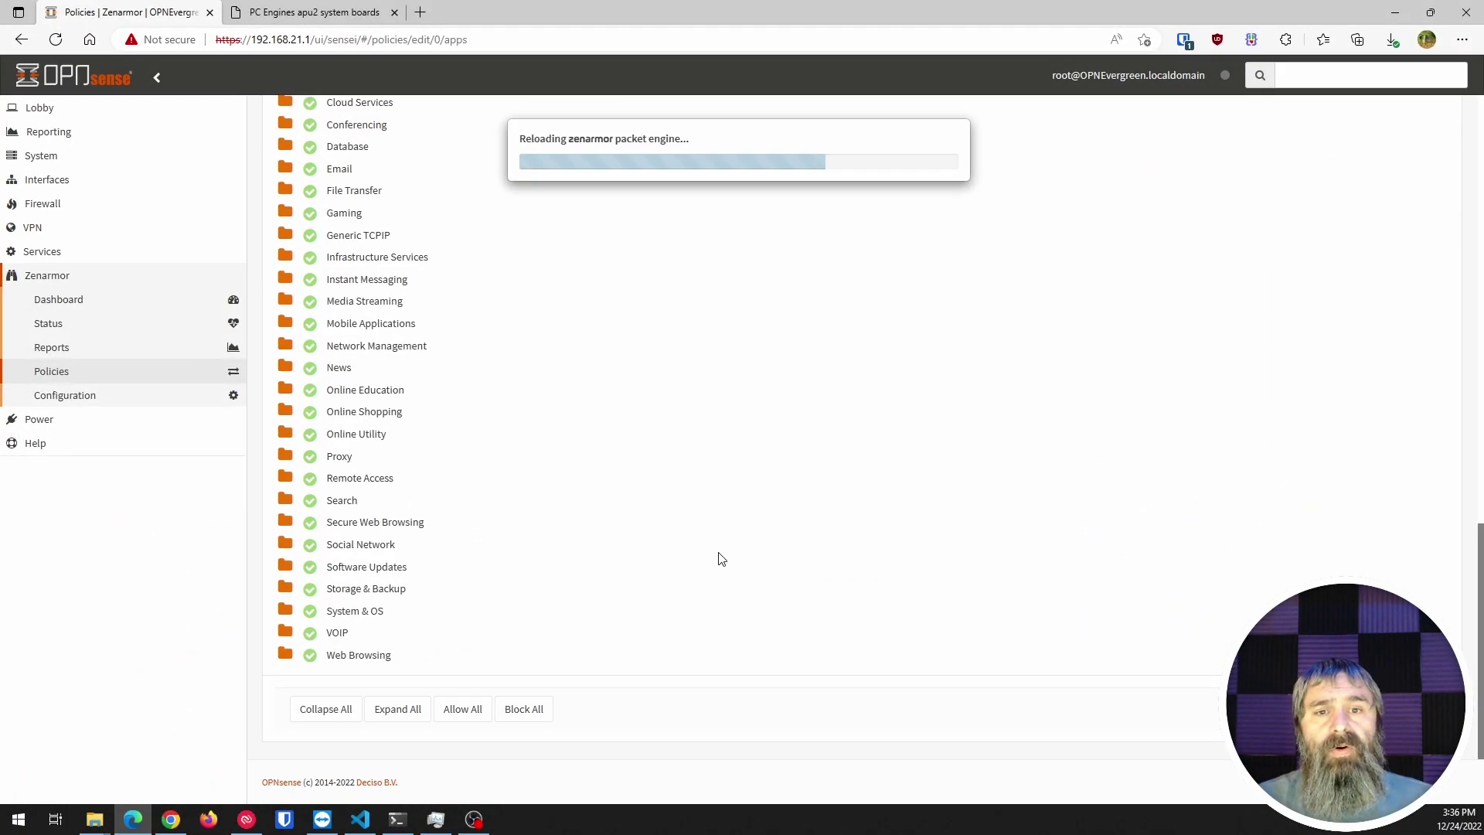
{"action": "scroll", "coordinate": [721, 558], "scroll_direction": "up", "scroll_amount": 10}
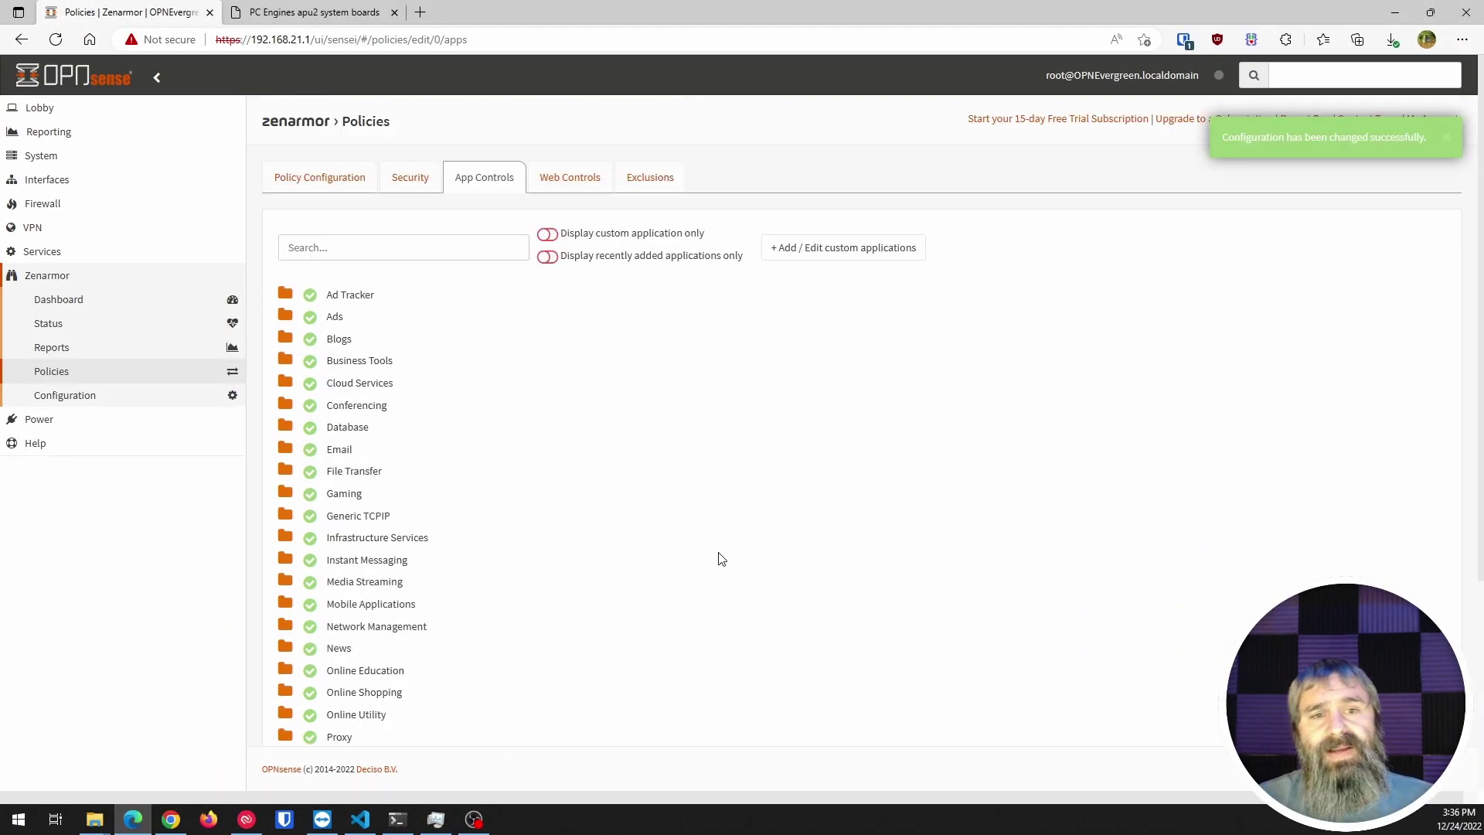
In Web Controls, try the Moderate Control web filtering preset
{"action": "left_click", "coordinate": [576, 180]}
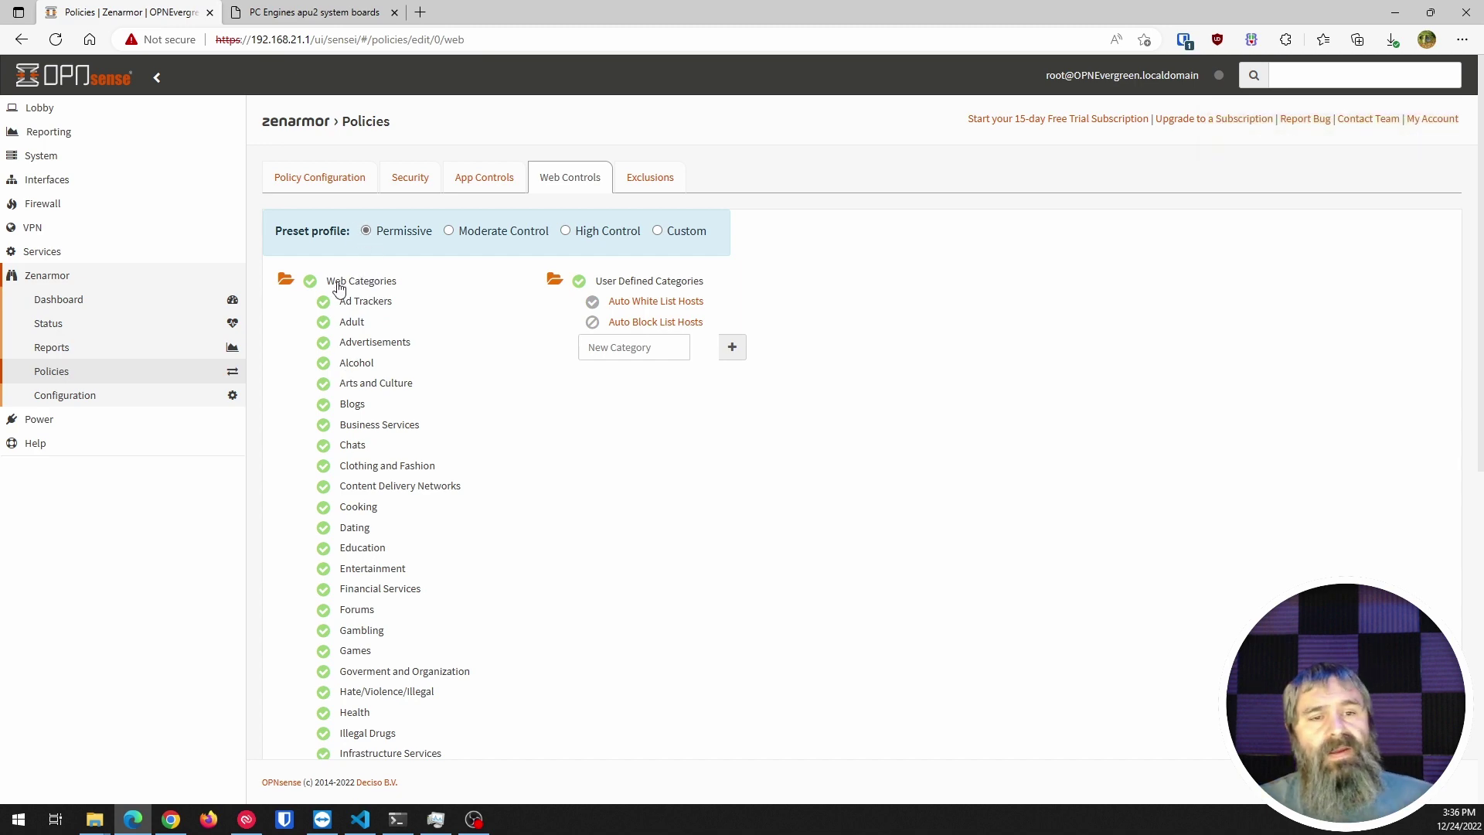
{"action": "scroll", "coordinate": [347, 410], "scroll_direction": "down", "scroll_amount": 8}
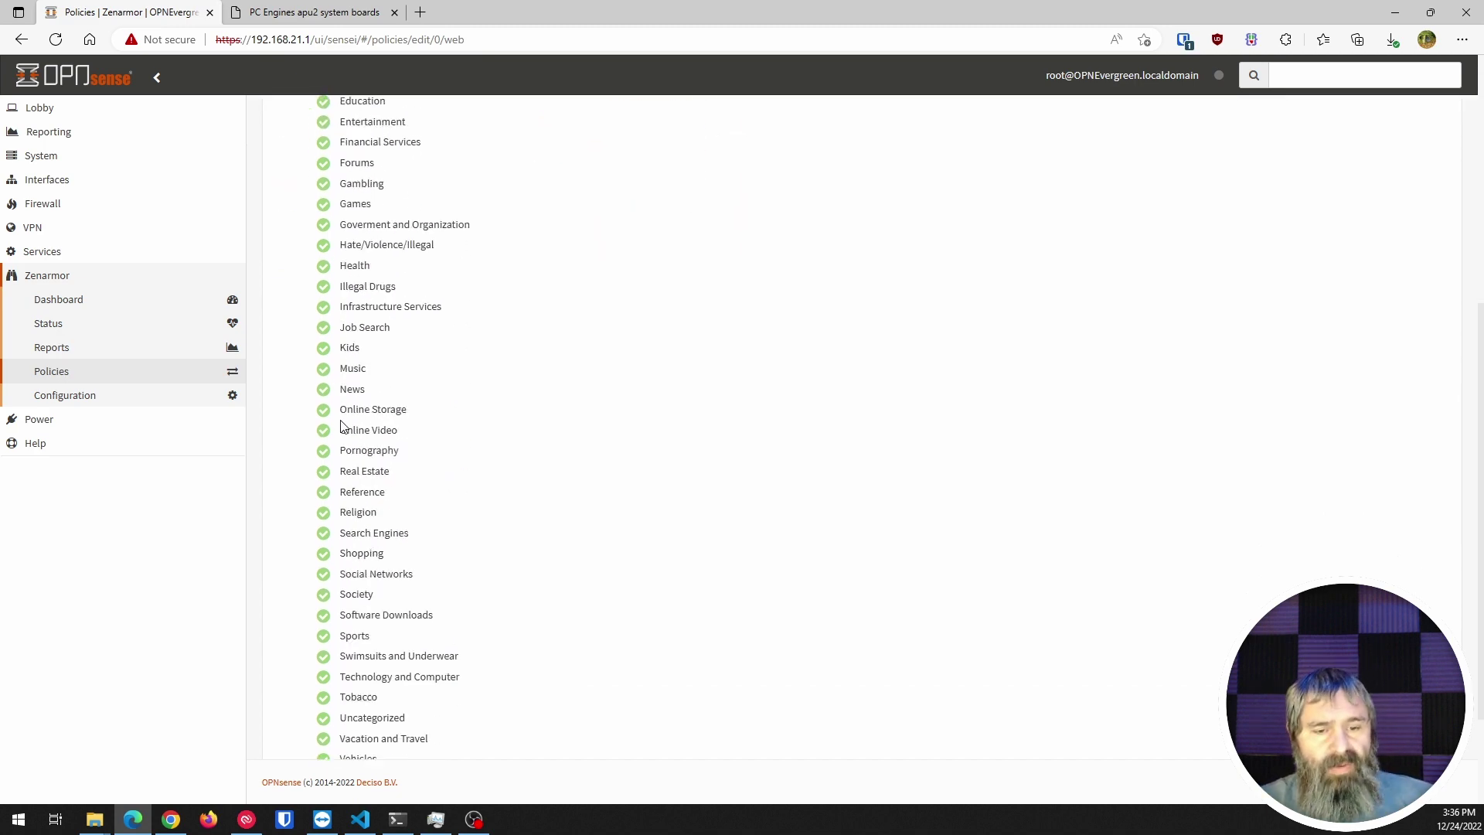
{"action": "scroll", "coordinate": [356, 471], "scroll_direction": "up", "scroll_amount": 8}
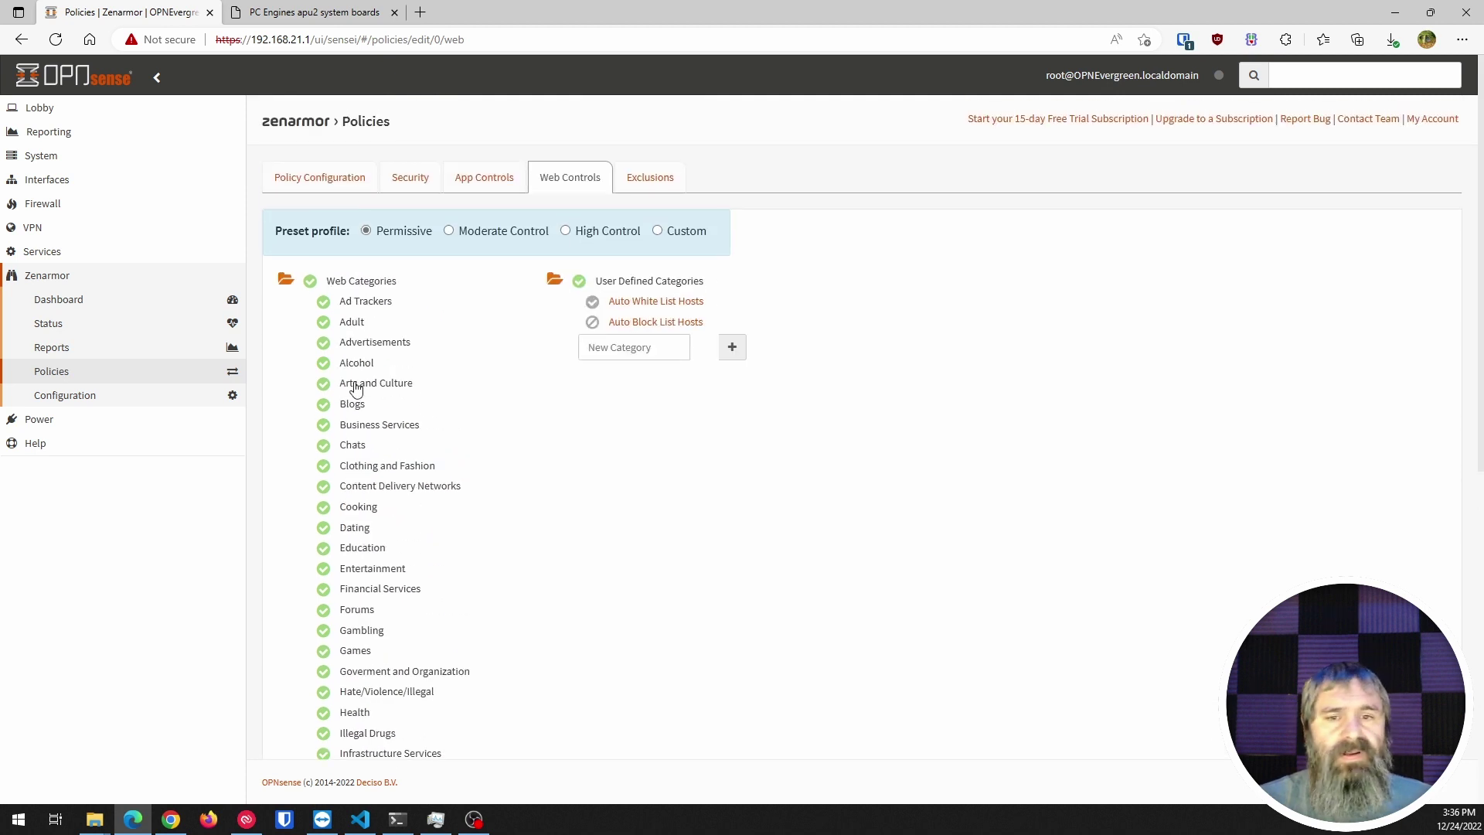
{"action": "left_click", "coordinate": [449, 232]}
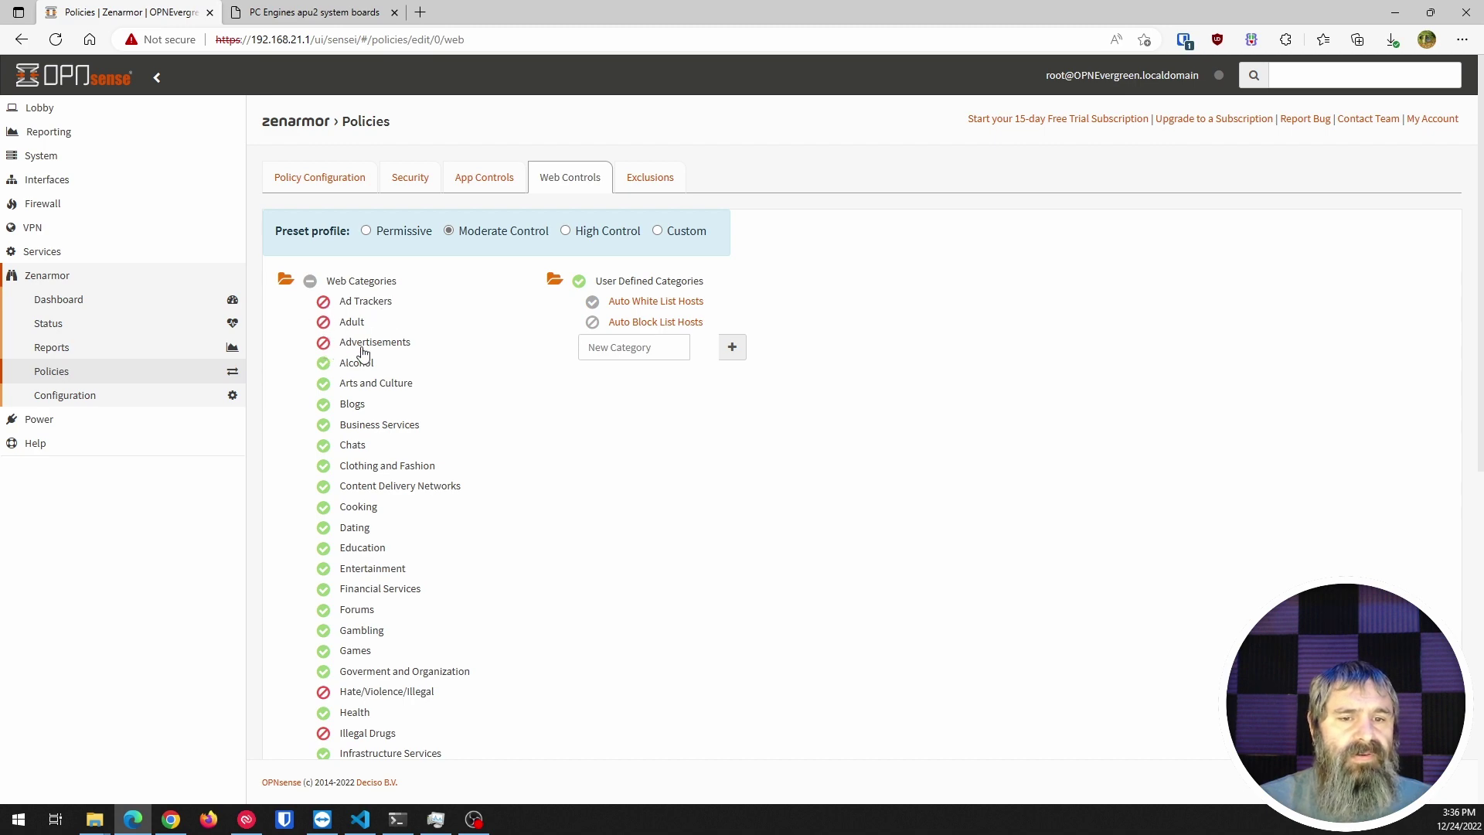
{"action": "scroll", "coordinate": [437, 549], "scroll_direction": "down", "scroll_amount": 1}
{"action": "scroll", "coordinate": [417, 526], "scroll_direction": "down", "scroll_amount": 2}
{"action": "scroll", "coordinate": [332, 545], "scroll_direction": "down", "scroll_amount": 5}
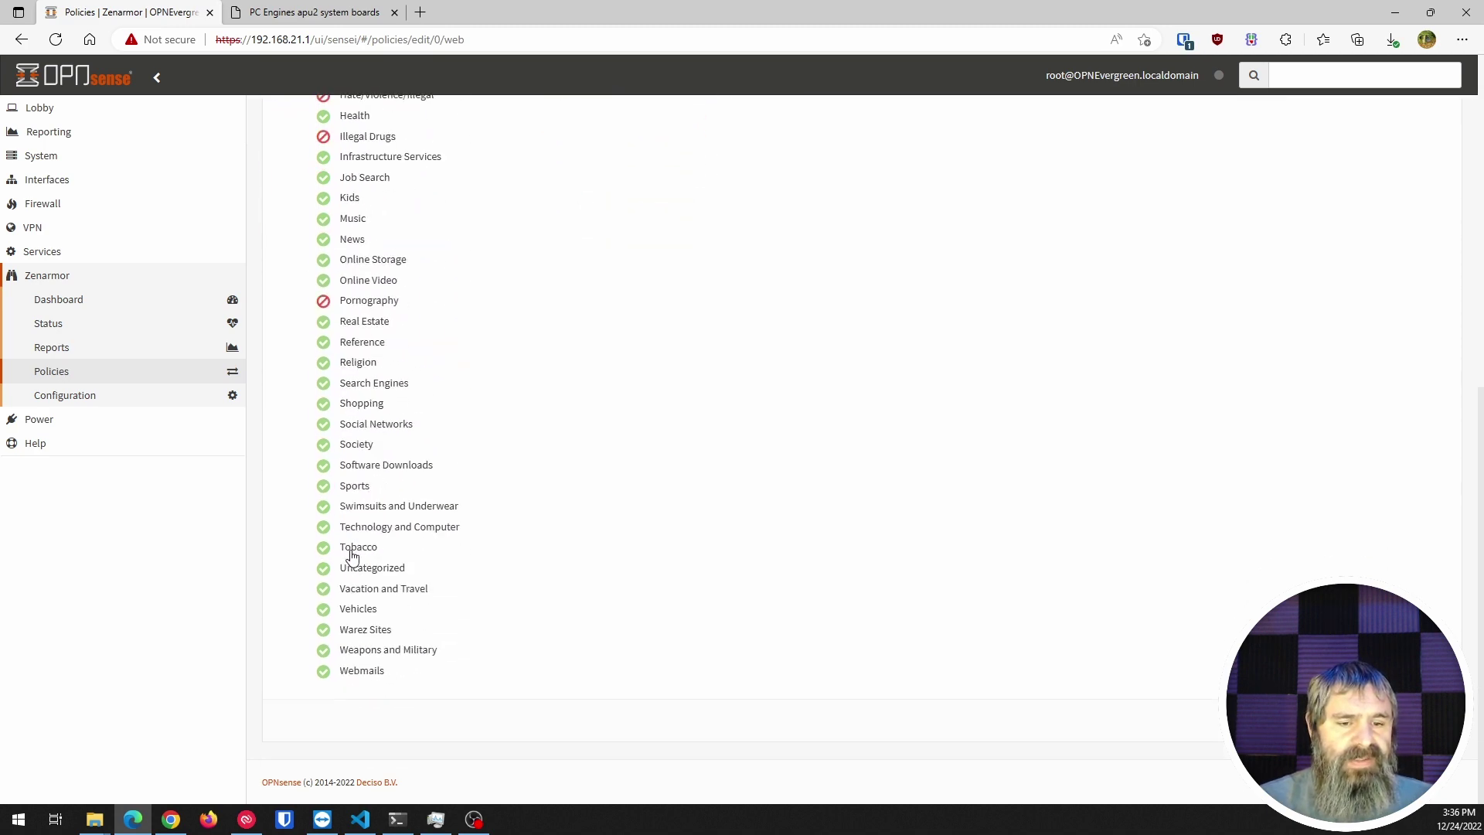
{"action": "scroll", "coordinate": [352, 557], "scroll_direction": "up", "scroll_amount": 8}
Revert the web preset to Permissive and go to the policy's Exclusions
{"action": "left_click", "coordinate": [366, 230]}
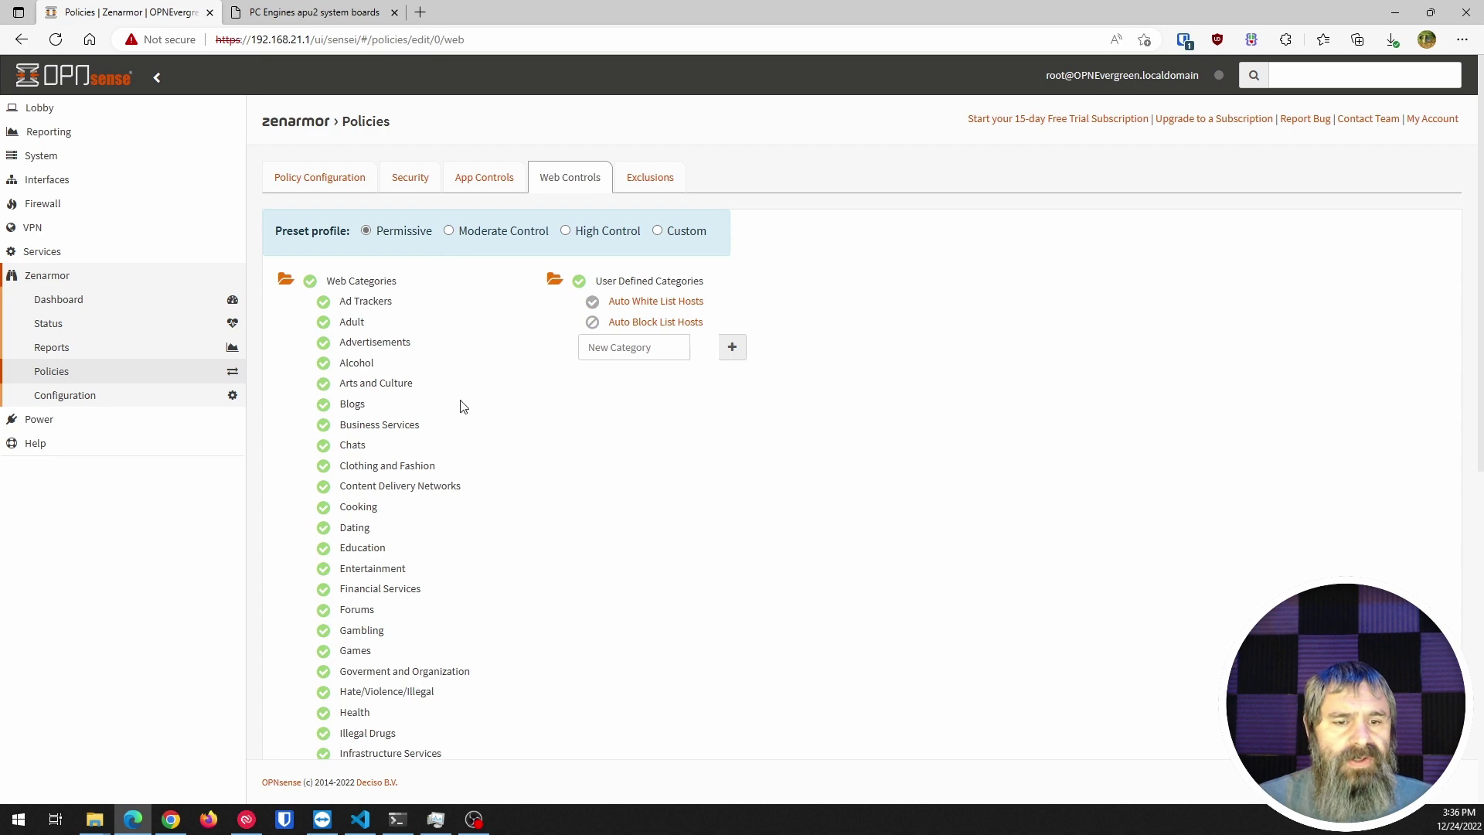
{"action": "scroll", "coordinate": [479, 419], "scroll_direction": "down", "scroll_amount": 8}
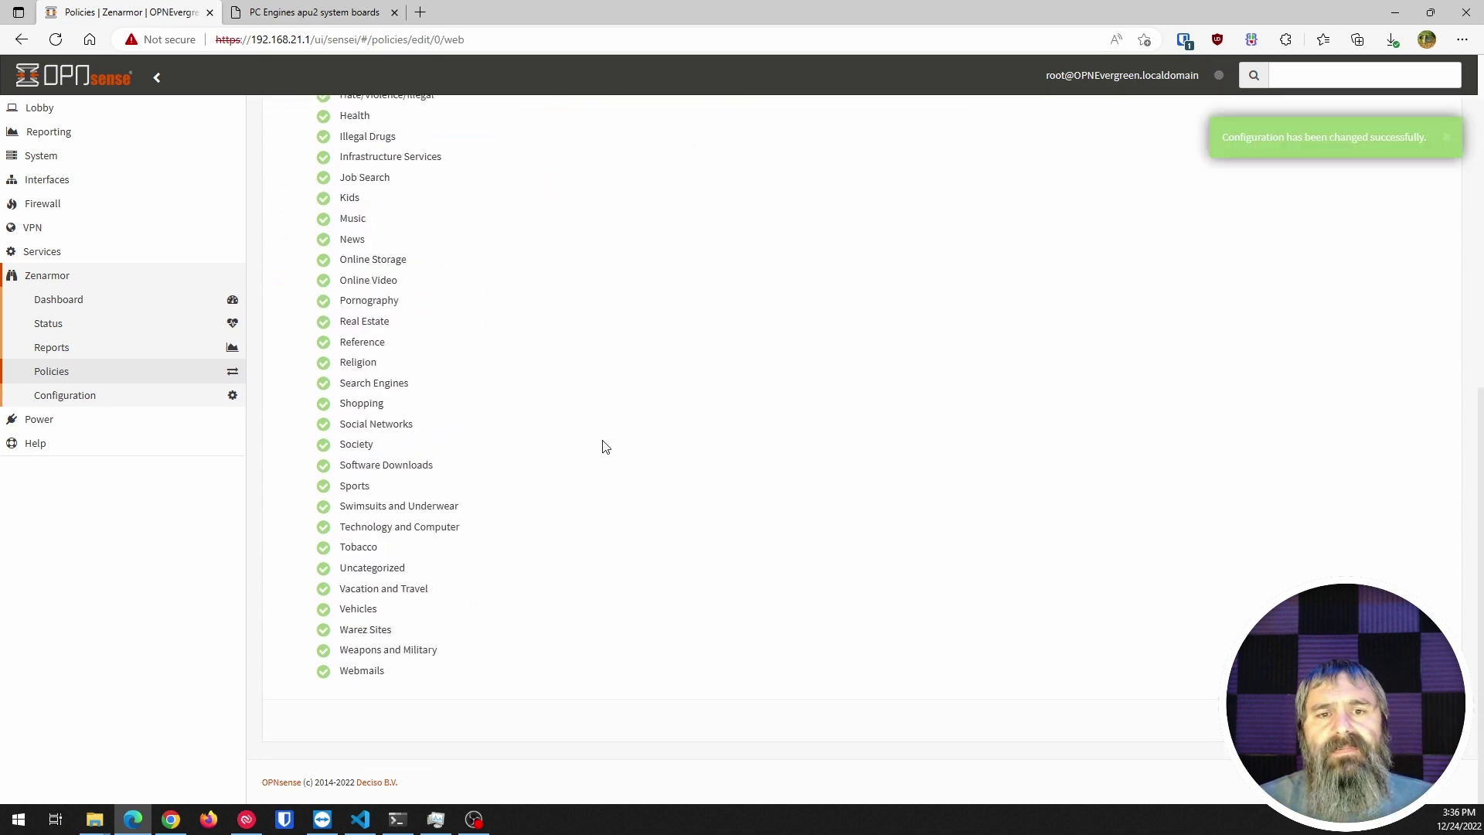
{"action": "scroll", "coordinate": [600, 440], "scroll_direction": "up", "scroll_amount": 8}
{"action": "left_click", "coordinate": [659, 178]}
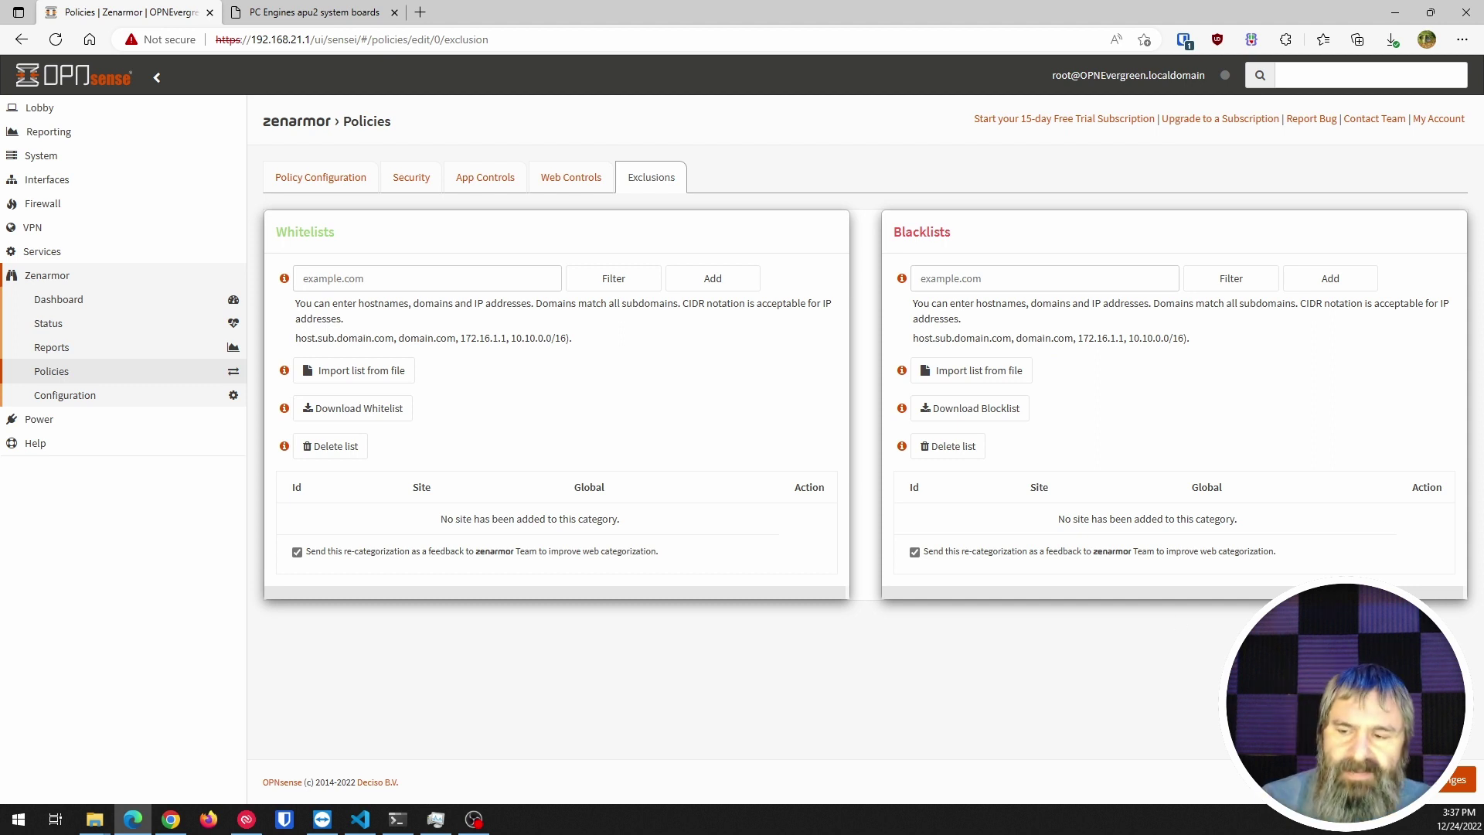
Apply the pending Default policy changes and open the Zenarmor Dashboard
{"action": "left_click", "coordinate": [1441, 788]}
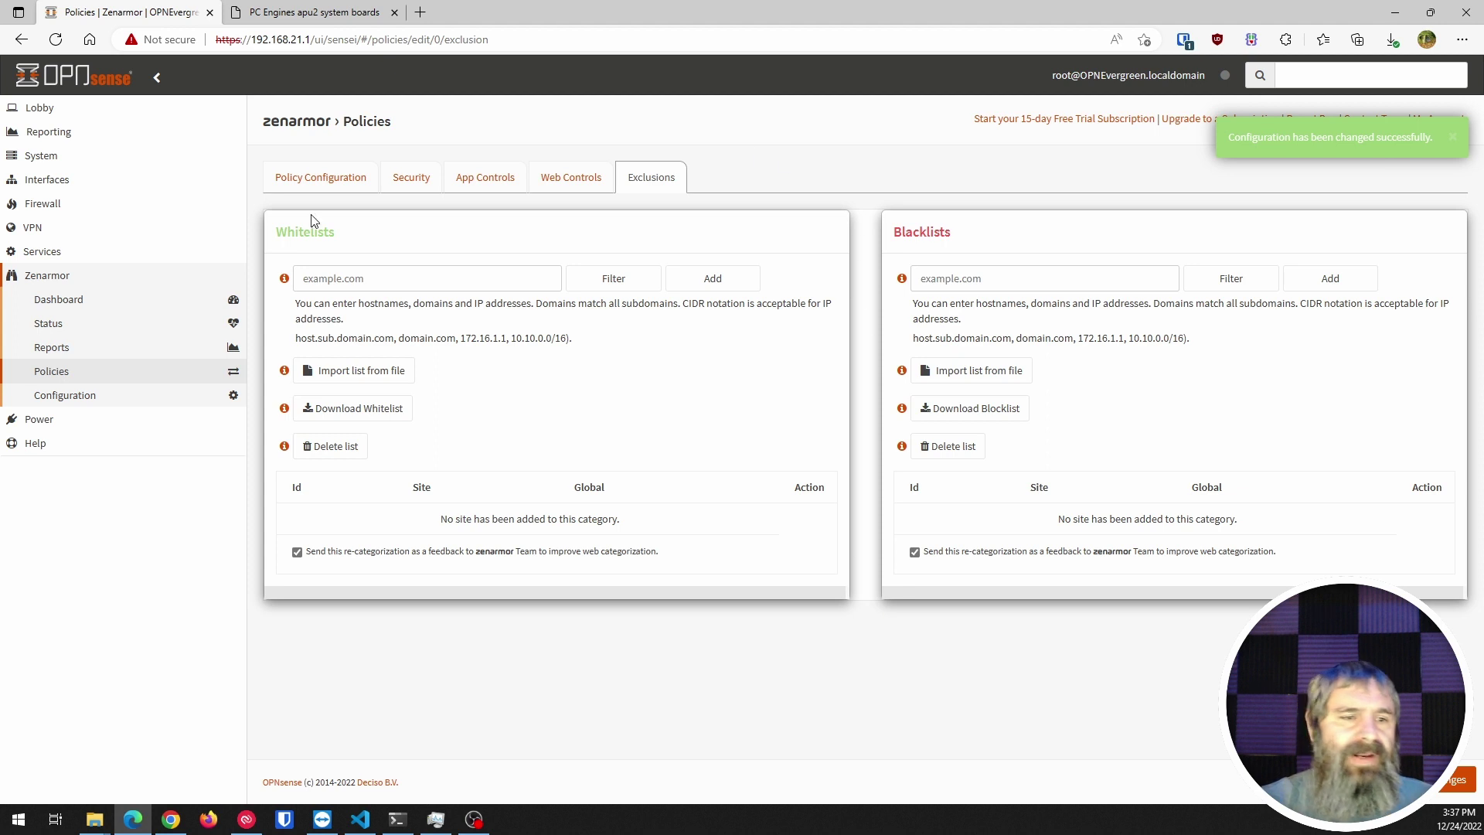
{"action": "left_click", "coordinate": [66, 303]}
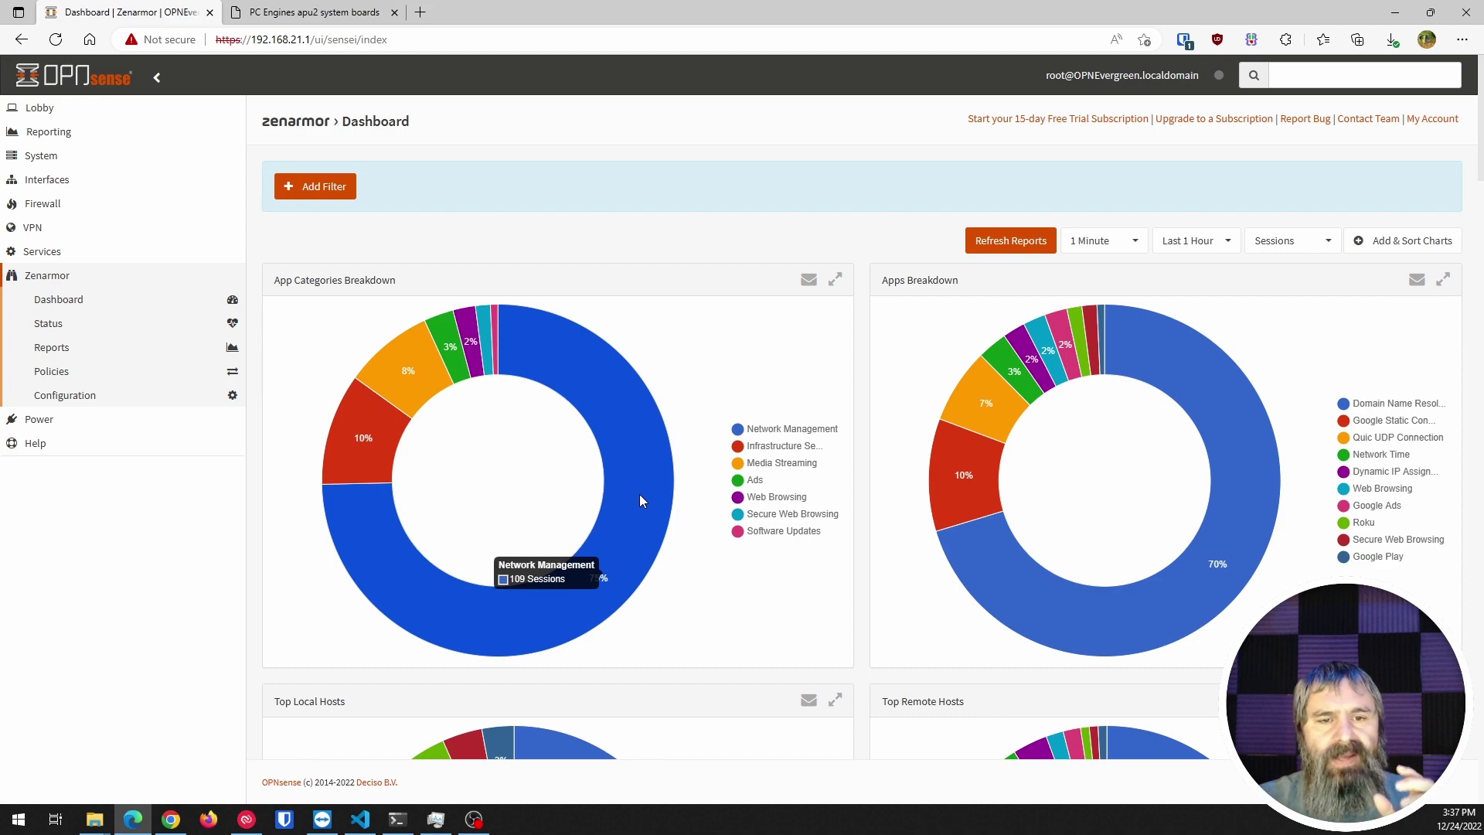
Scroll through the Zenarmor Dashboard's app category and app breakdown charts
{"action": "scroll", "coordinate": [492, 507], "scroll_direction": "down", "scroll_amount": 1}
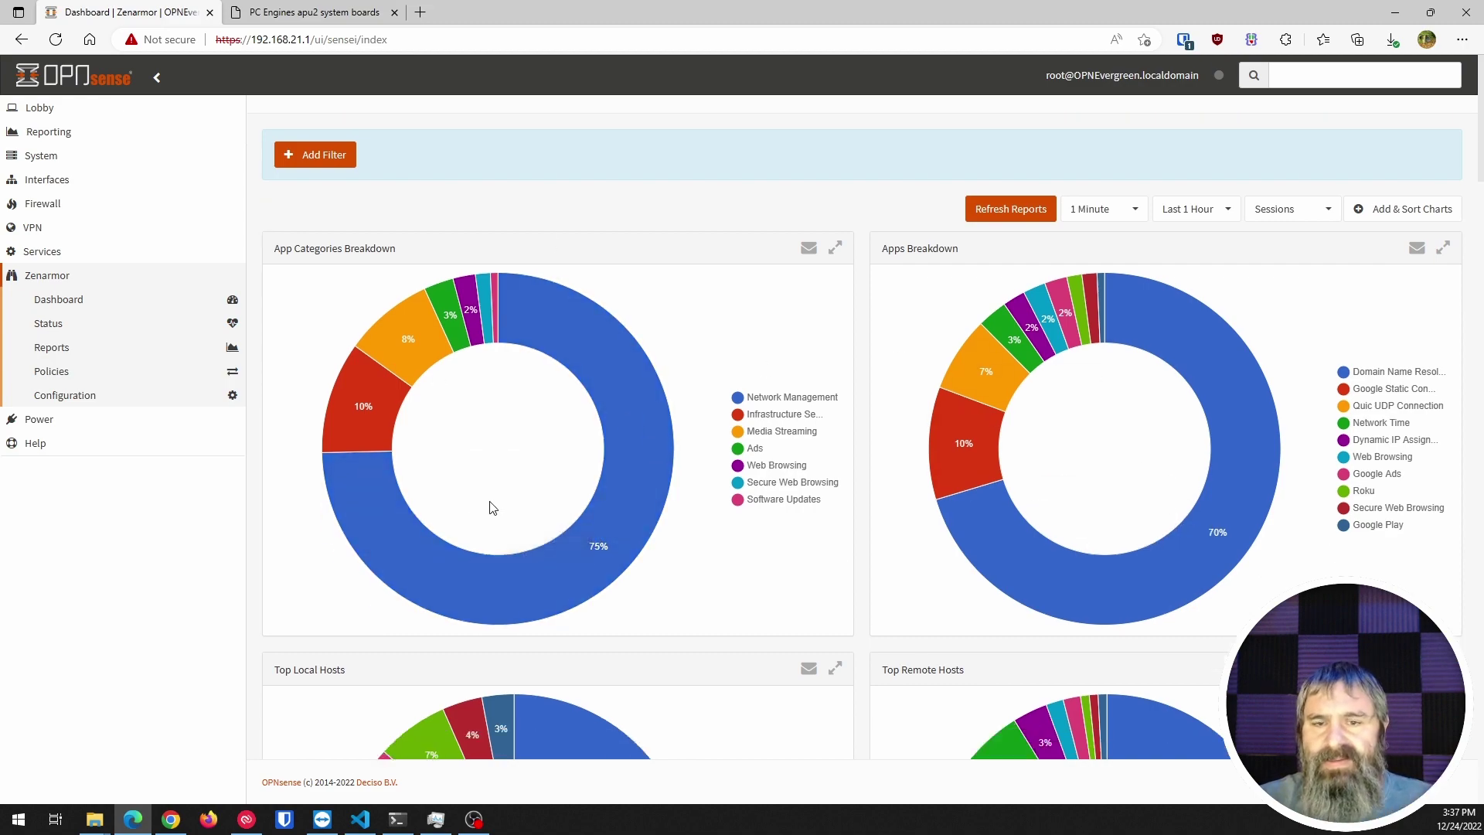
{"action": "scroll", "coordinate": [492, 507], "scroll_direction": "down", "scroll_amount": 20}
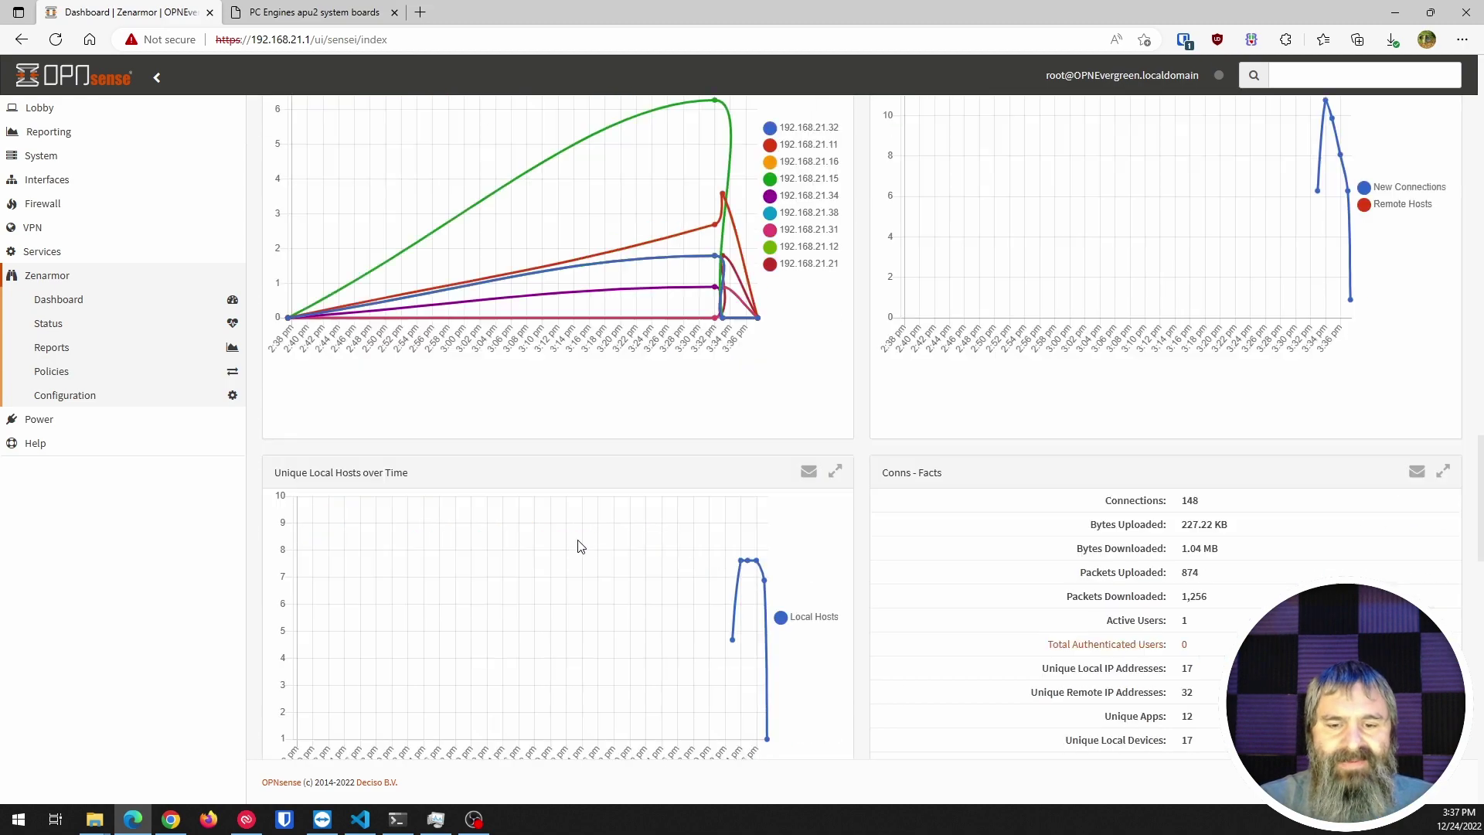
{"action": "scroll", "coordinate": [585, 553], "scroll_direction": "down", "scroll_amount": 15}
{"action": "scroll", "coordinate": [591, 560], "scroll_direction": "up", "scroll_amount": 8}
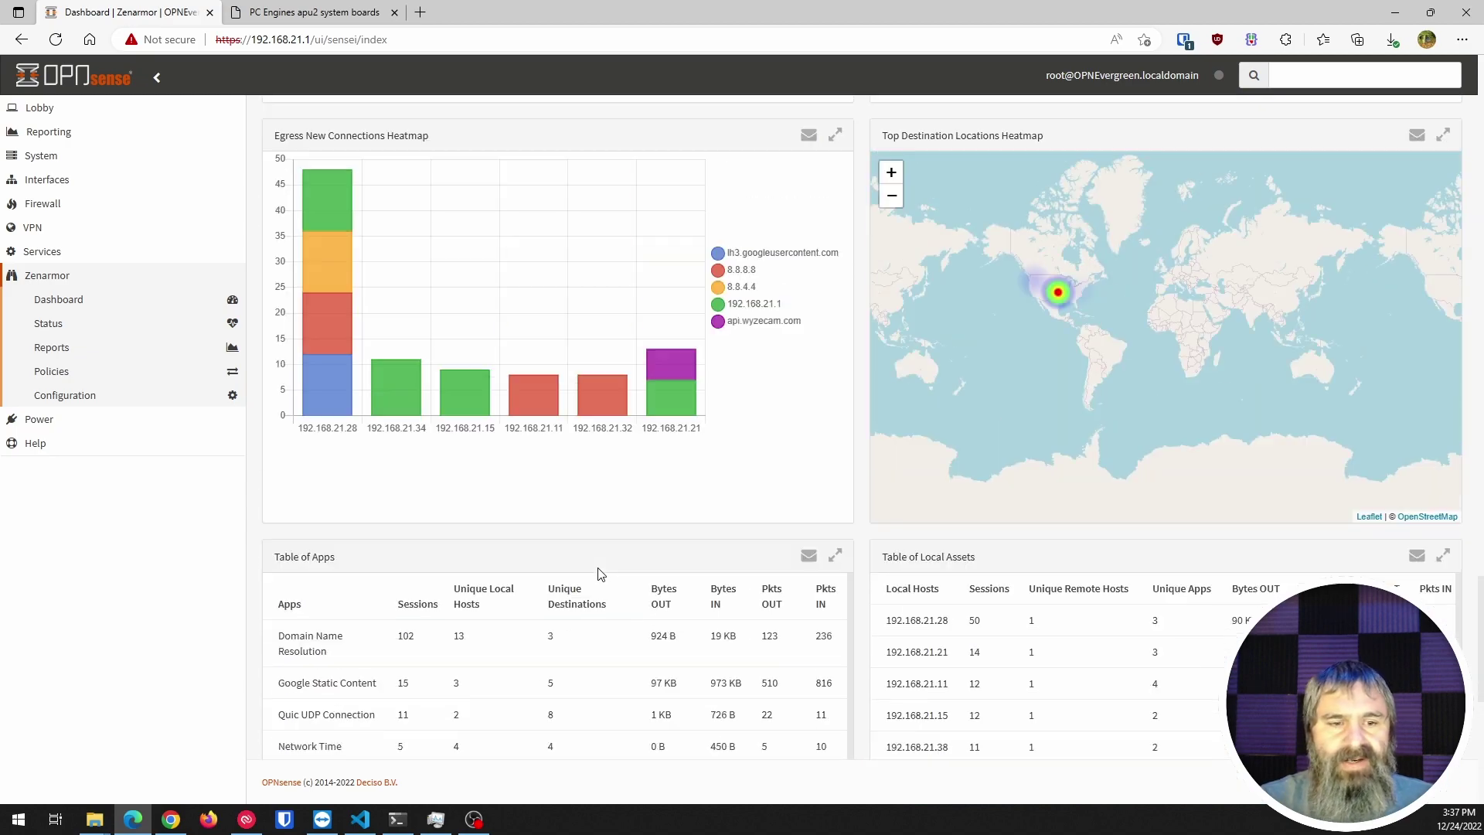
{"action": "scroll", "coordinate": [599, 574], "scroll_direction": "up", "scroll_amount": 6}
{"action": "scroll", "coordinate": [598, 574], "scroll_direction": "down", "scroll_amount": 5}
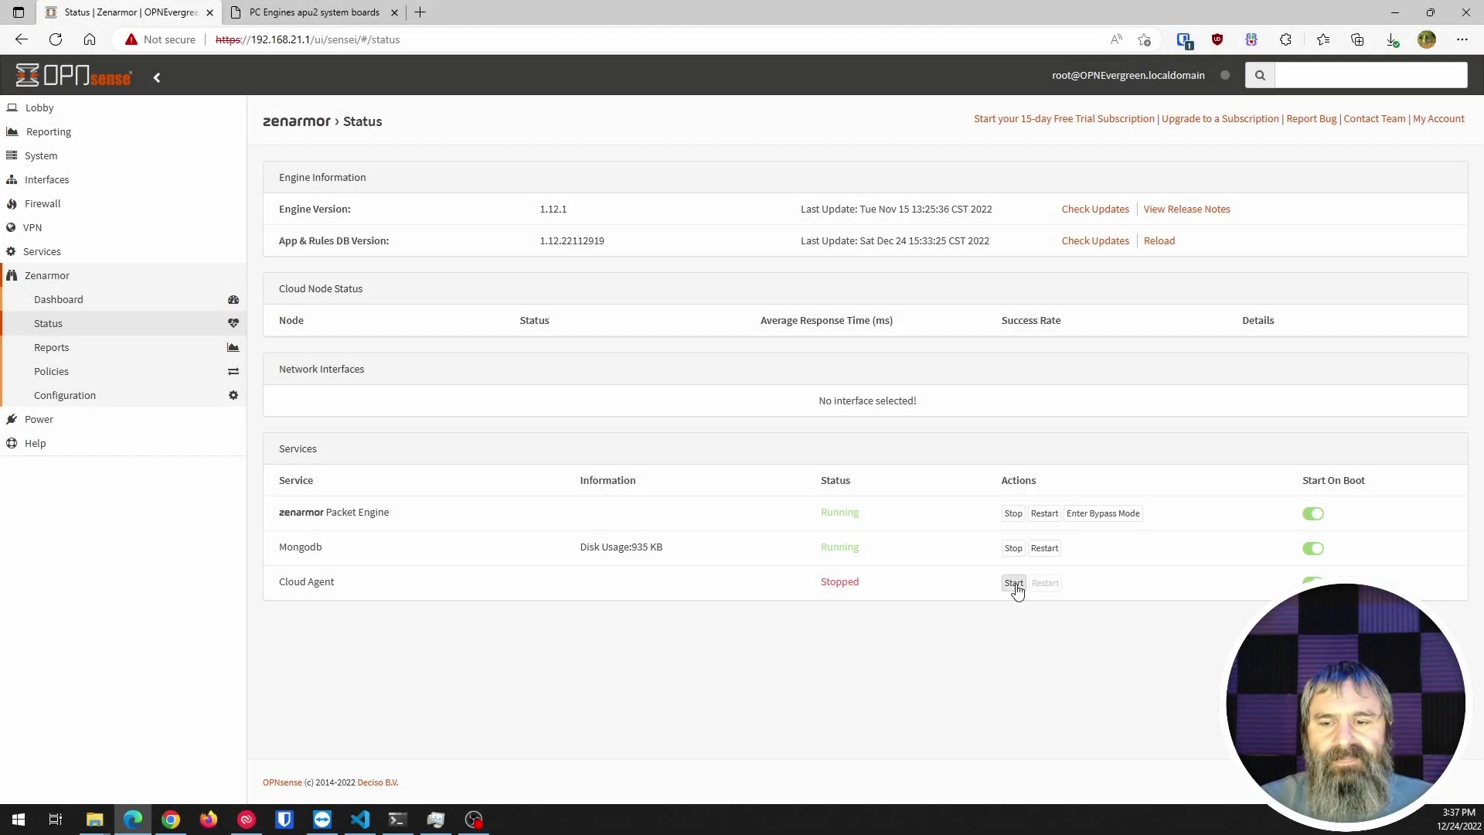
Start the Cloud Agent service, proceed, and register the firewall with the Cloud Management Portal
{"action": "left_click", "coordinate": [1013, 583]}
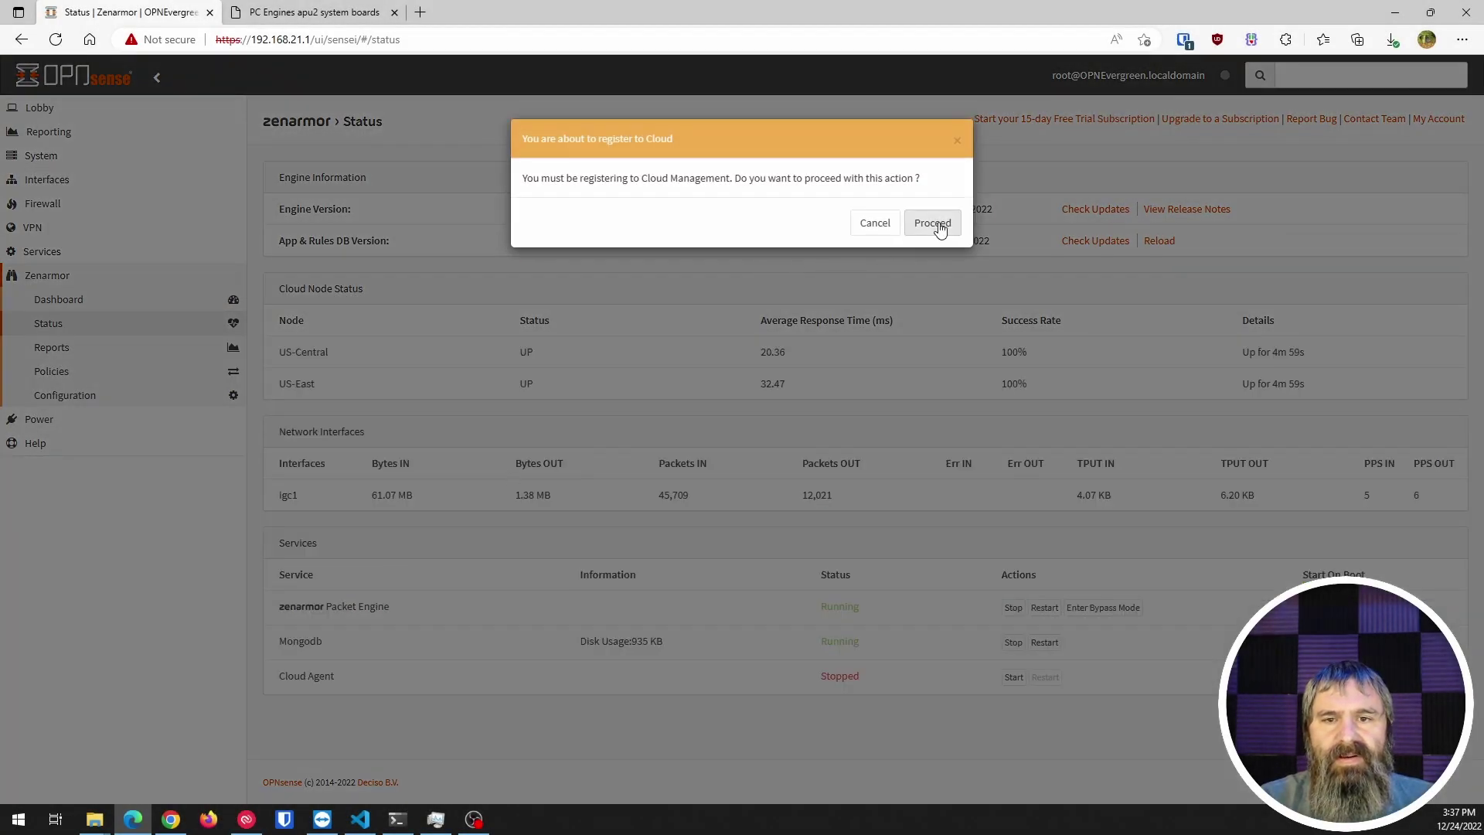
{"action": "left_click", "coordinate": [935, 224]}
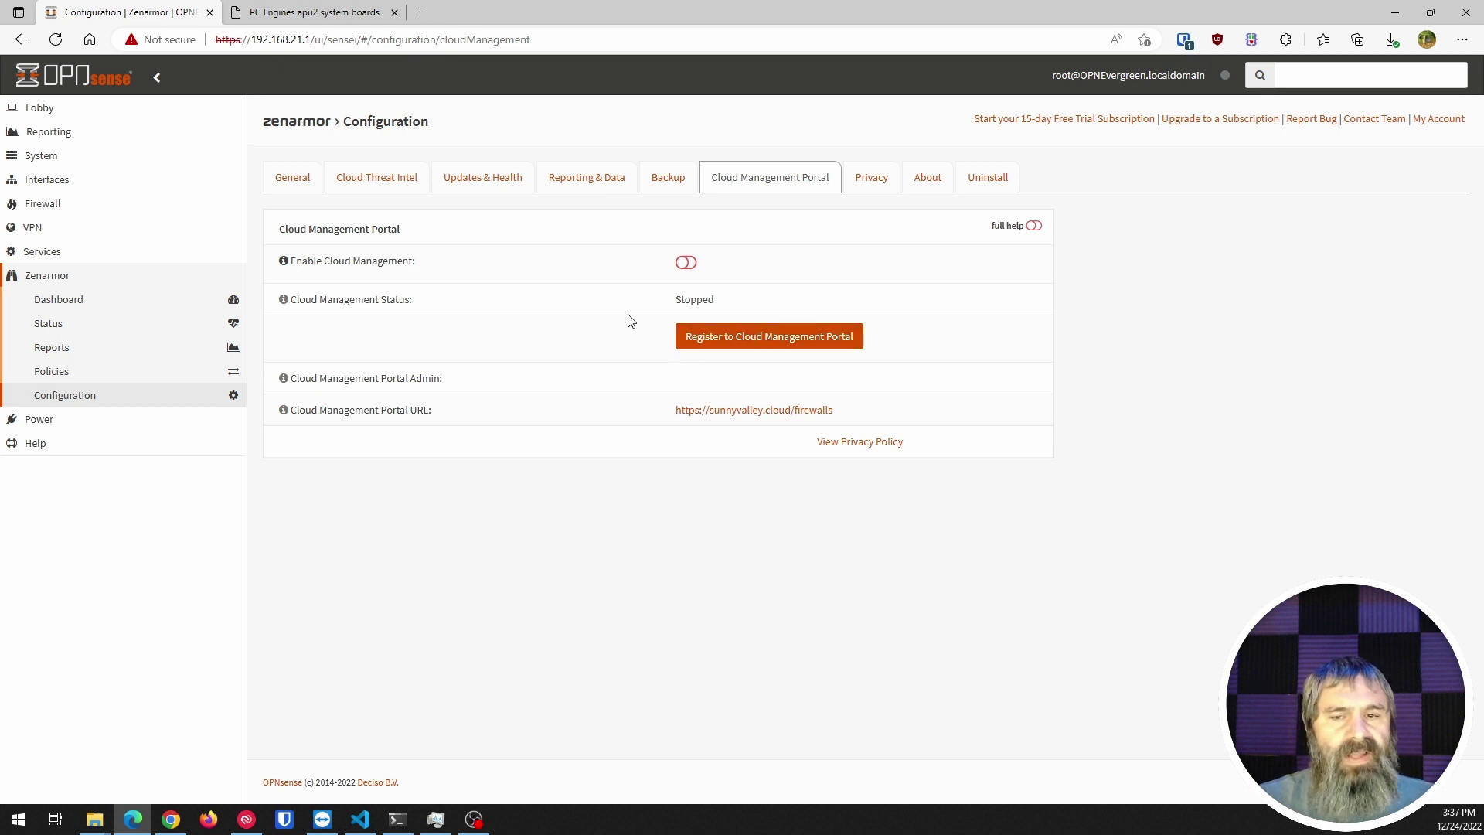
{"action": "left_click", "coordinate": [730, 337]}
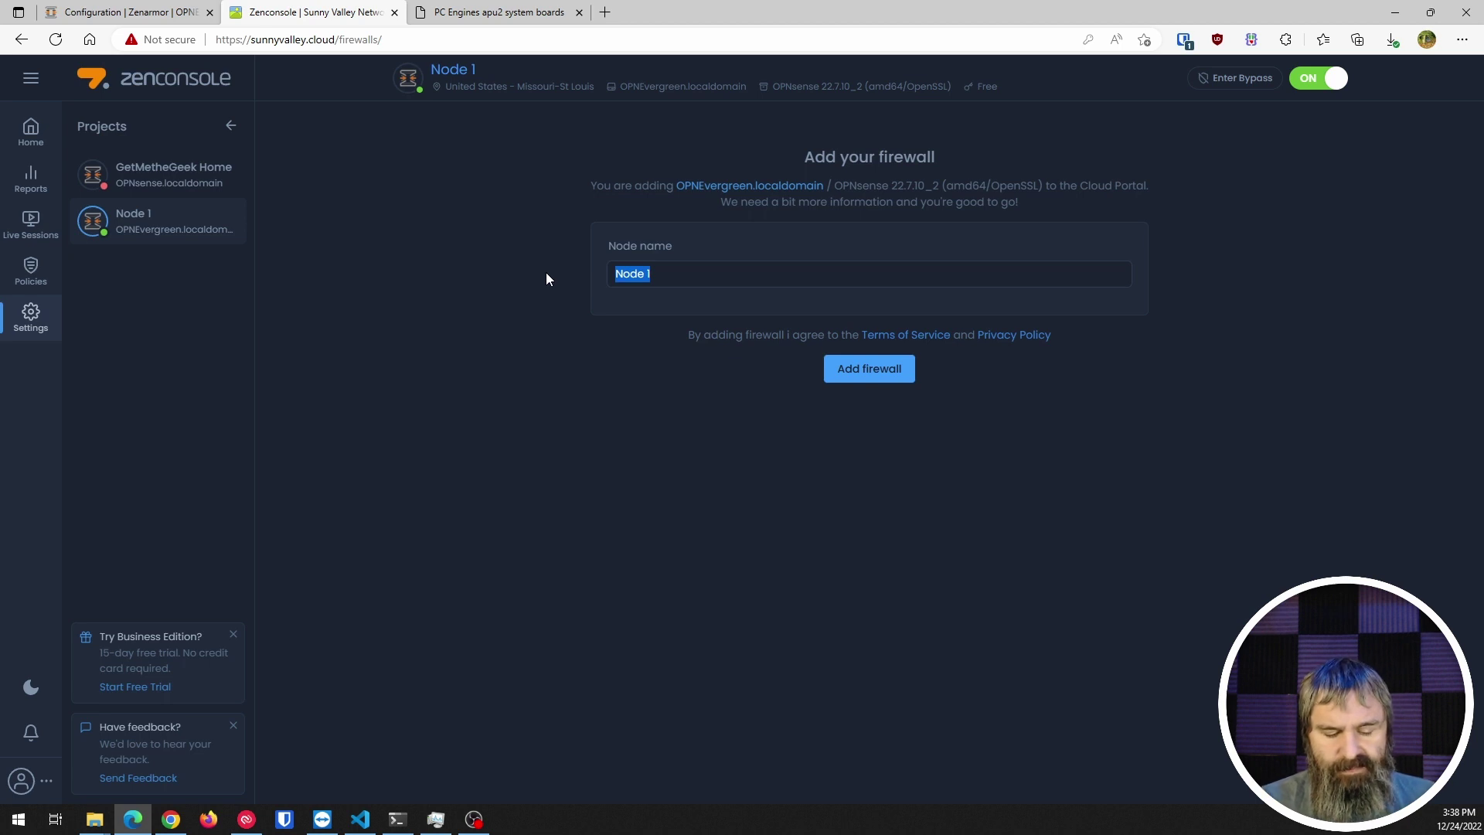
Add the firewall in Zenconsole with the node name EvergreenHomeLab
{"action": "type", "text": "EvergreenHomeLab"}
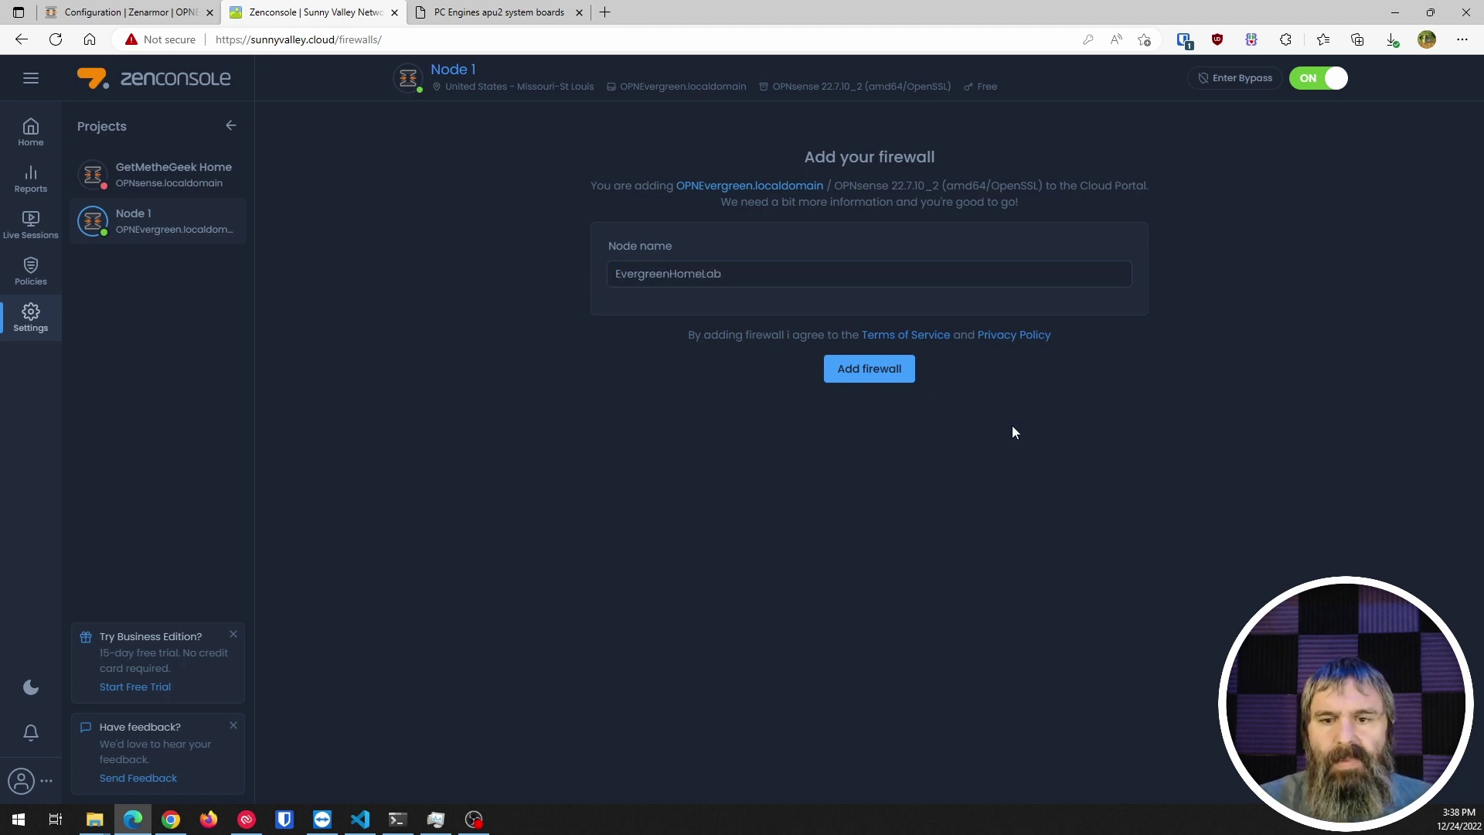
{"action": "key", "text": "Return"}
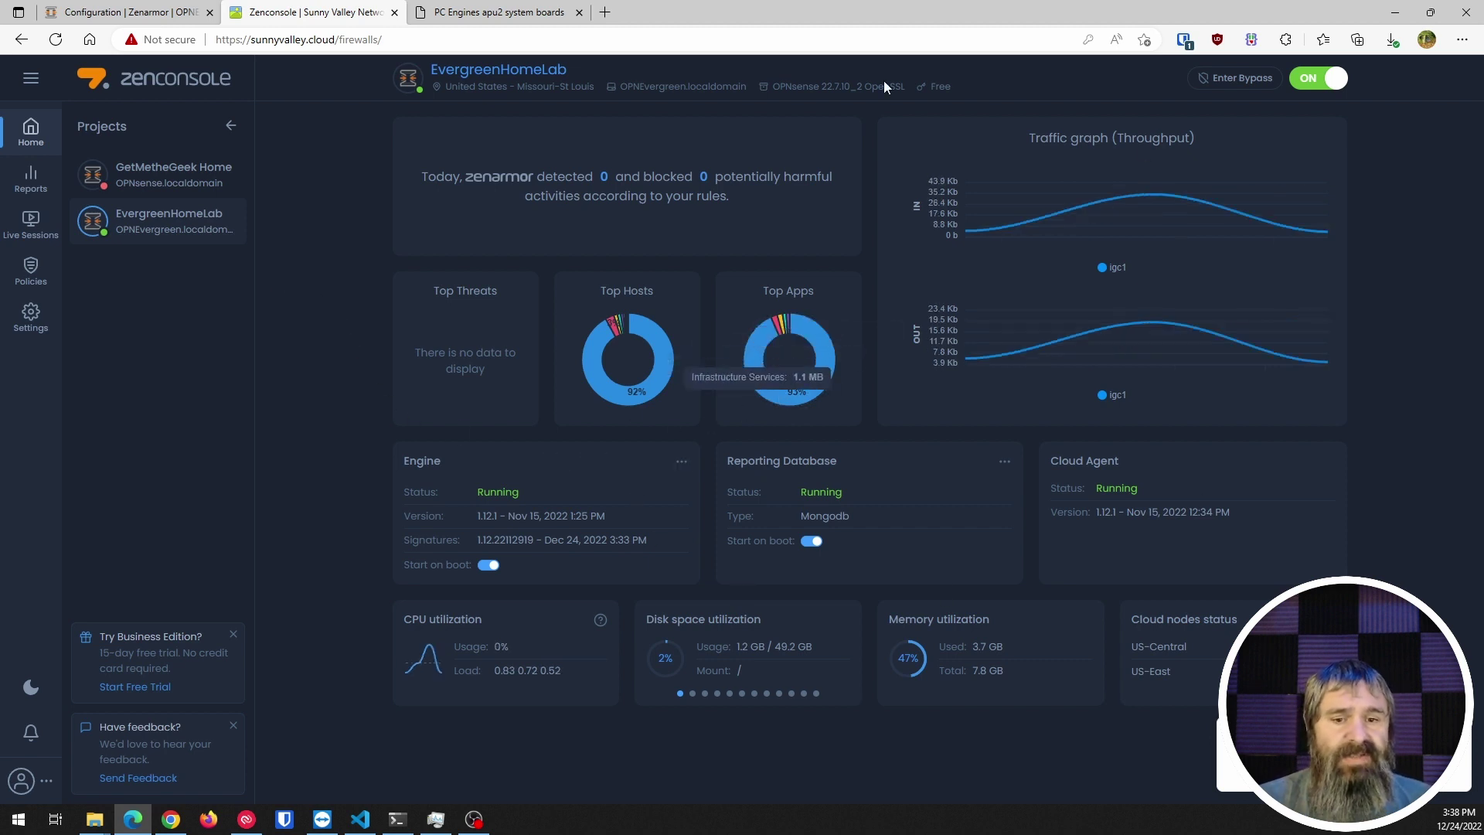
{"action": "mouse_move", "coordinate": [602, 474]}
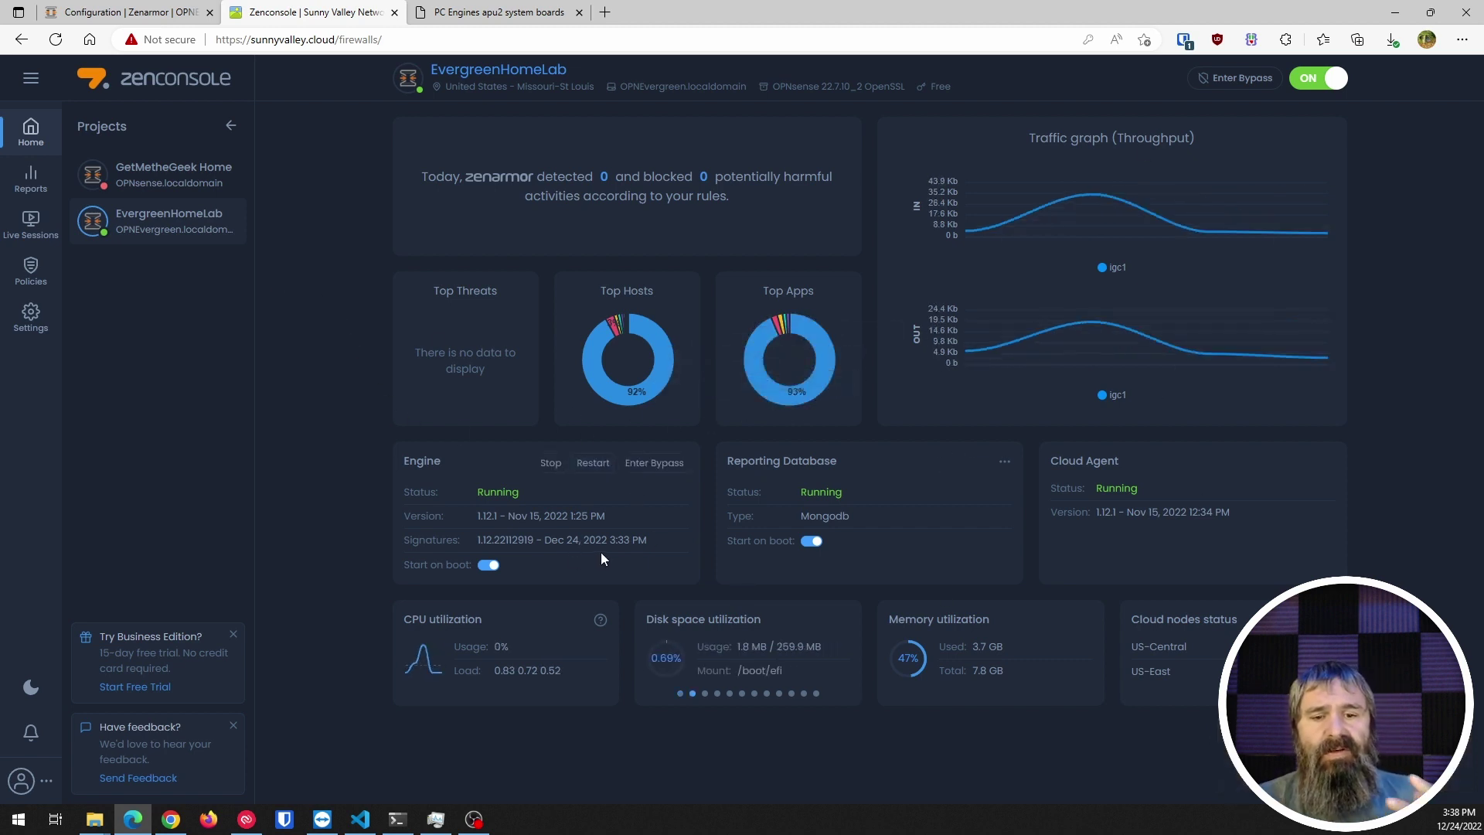